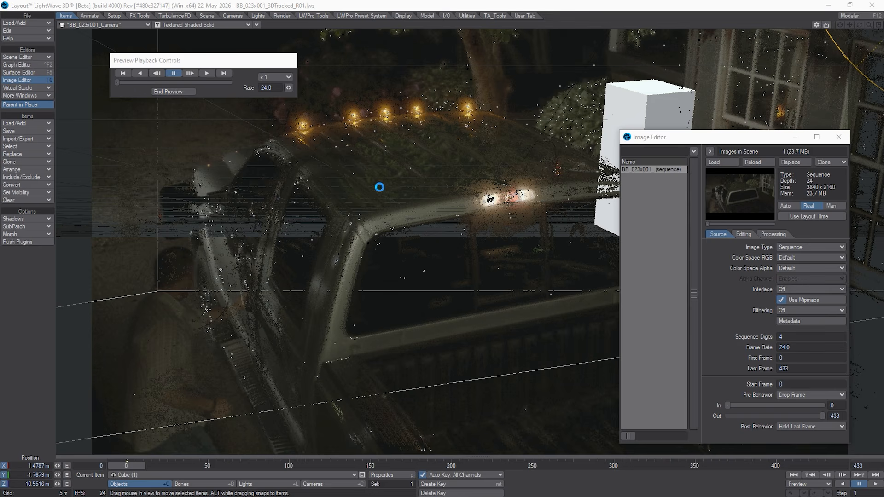
# Step: Play and scrub through the camera preview to check the cubes against the tracked footage, moving the Image Editor aside, and end the preview
pyautogui.click(209, 73)
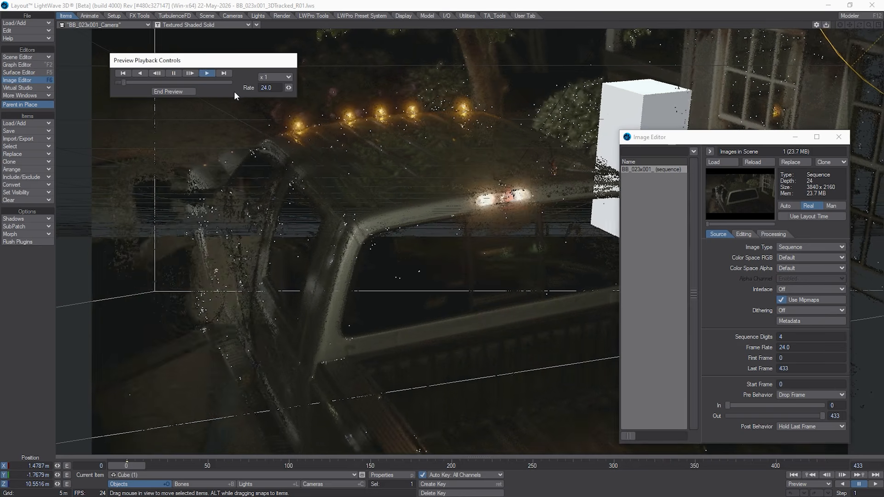
pyautogui.moveTo(666, 140); pyautogui.dragTo(691, 147)
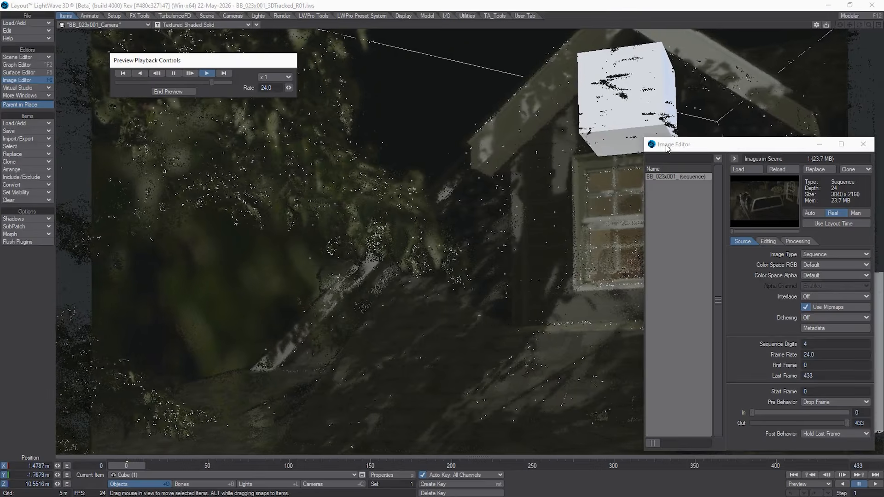
pyautogui.moveTo(667, 148); pyautogui.dragTo(883, 154)
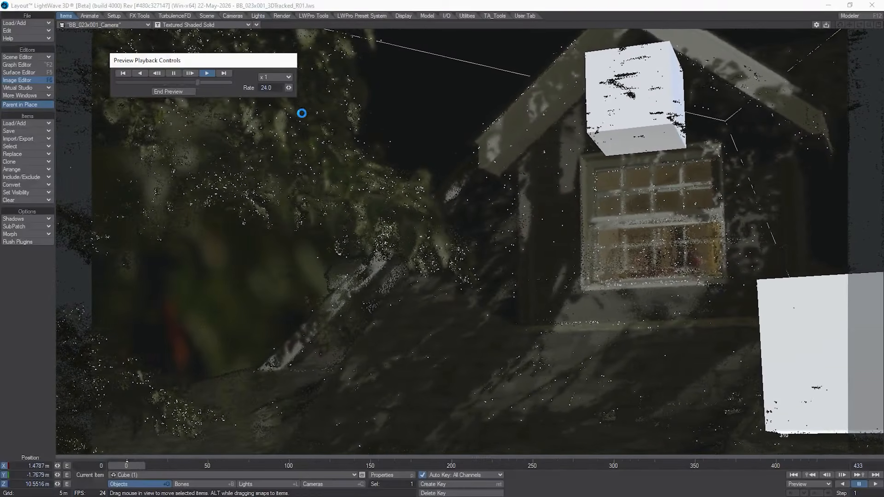
pyautogui.moveTo(207, 79); pyautogui.dragTo(144, 90)
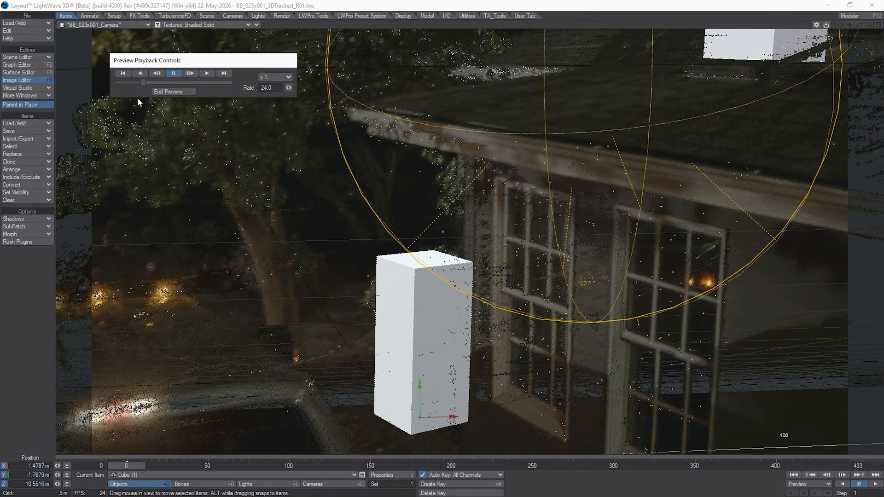
pyautogui.moveTo(140, 84); pyautogui.dragTo(134, 93)
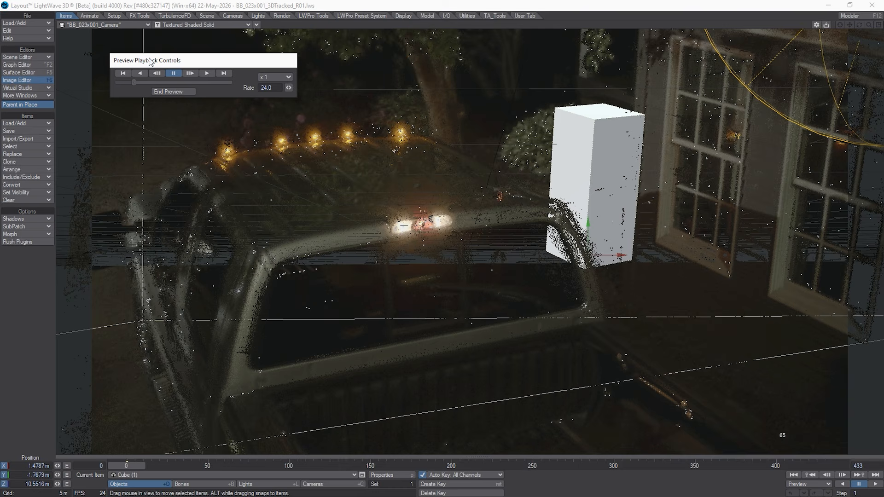
pyautogui.moveTo(134, 83)
pyautogui.mouseDown()
pyautogui.moveTo(156, 81)
pyautogui.moveTo(126, 84)
pyautogui.moveTo(159, 90)
pyautogui.moveTo(143, 93)
pyautogui.mouseUp()
pyautogui.click(191, 91)
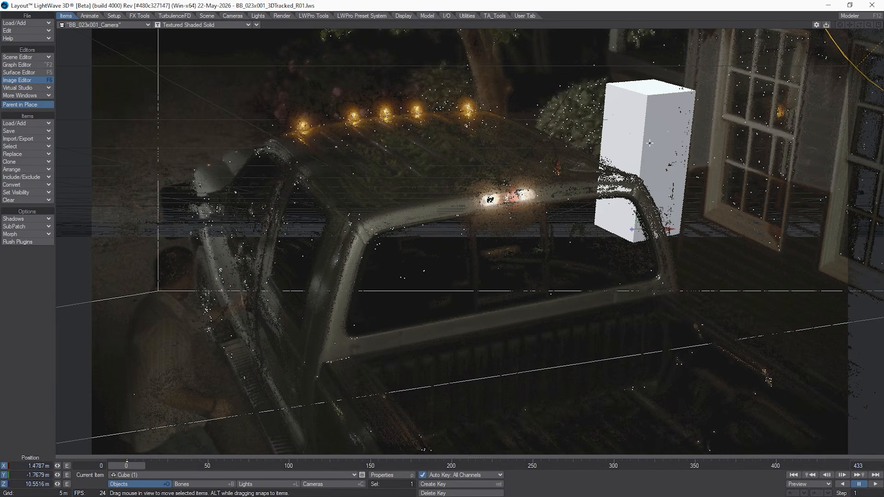
# Step: Switch the viewport to Perspective and examine the point cloud, cubes and lights from several angles
pyautogui.click(138, 25)
pyautogui.click(133, 59)
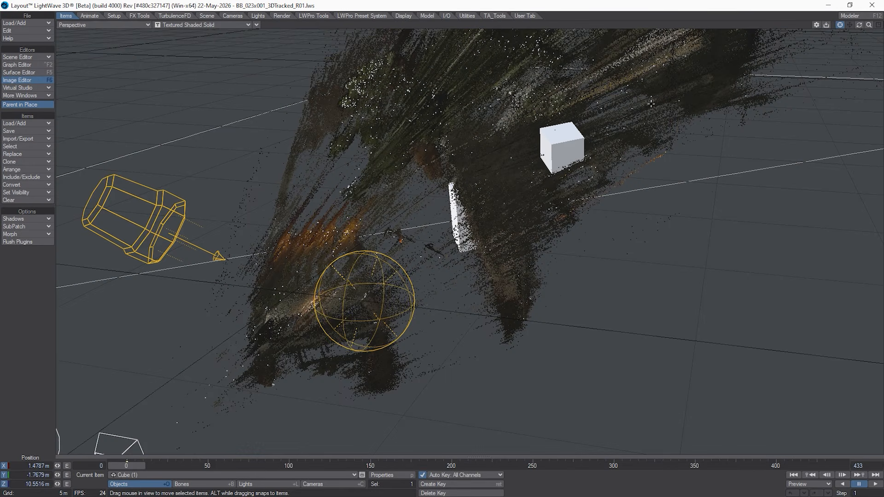
pyautogui.moveTo(868, 27); pyautogui.dragTo(868, 30)
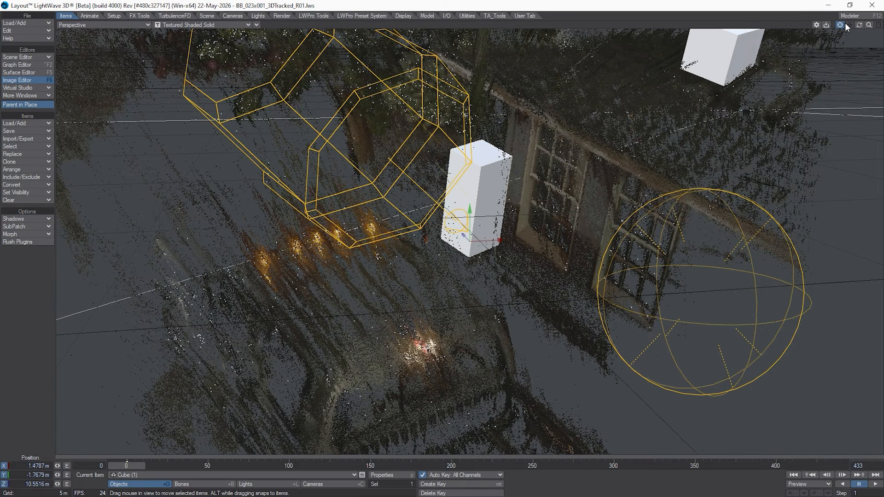
pyautogui.moveTo(849, 25); pyautogui.dragTo(849, 25)
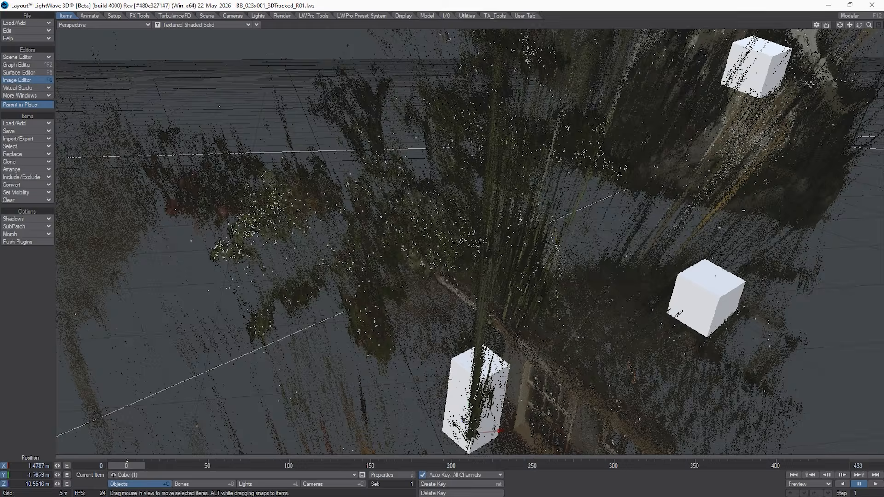
pyautogui.moveTo(861, 27)
pyautogui.mouseDown()
pyautogui.moveTo(869, 27)
pyautogui.moveTo(839, 27)
pyautogui.moveTo(862, 28)
pyautogui.mouseUp()
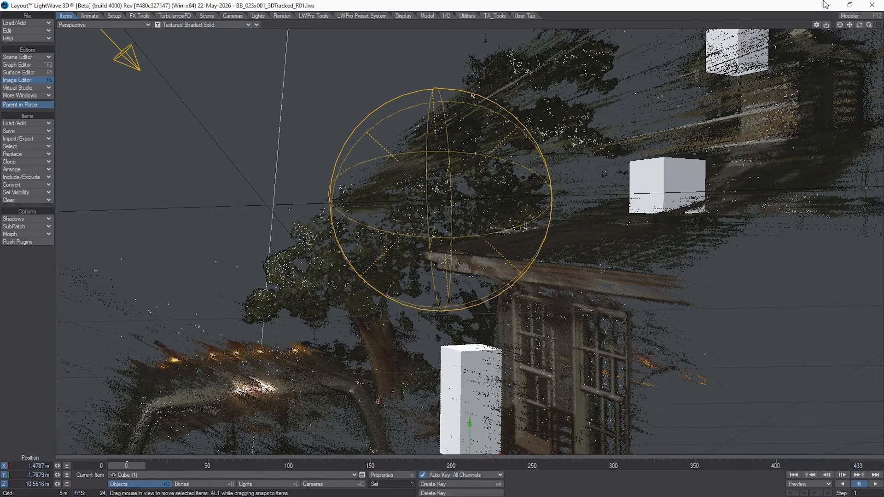
pyautogui.moveTo(871, 28)
pyautogui.mouseDown()
pyautogui.moveTo(860, 28)
pyautogui.moveTo(869, 35)
pyautogui.moveTo(858, 24)
pyautogui.moveTo(825, 29)
pyautogui.moveTo(857, 24)
pyautogui.mouseUp()
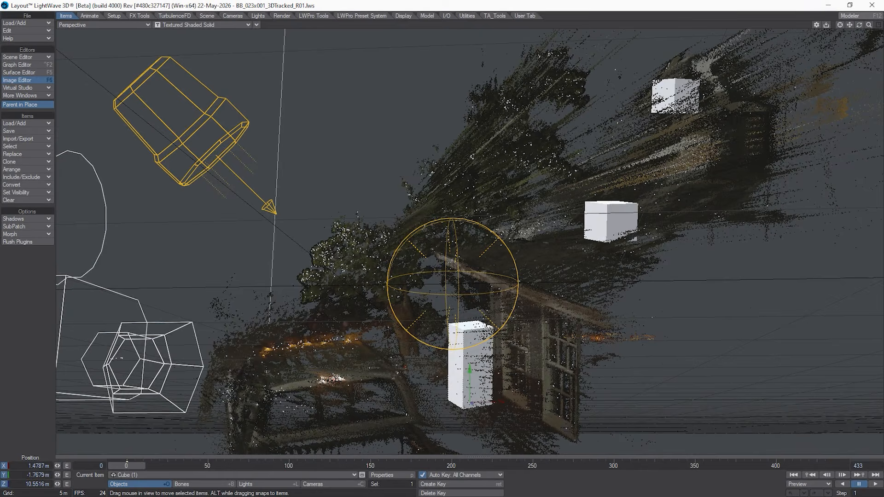
# Step: Open the Scene Editor and display the 3d Point Cloud settings in the object properties of BB_023x001_dense_pointcloud
pyautogui.hotkey('ctrl', 'F1')
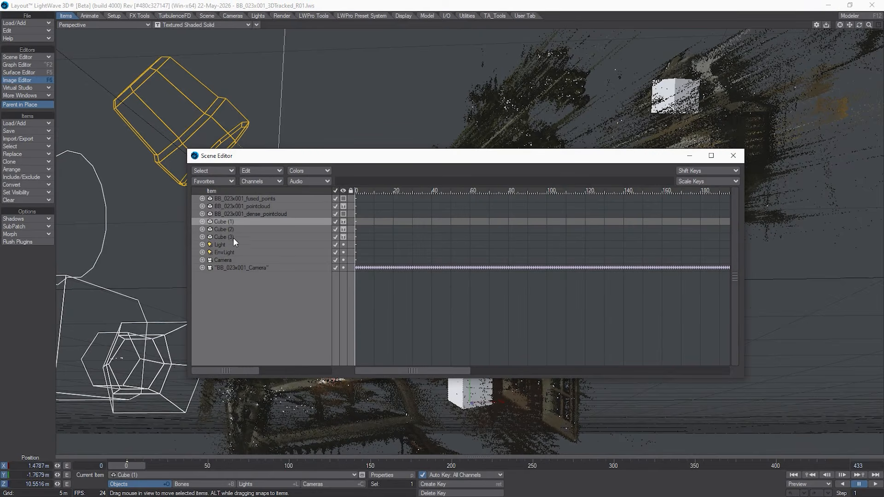
pyautogui.click(269, 198)
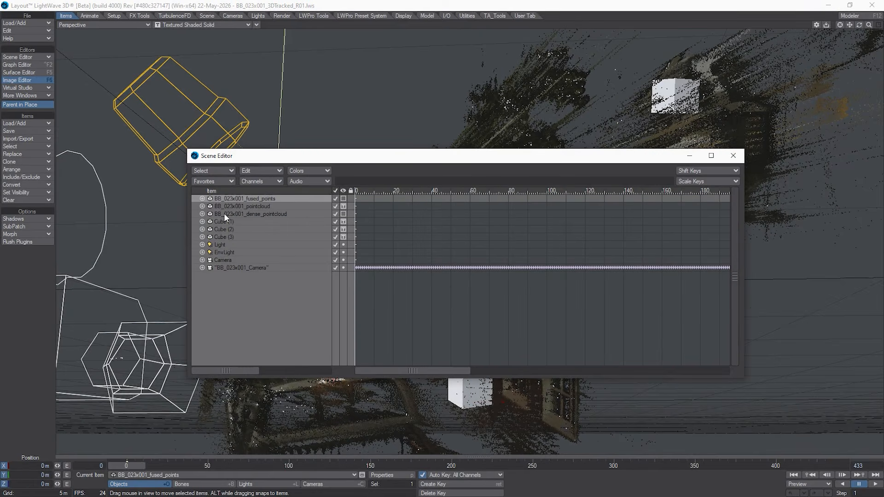
pyautogui.click(261, 206)
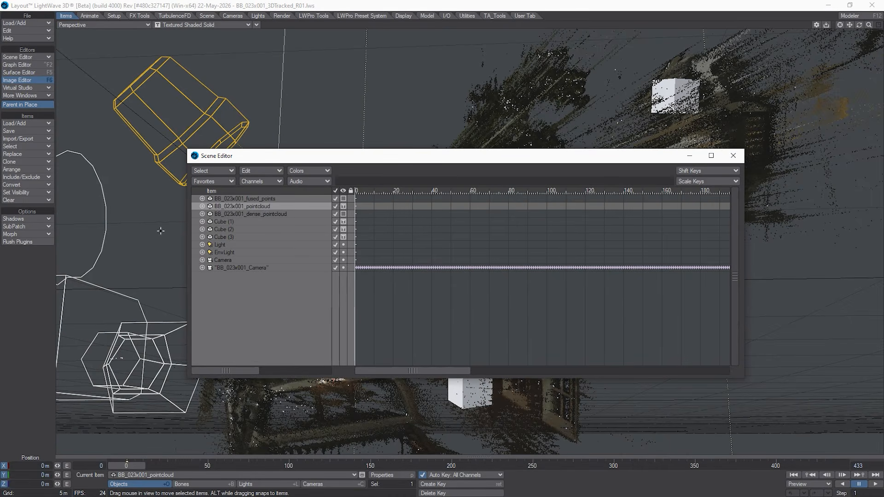
pyautogui.click(251, 214)
pyautogui.doubleClick(250, 214)
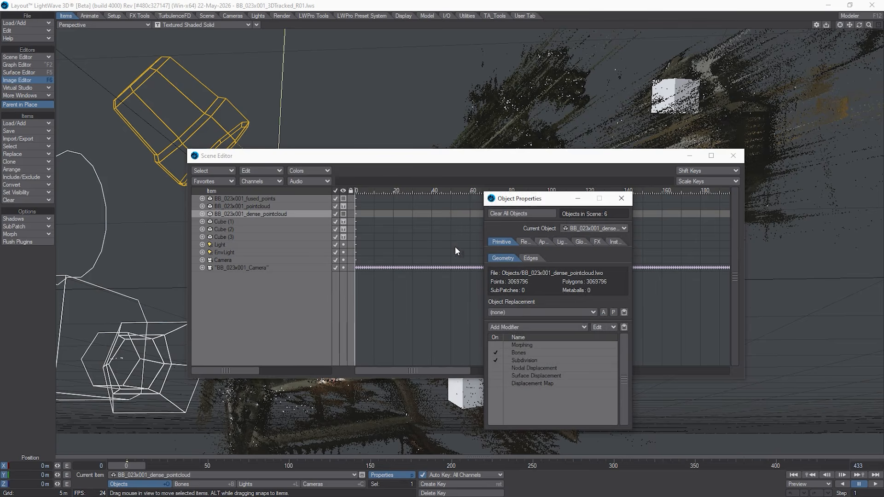
pyautogui.click(543, 243)
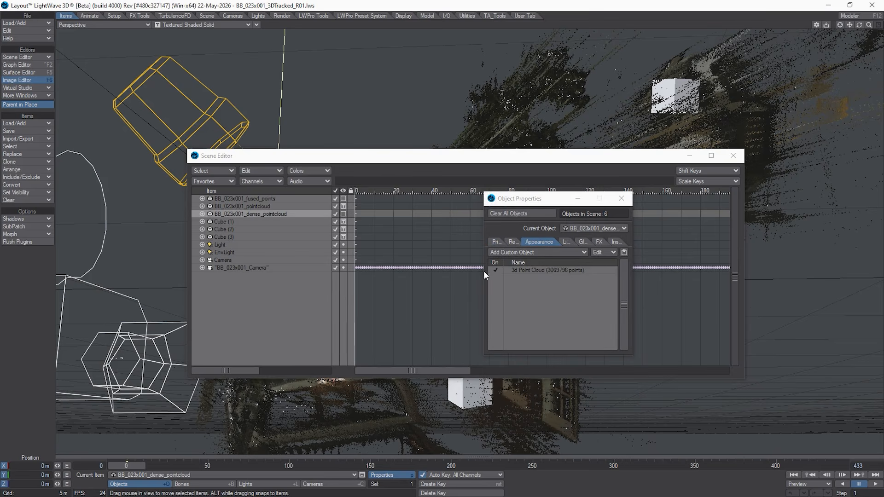
pyautogui.click(541, 271)
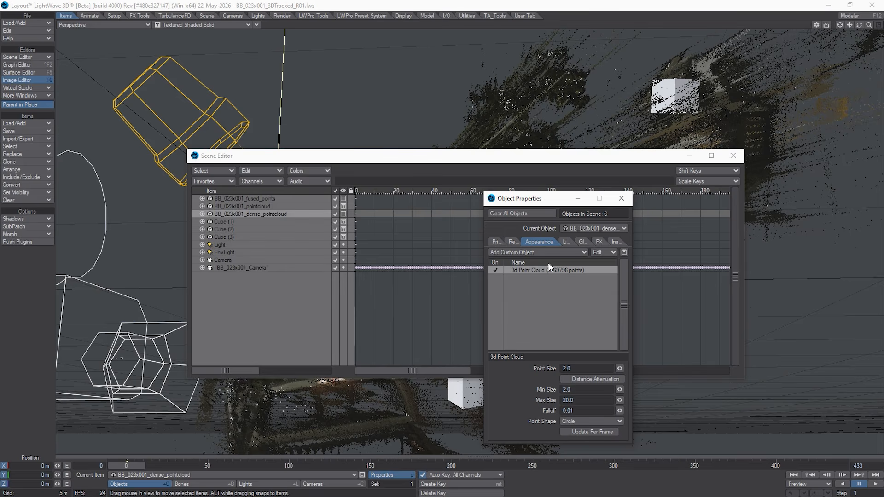
pyautogui.click(558, 254)
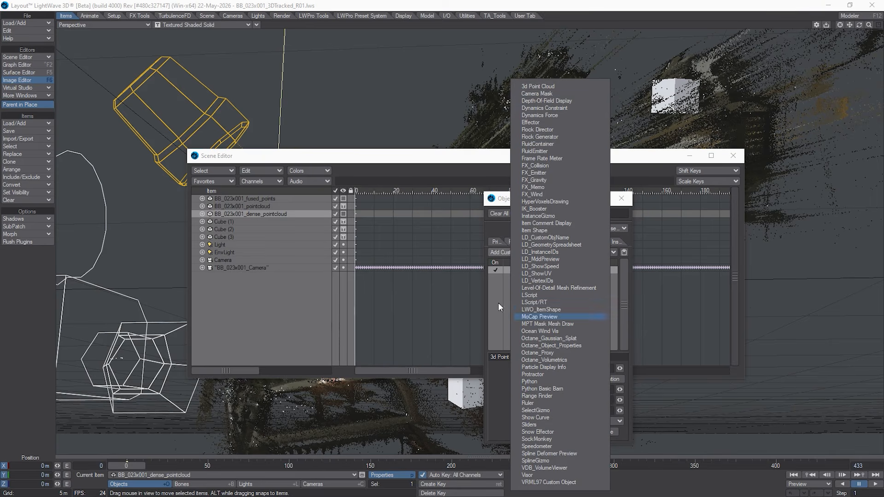
pyautogui.click(499, 201)
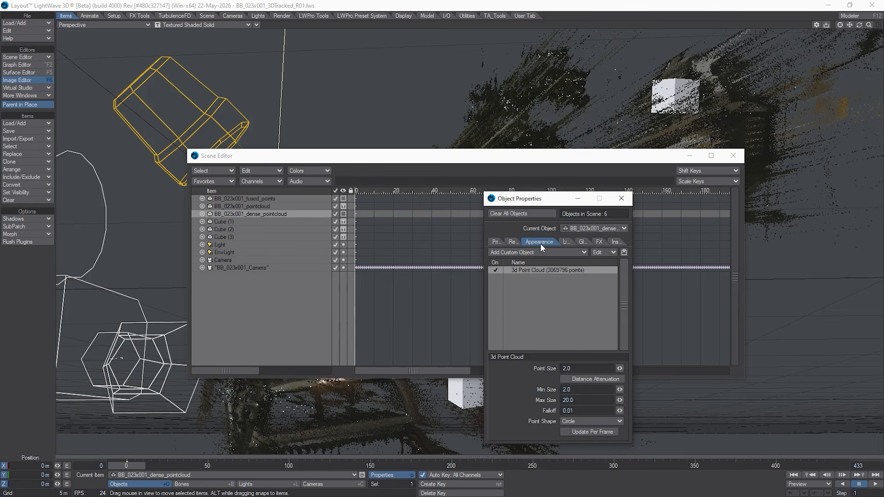
# Step: Enable Distance Attenuation for the dense point cloud and set its point shape to Soft Disk
pyautogui.click(570, 378)
pyautogui.click(577, 421)
pyautogui.click(565, 427)
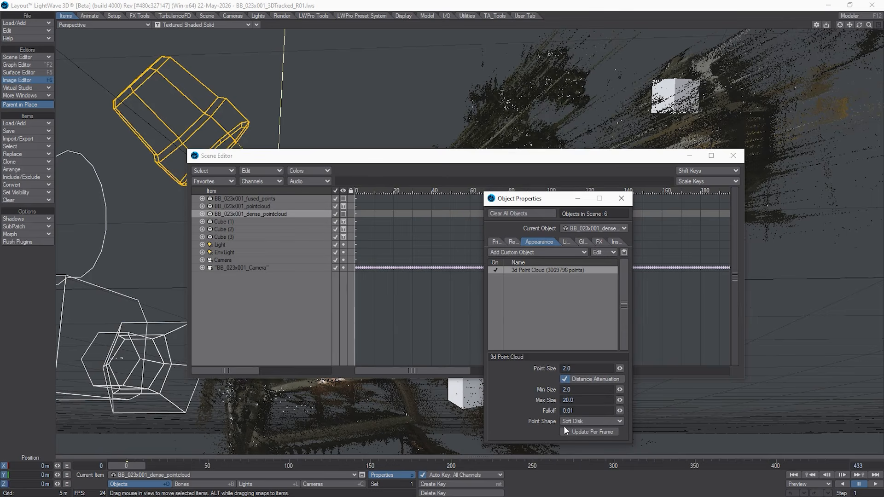
# Step: Switch the viewport to the Current Camera view and move the Scene Editor out of the way
pyautogui.click(98, 26)
pyautogui.moveTo(117, 75)
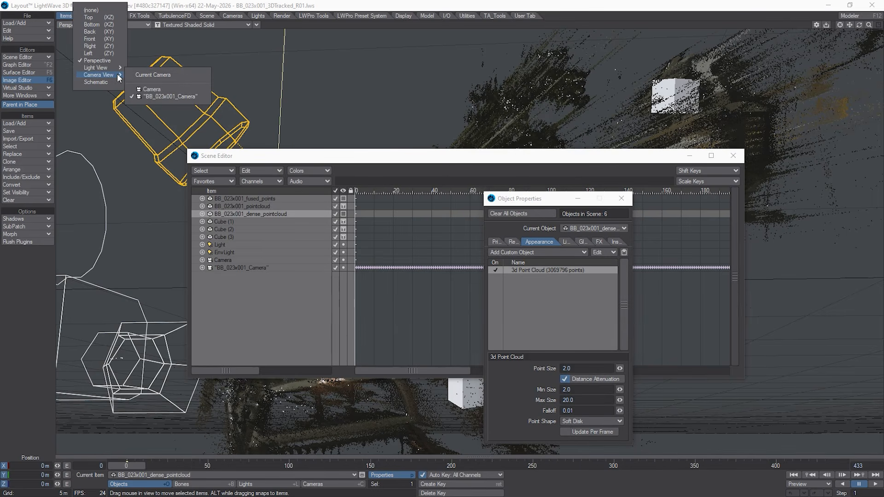
pyautogui.click(155, 75)
pyautogui.moveTo(437, 156); pyautogui.dragTo(437, 225)
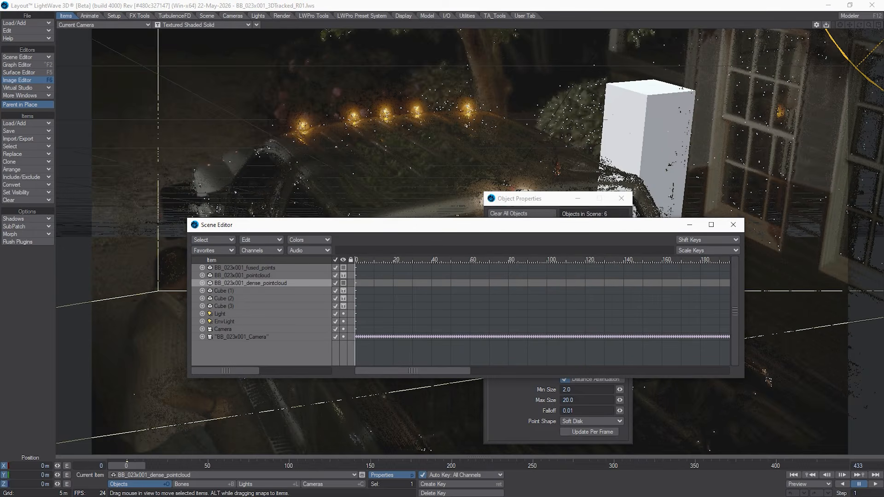
pyautogui.moveTo(377, 227); pyautogui.dragTo(0, 258)
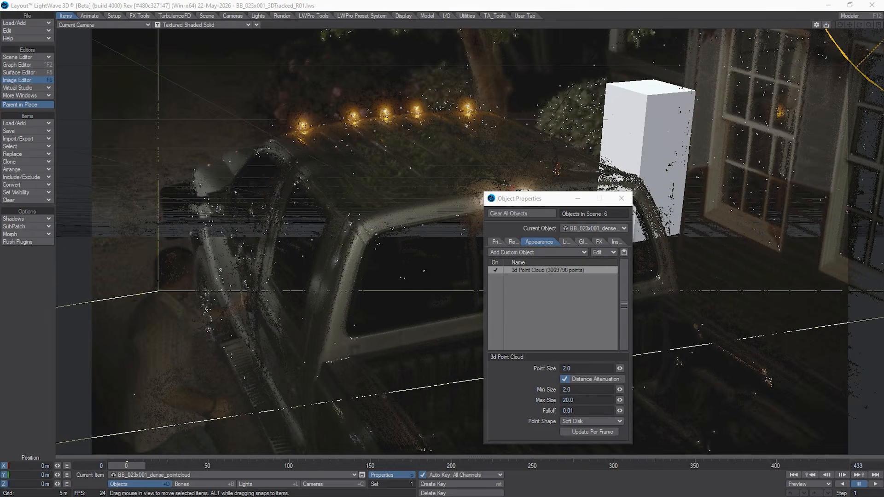
# Step: Try the Square and Circle point shapes on the dense point cloud, and set the shape back to Soft Disk
pyautogui.click(592, 422)
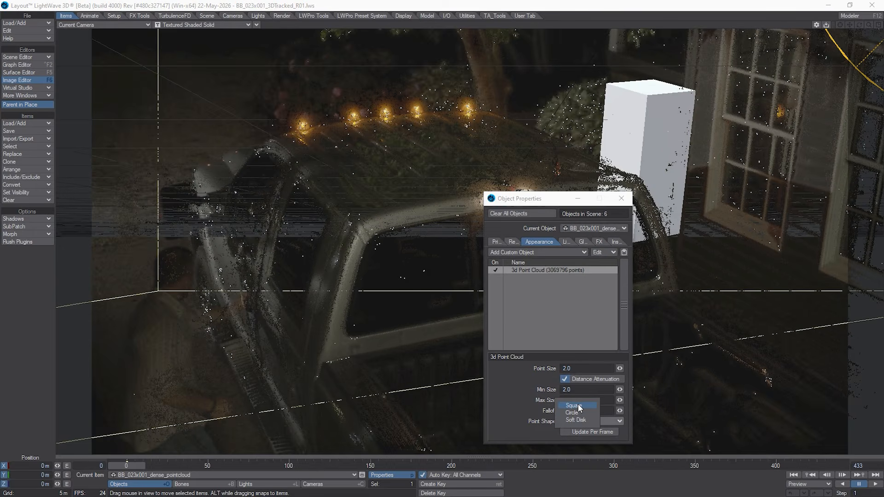
pyautogui.click(579, 423)
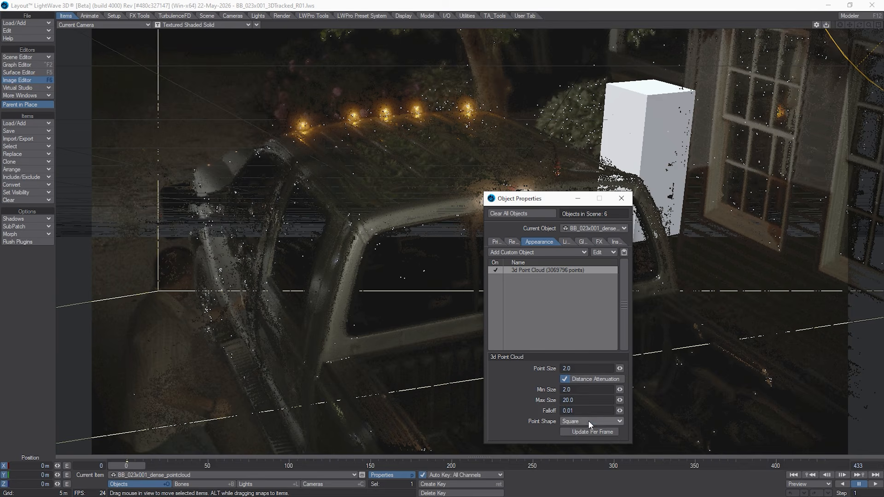
pyautogui.click(589, 421)
pyautogui.click(589, 427)
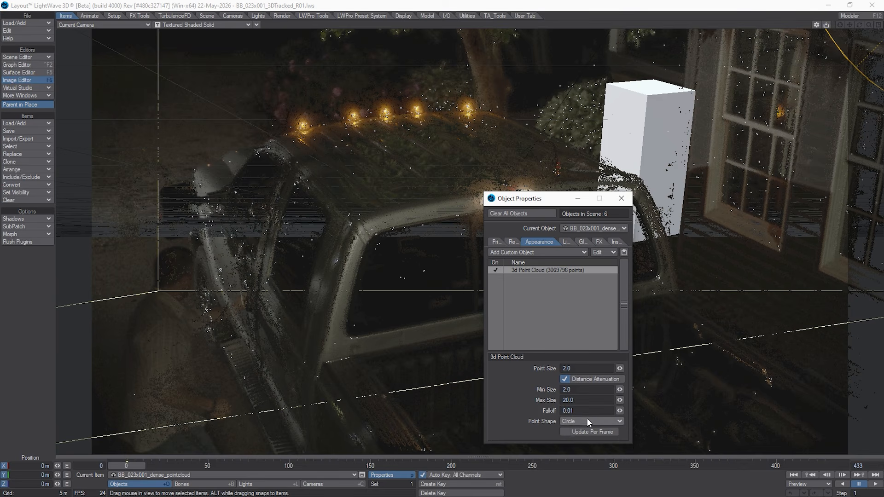
pyautogui.click(587, 418)
pyautogui.click(586, 430)
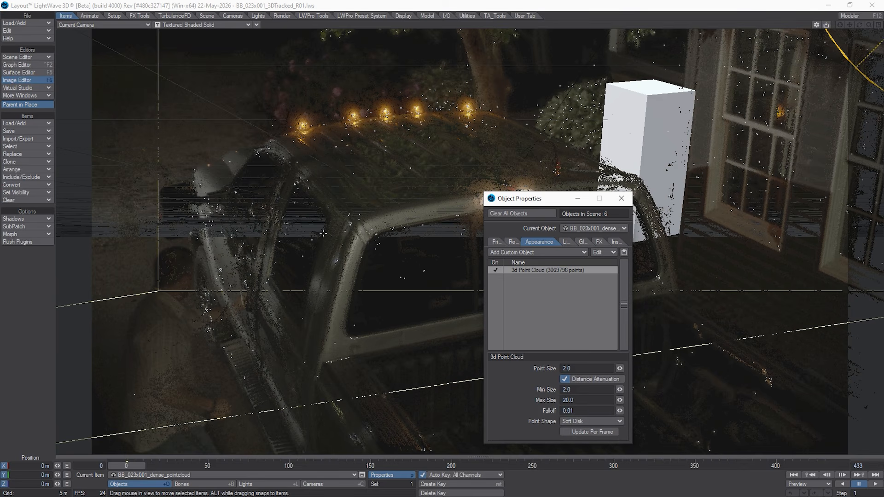
# Step: Enable Update Per Frame for the dense point cloud and move the Object Properties window clear of the truck
pyautogui.moveTo(531, 203); pyautogui.dragTo(564, 209)
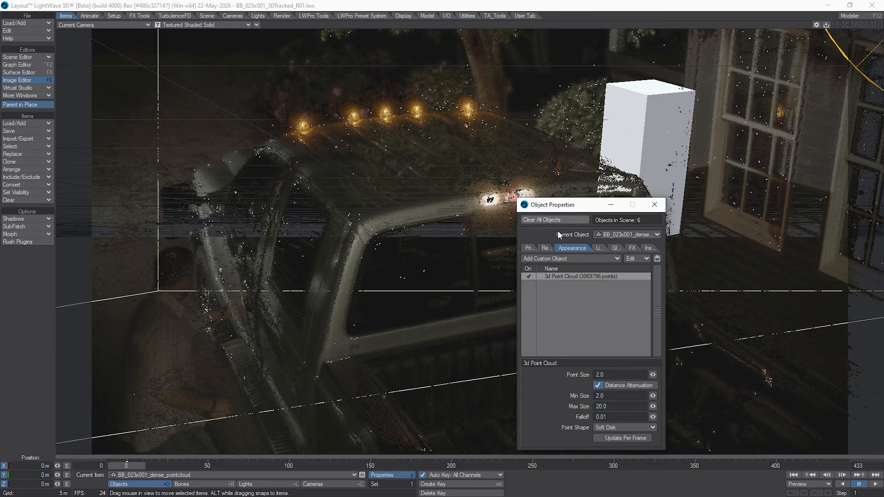
pyautogui.click(609, 438)
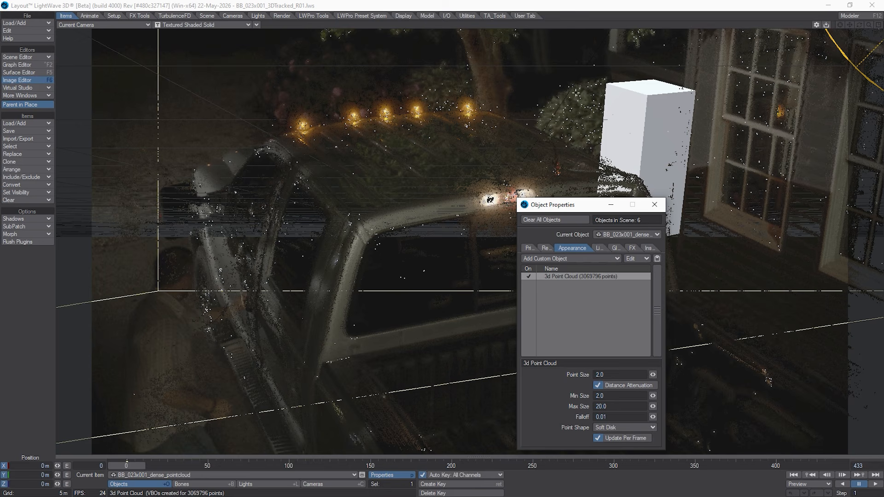
pyautogui.moveTo(526, 206); pyautogui.dragTo(598, 203)
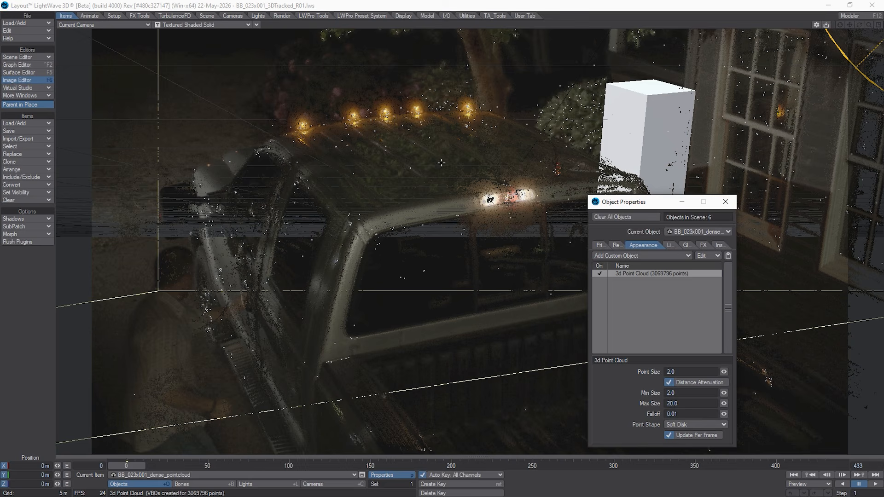
# Step: Bring back the Scene Editor, set the visibility of BB_023x001_pointcloud to Hidden, and move the editor lower to uncover the view
pyautogui.moveTo(0, 249); pyautogui.dragTo(328, 252)
pyautogui.click(82, 295)
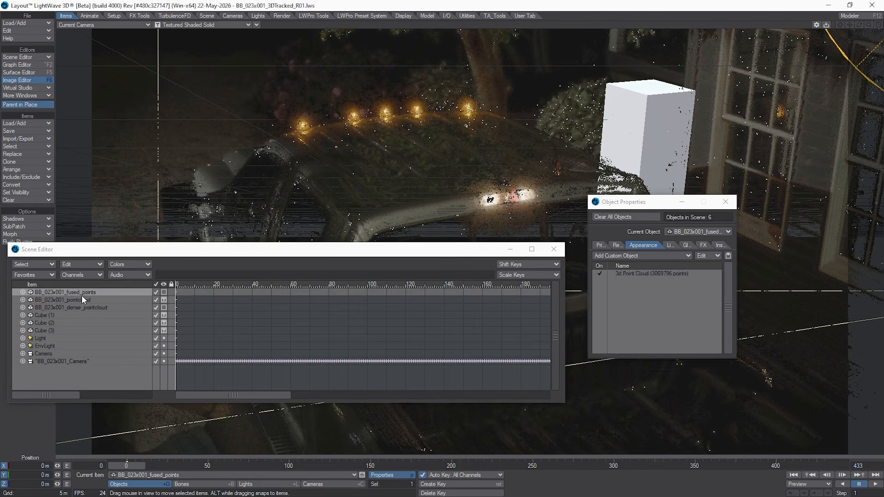
pyautogui.click(82, 300)
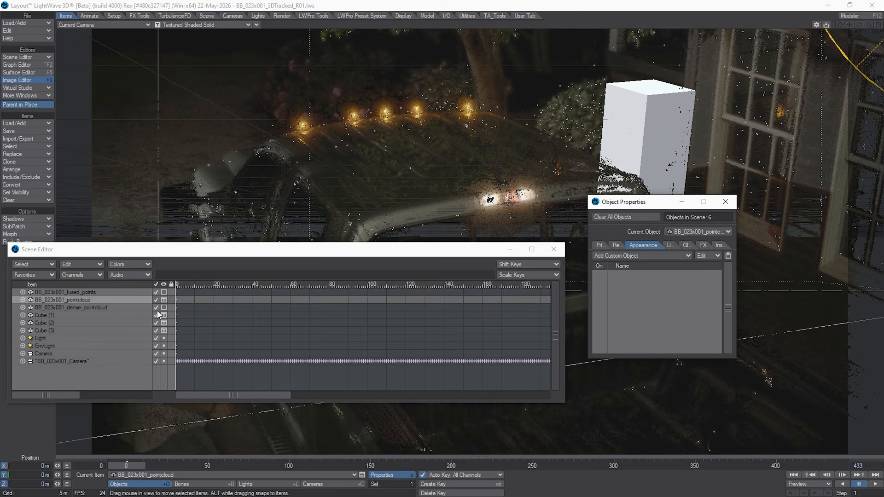
pyautogui.click(164, 300)
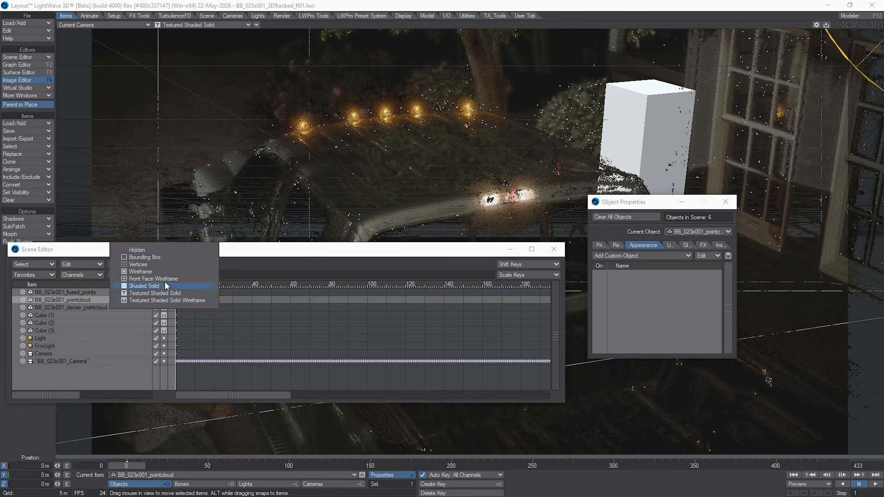
pyautogui.click(160, 252)
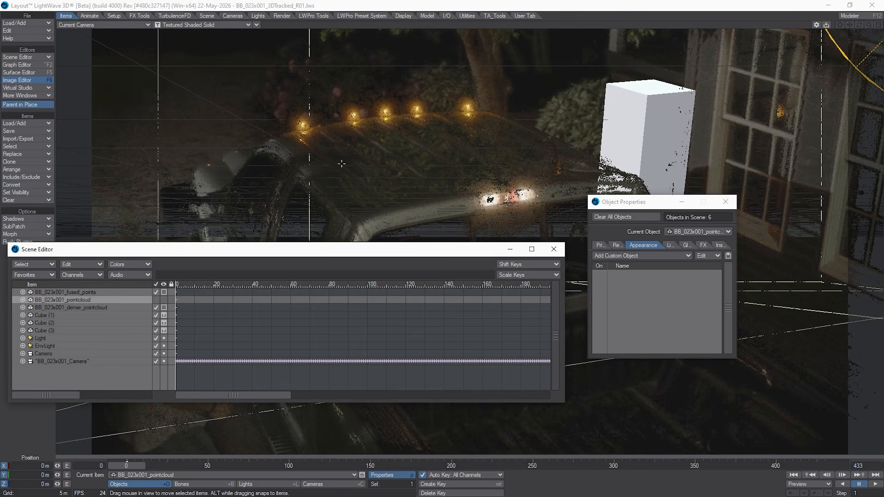
pyautogui.moveTo(424, 256); pyautogui.dragTo(475, 303)
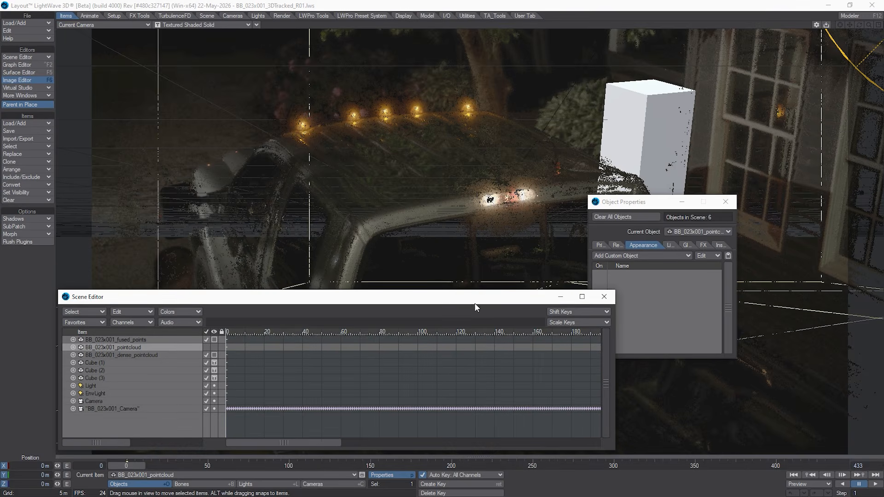
# Step: Open the 3d Point Cloud settings of BB_023x001_fused_points and set that object's visibility to Hidden
pyautogui.click(191, 341)
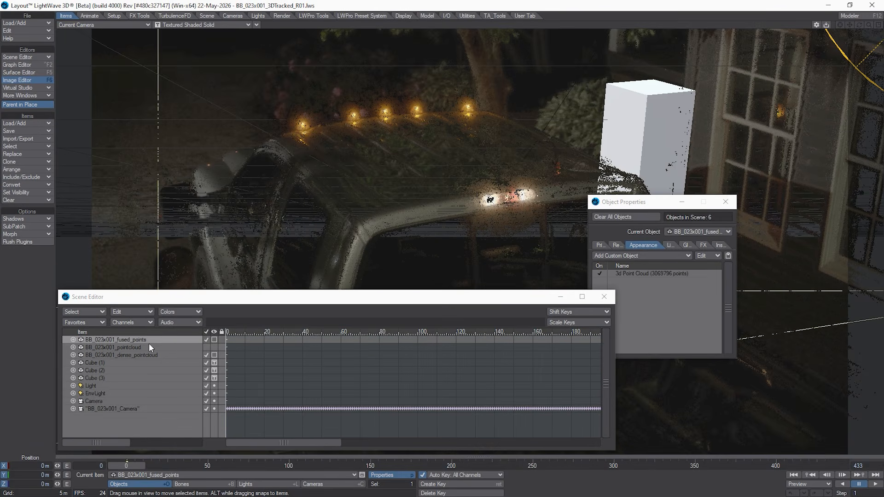
pyautogui.click(662, 275)
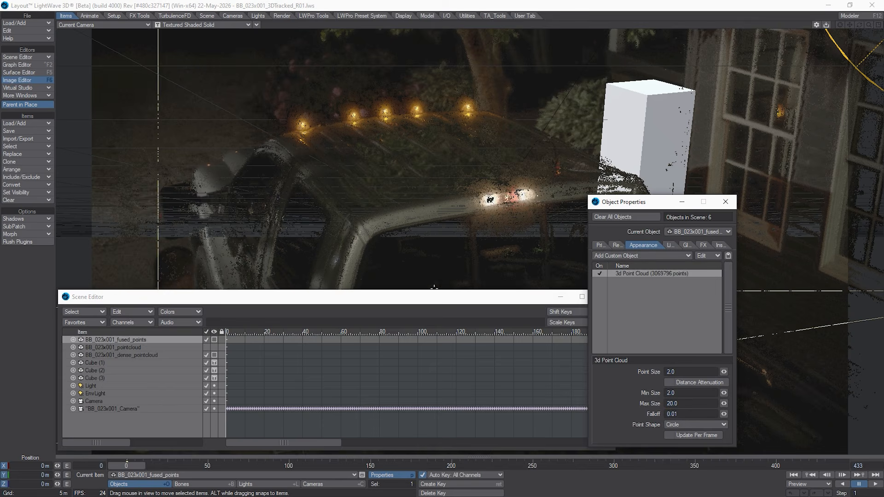
pyautogui.click(215, 340)
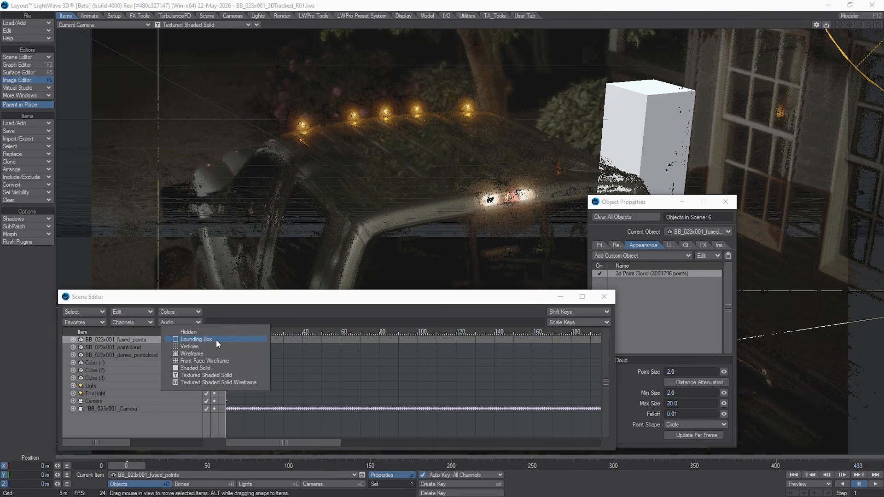
pyautogui.click(208, 331)
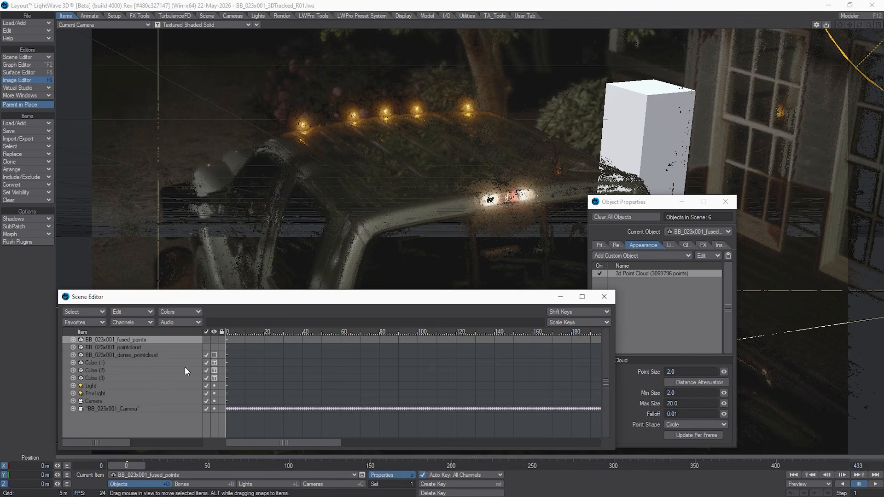
# Step: Hide BB_023x001_dense_pointcloud, and view the clean plate with the Scene Editor moved lower and the tracked camera selected
pyautogui.click(404, 356)
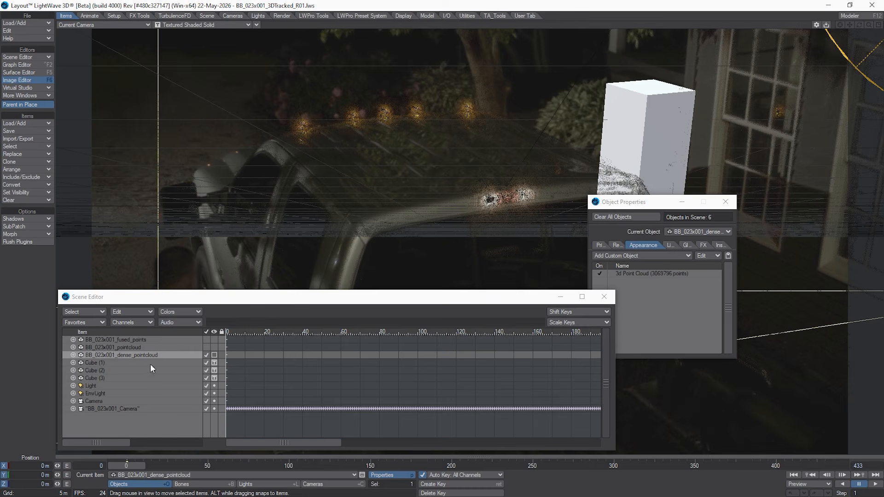
pyautogui.click(214, 356)
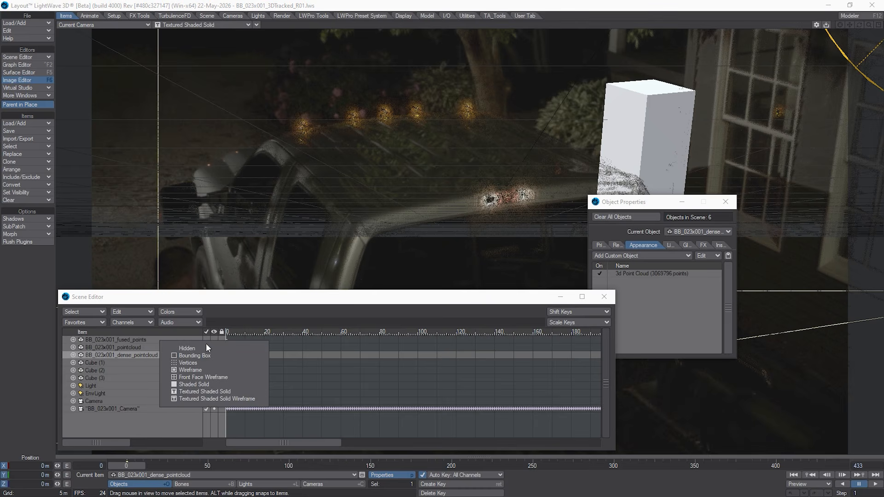
pyautogui.click(203, 347)
pyautogui.moveTo(235, 299); pyautogui.dragTo(272, 352)
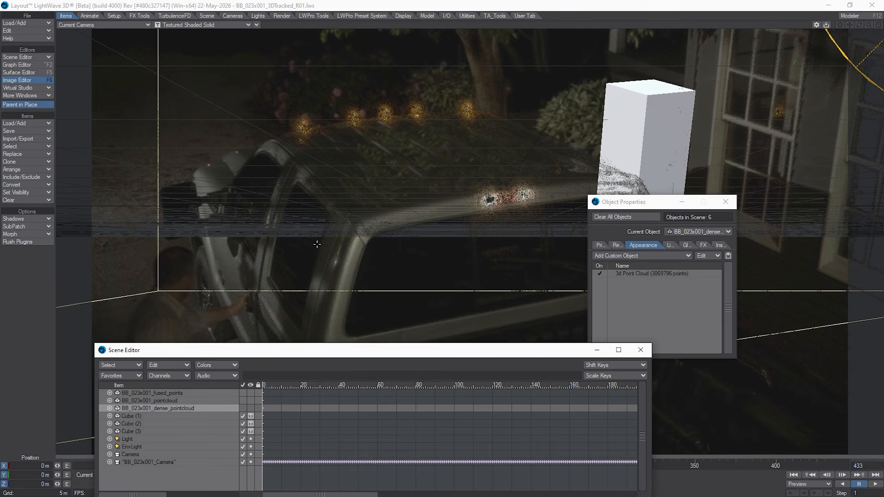
pyautogui.click(158, 462)
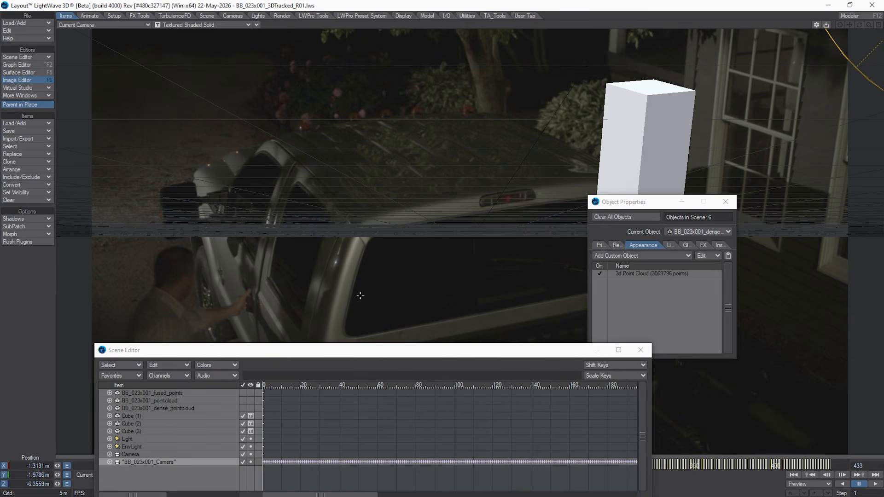
# Step: Set the visibility of BB_023x001_dense_pointcloud to Vertices and move the Object Properties window clear of the truck
pyautogui.click(166, 408)
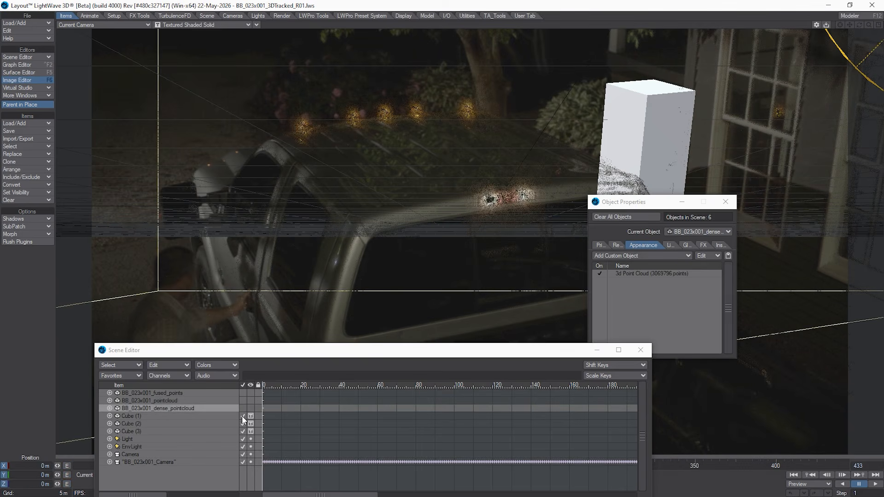
pyautogui.click(251, 409)
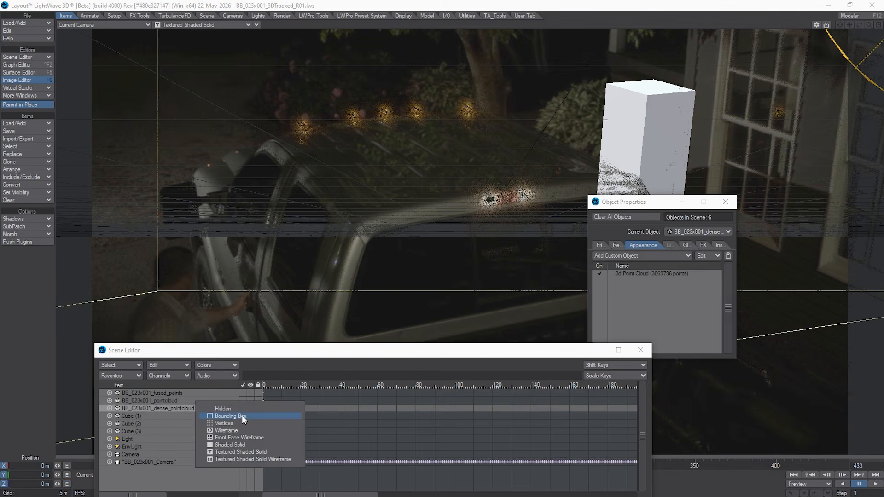
pyautogui.click(239, 423)
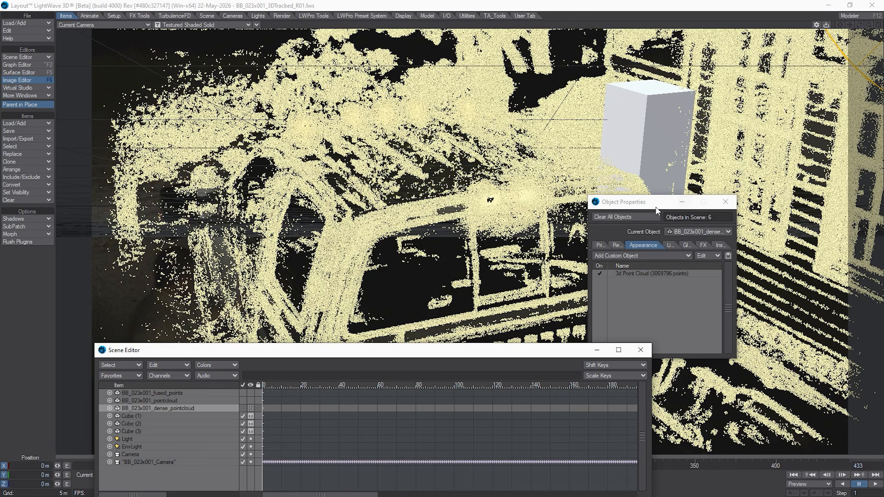
pyautogui.moveTo(638, 212); pyautogui.dragTo(728, 282)
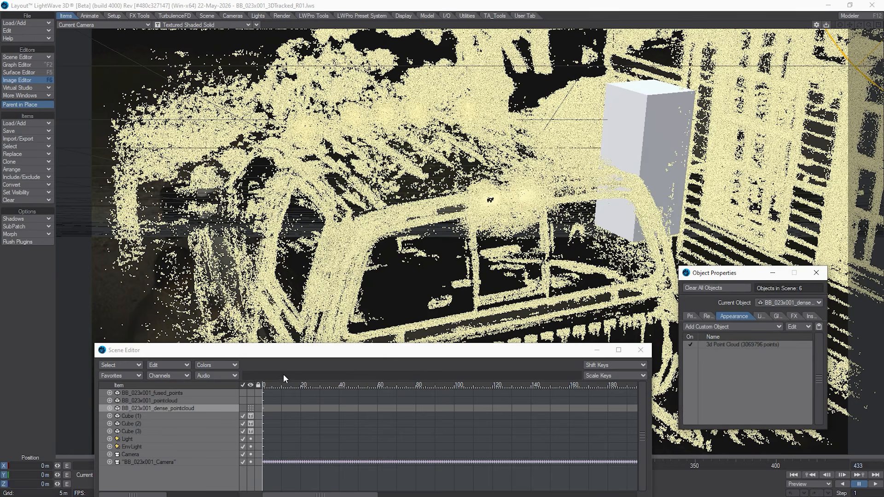
# Step: Try Textured Shaded Solid visibility on BB_023x001_dense_pointcloud and view it with the tracked camera selected
pyautogui.click(251, 409)
pyautogui.click(248, 438)
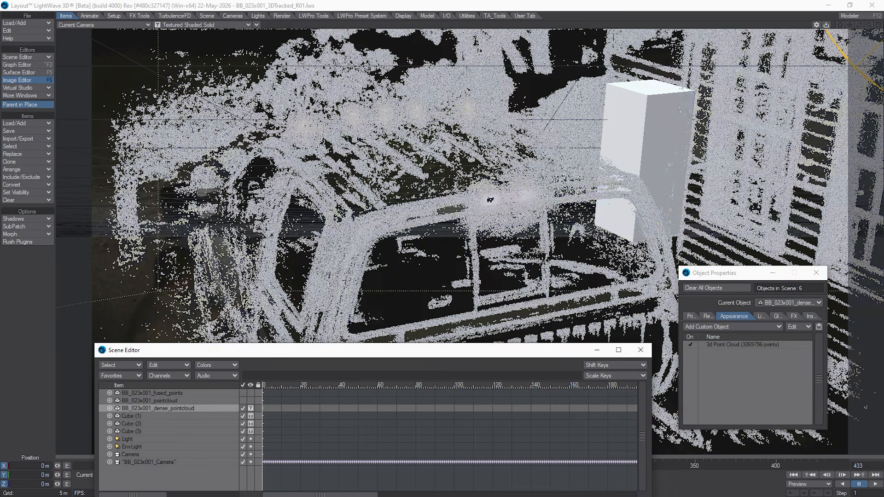
pyautogui.click(152, 461)
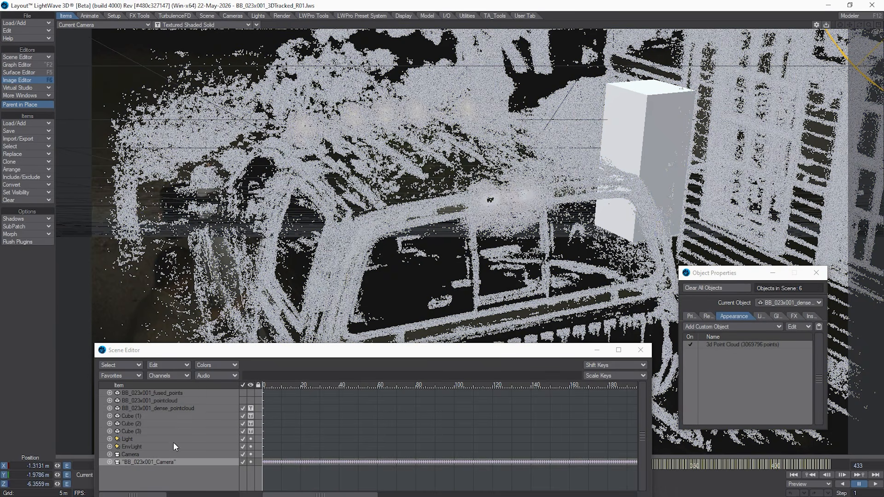
# Step: Set the visibility of BB_023x001_pointcloud to Bounding Box
pyautogui.click(209, 406)
pyautogui.click(217, 399)
pyautogui.click(250, 401)
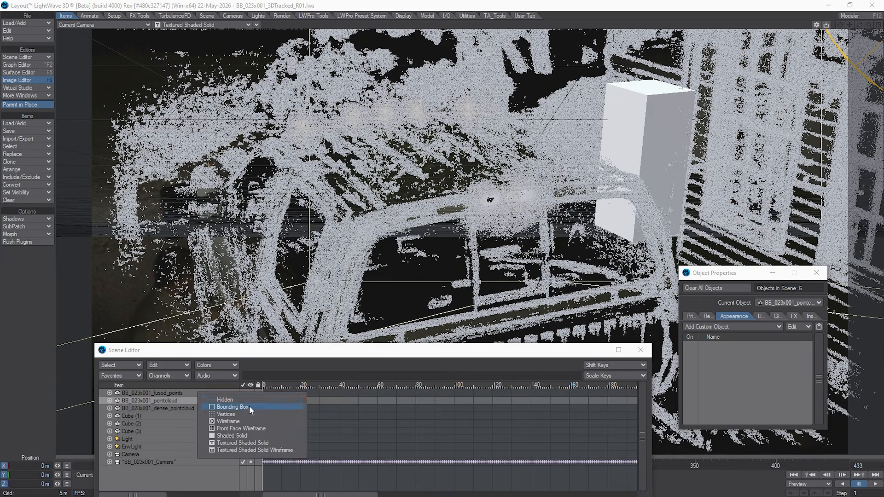
pyautogui.click(249, 407)
# Step: Set the visibility of BB_023x001_fused_points to Shaded Solid and select the tracked camera to view the cloud
pyautogui.click(193, 392)
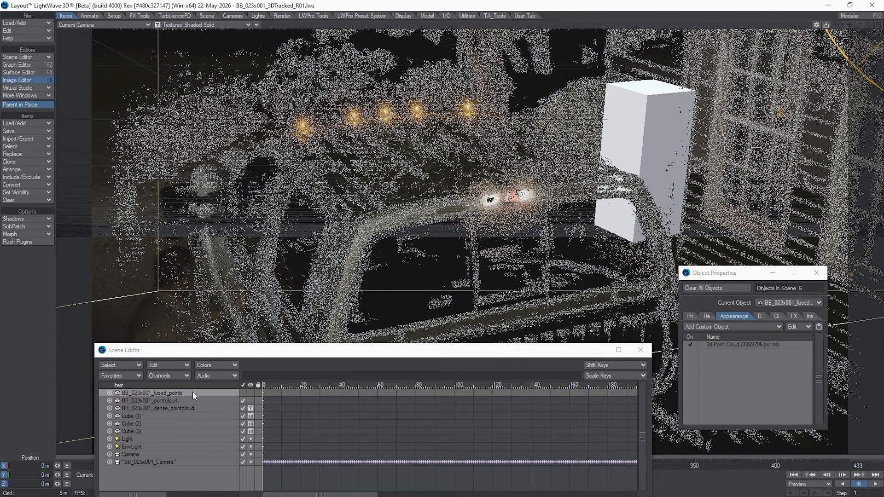
pyautogui.click(250, 393)
pyautogui.click(250, 428)
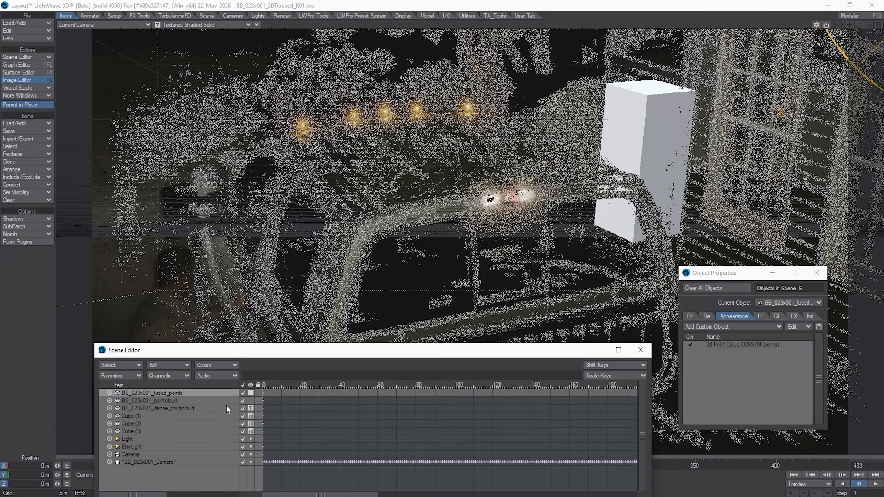
pyautogui.click(231, 418)
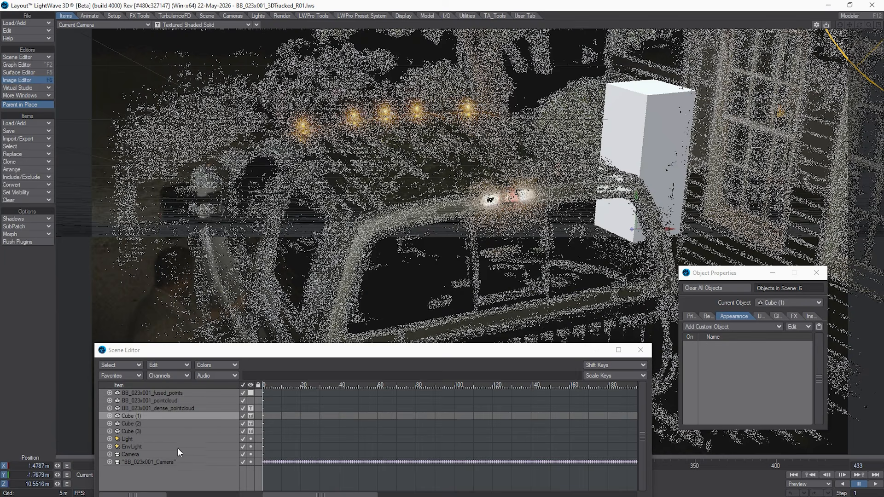
pyautogui.click(172, 462)
# Step: Set BB_023x001_dense_pointcloud back to Vertices visibility and select the tracked camera to check the view
pyautogui.click(193, 406)
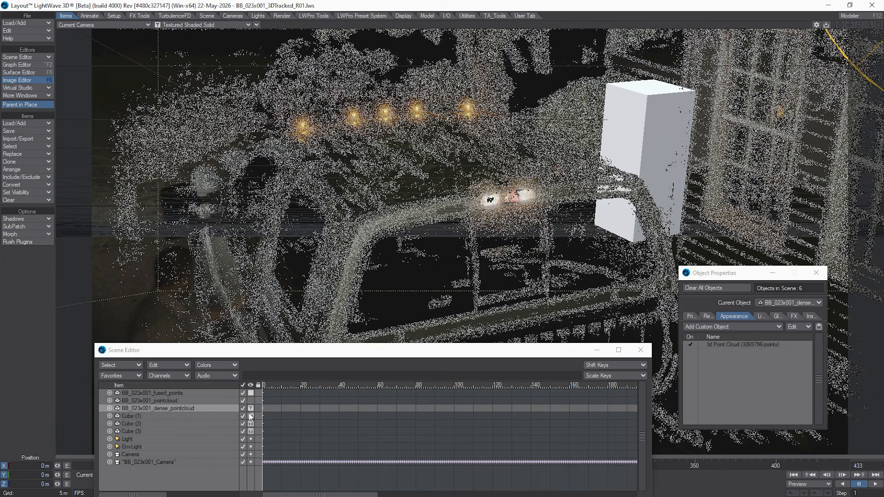
pyautogui.click(250, 408)
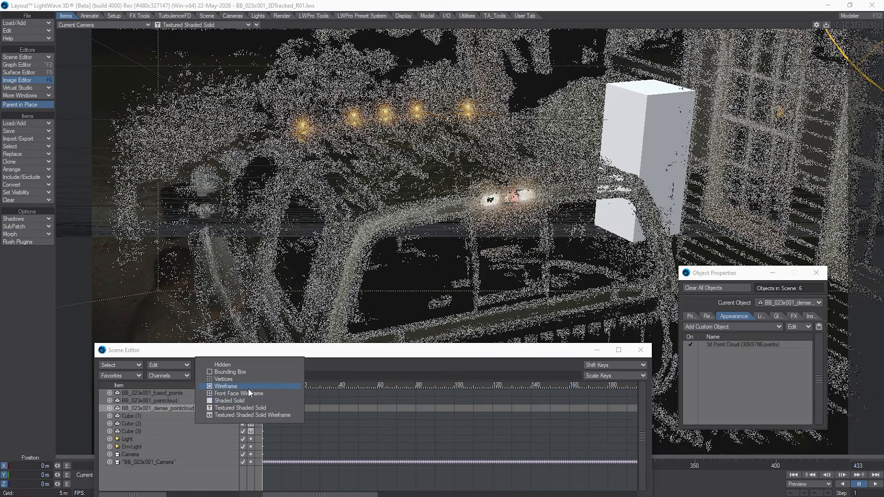
pyautogui.click(245, 381)
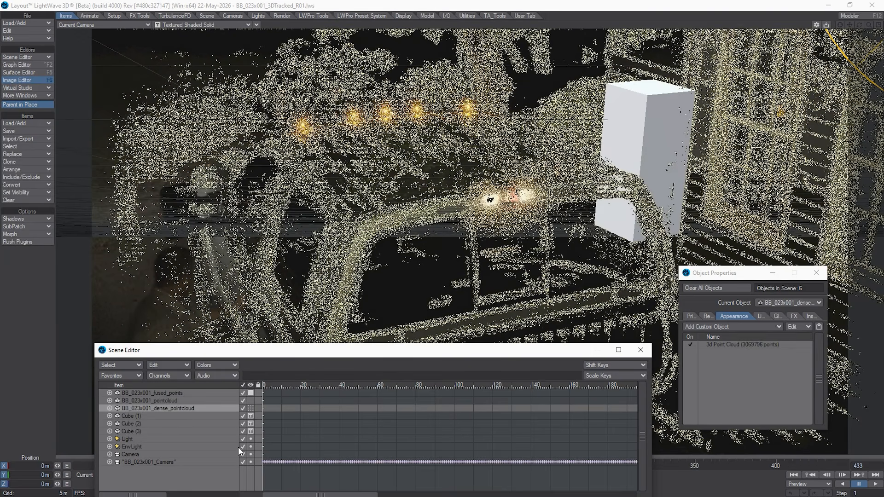
pyautogui.click(183, 461)
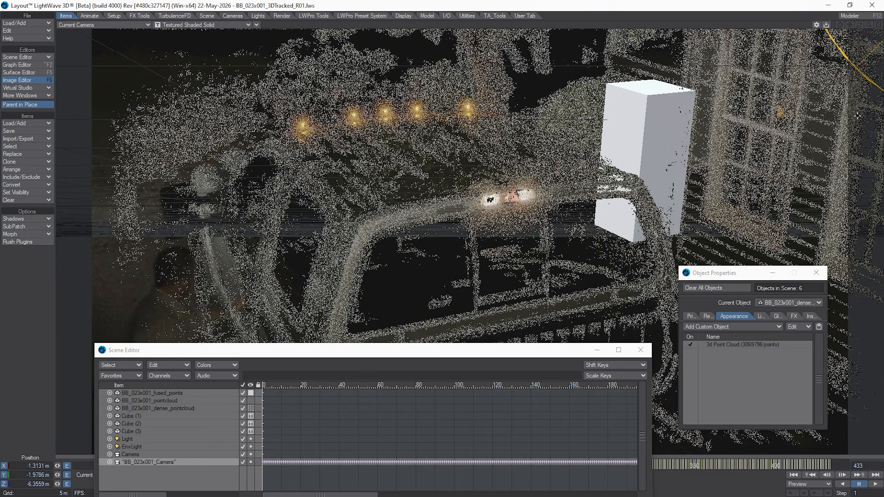
# Step: Switch to Fusion Studio and fit the AIS_083_PLATE_v01 footage in the viewer
pyautogui.moveTo(883, 4); pyautogui.dragTo(367, 26)
pyautogui.doubleClick(366, 26)
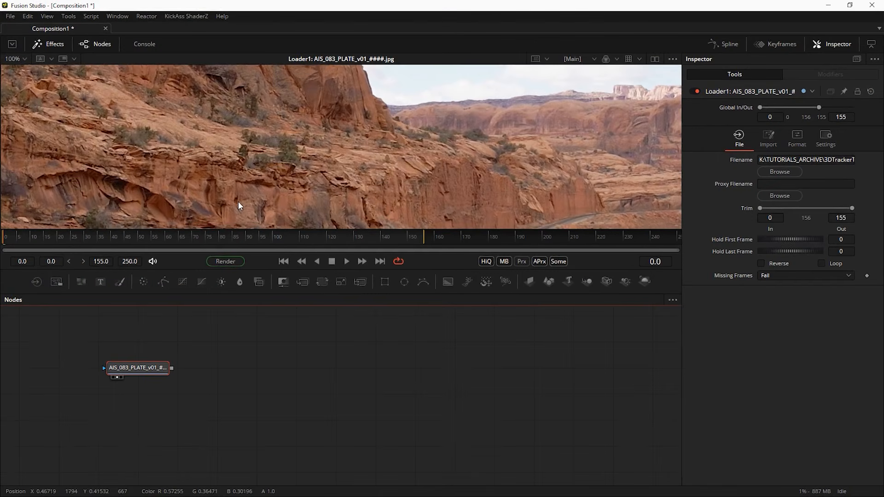
pyautogui.click(14, 59)
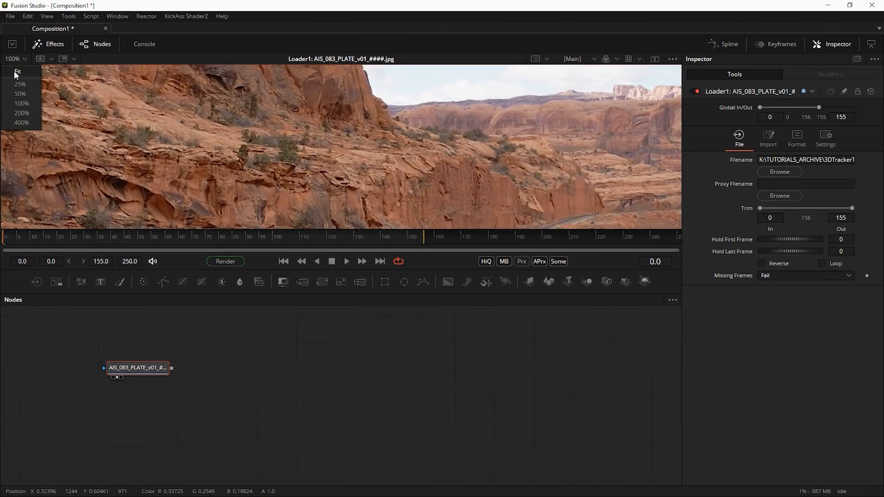
pyautogui.click(16, 73)
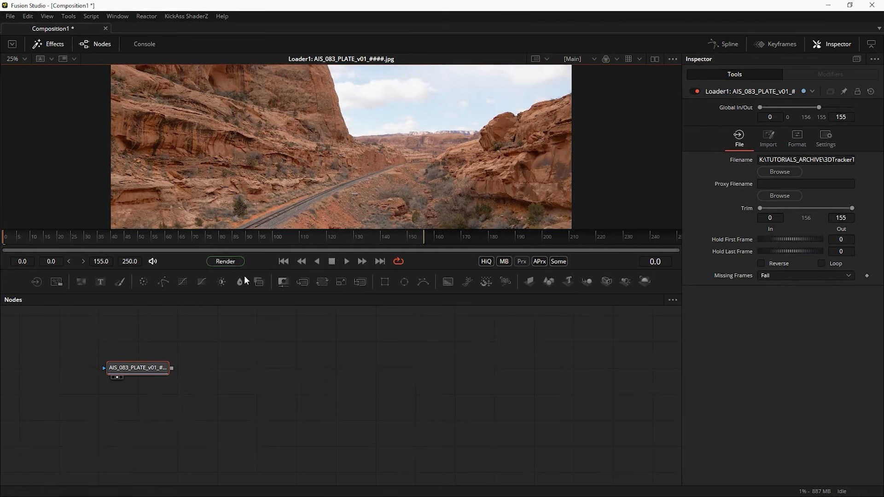
# Step: Play the canyon railway plate in an enlarged viewer, stop the playback, and return to LightWave Layout
pyautogui.click(345, 261)
pyautogui.moveTo(325, 270); pyautogui.dragTo(360, 305)
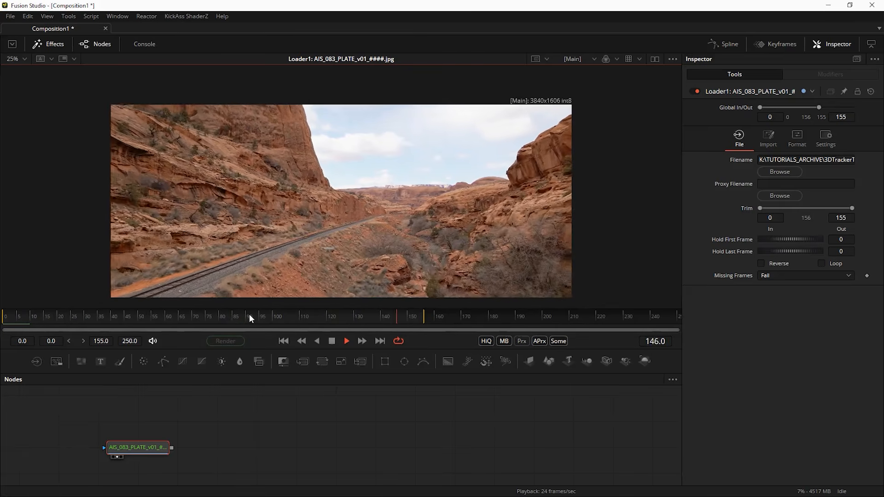
pyautogui.click(329, 344)
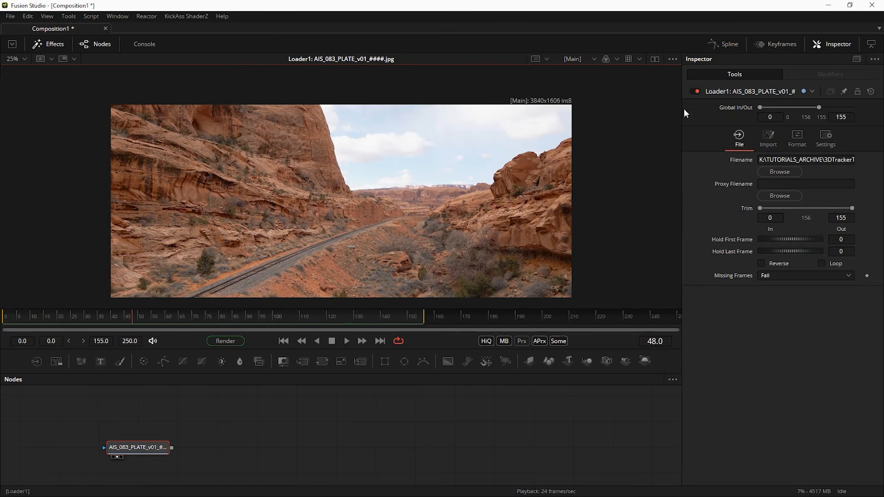
pyautogui.click(821, 6)
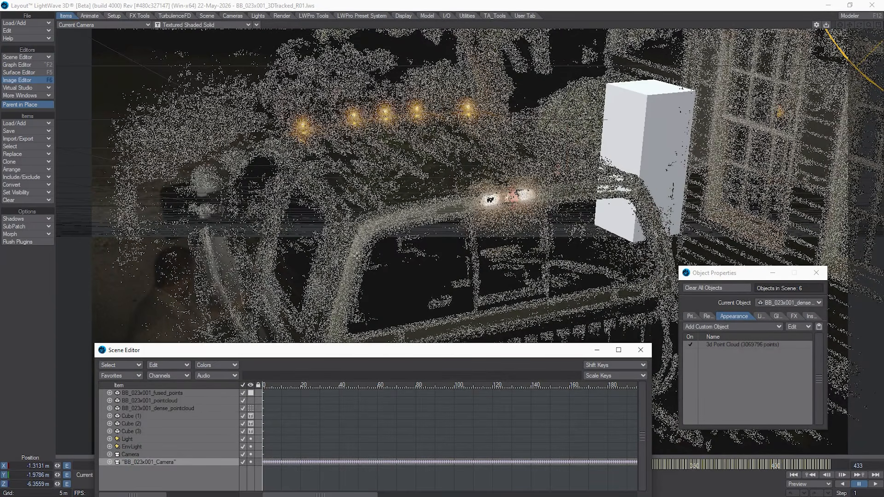
# Step: Clear the BB_023x001_3DTracked_R01 scene without saving it, and move the Scene Editor higher over the empty scene
pyautogui.moveTo(393, 360); pyautogui.dragTo(396, 344)
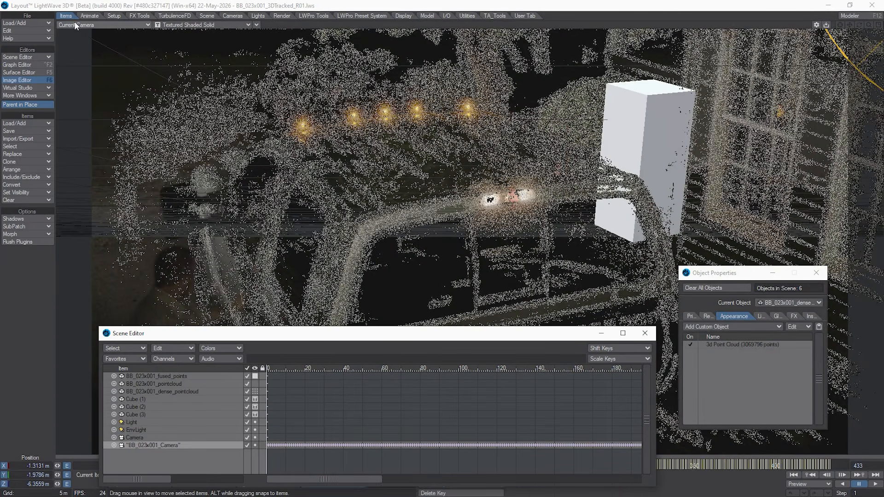
pyautogui.click(32, 17)
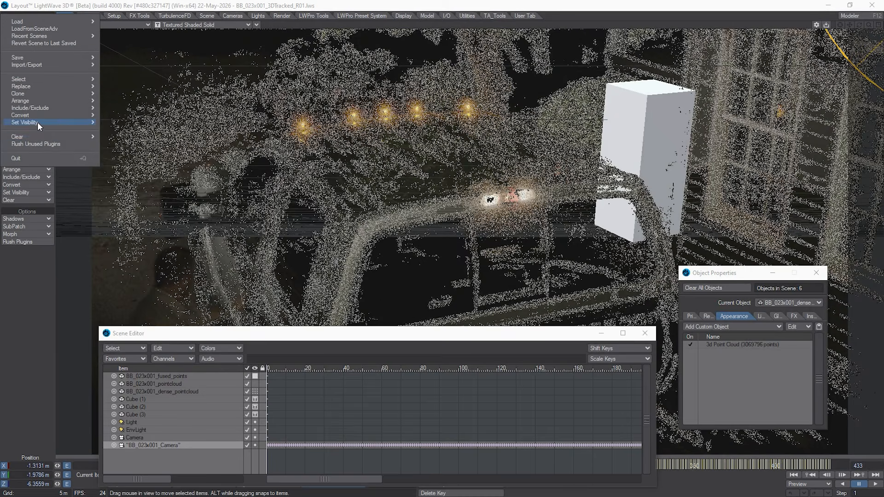
pyautogui.moveTo(40, 137)
pyautogui.click(115, 137)
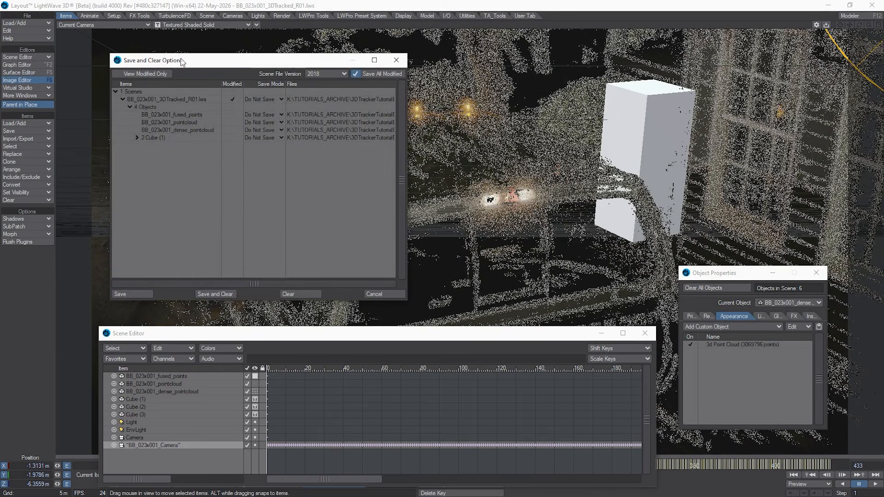
pyautogui.click(288, 294)
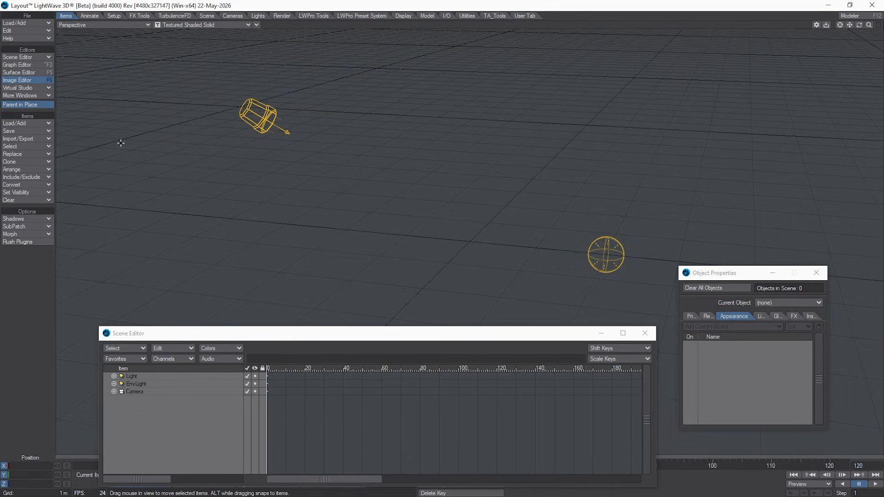
pyautogui.moveTo(297, 338); pyautogui.dragTo(336, 242)
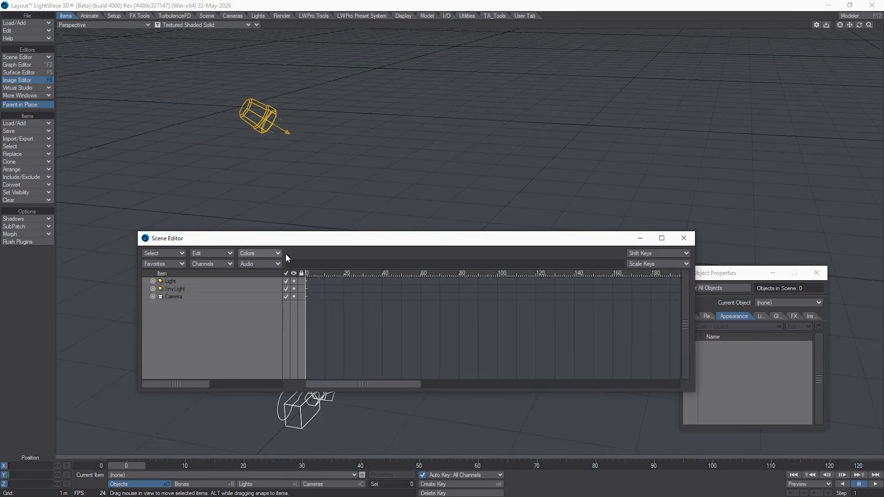
# Step: Search the menu layout configuration for "3d" commands, inspect the Cameras menu group, and close the configuration
pyautogui.click(237, 17)
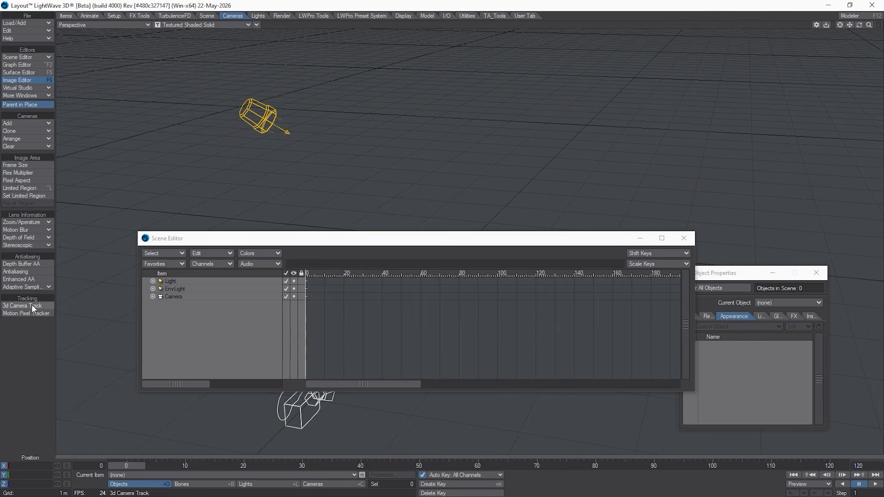
pyautogui.click(28, 30)
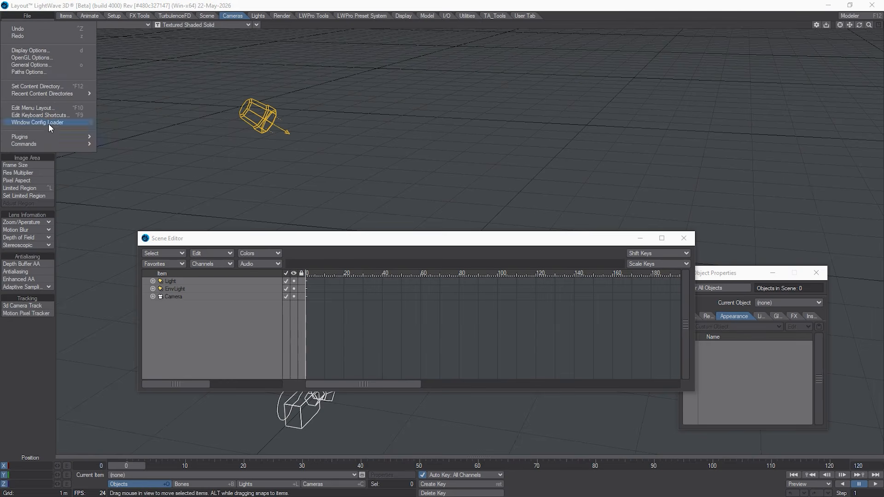
pyautogui.click(49, 107)
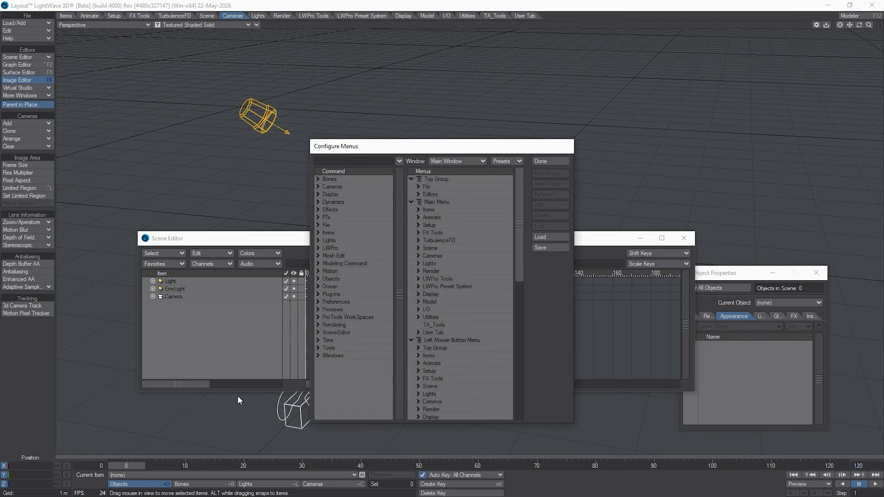
pyautogui.click(366, 164)
pyautogui.write('3d')
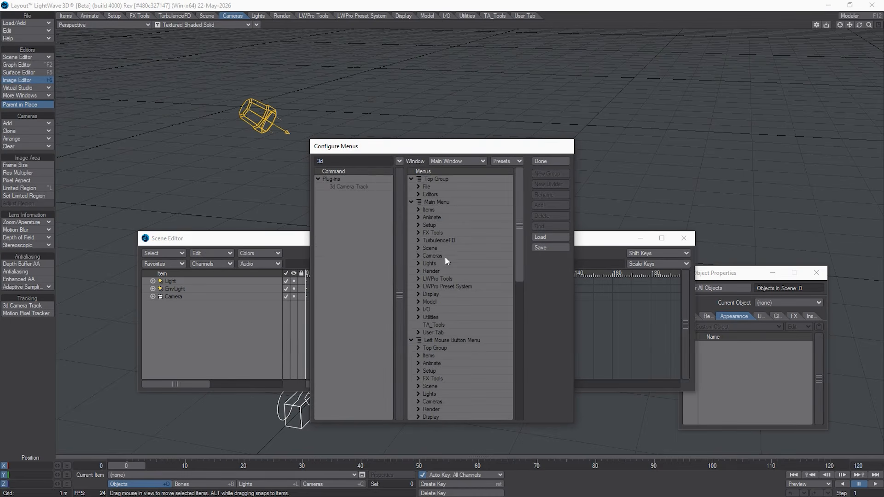
pyautogui.click(418, 250)
pyautogui.click(419, 249)
pyautogui.click(418, 256)
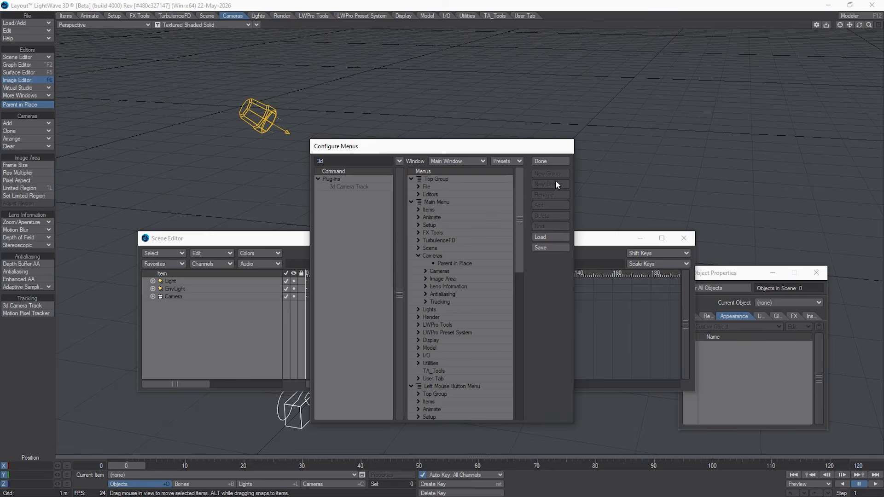
pyautogui.click(550, 162)
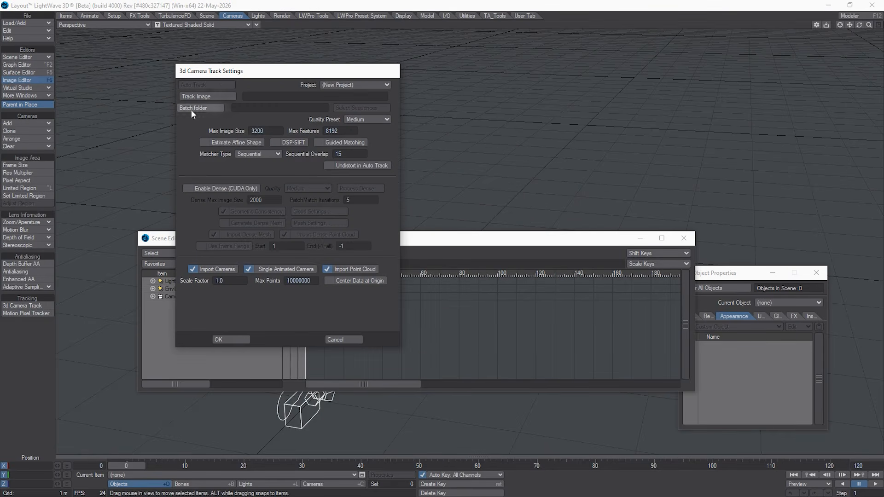
# Step: In the 3d Camera Track settings, load AIS_083_PLATE_v01_0000.jpg from Images > AIS_083 > JPGs as the track image
pyautogui.moveTo(219, 70); pyautogui.dragTo(251, 111)
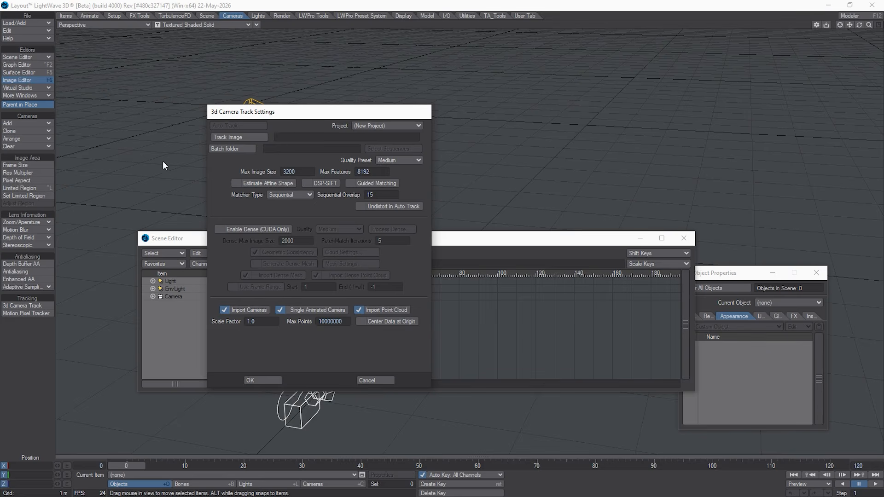
pyautogui.click(228, 138)
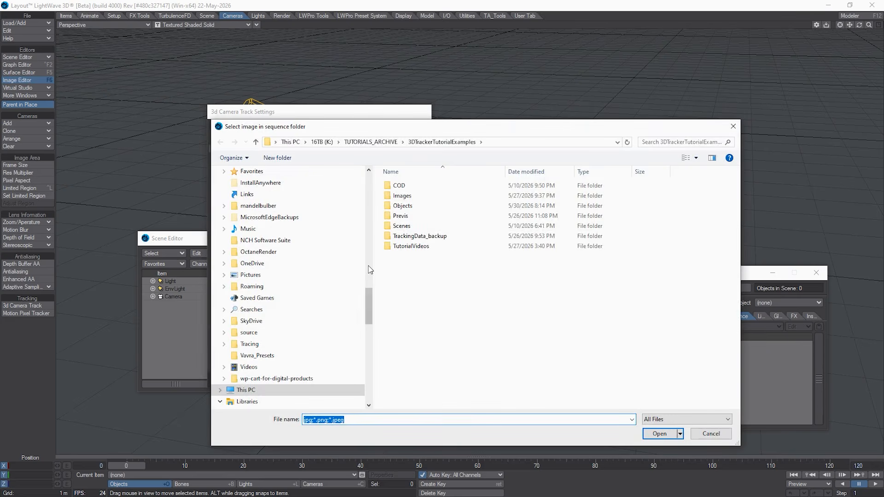
pyautogui.click(412, 198)
pyautogui.doubleClick(413, 197)
pyautogui.doubleClick(443, 186)
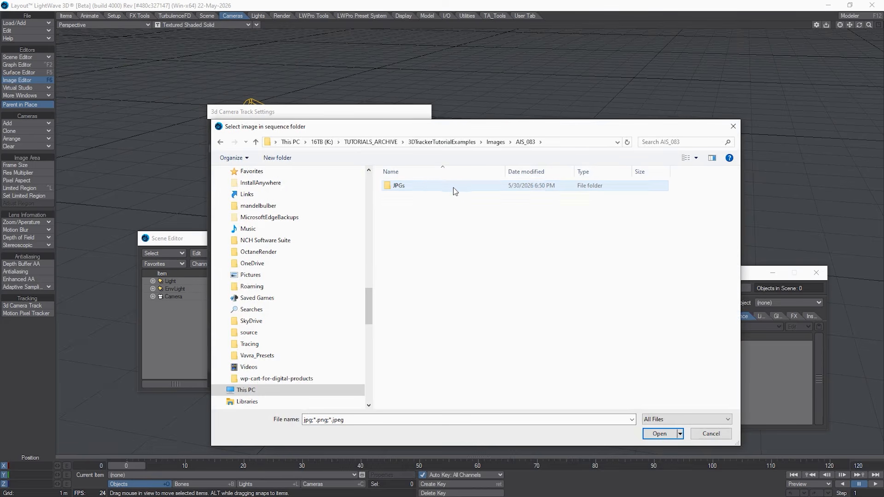
pyautogui.doubleClick(439, 188)
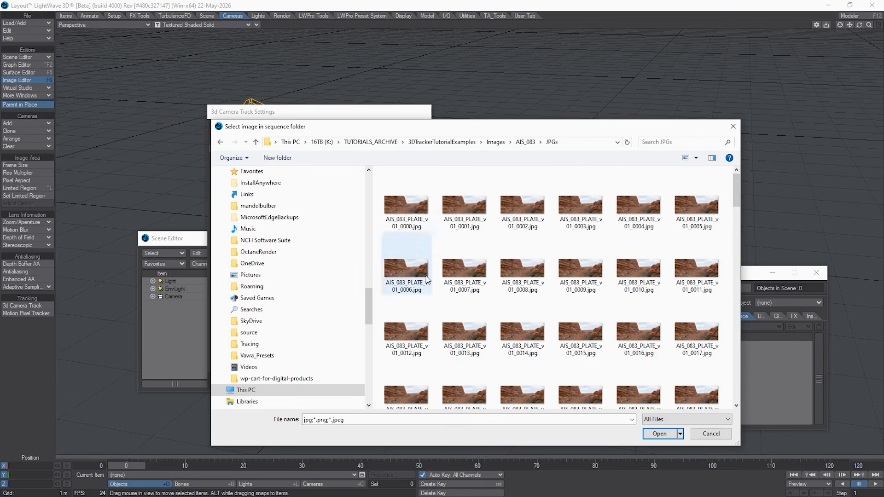
pyautogui.click(411, 217)
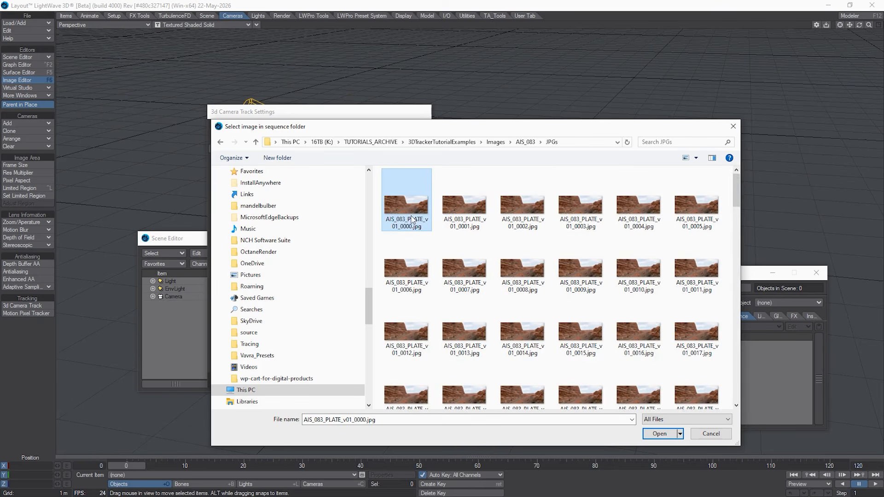
pyautogui.click(658, 437)
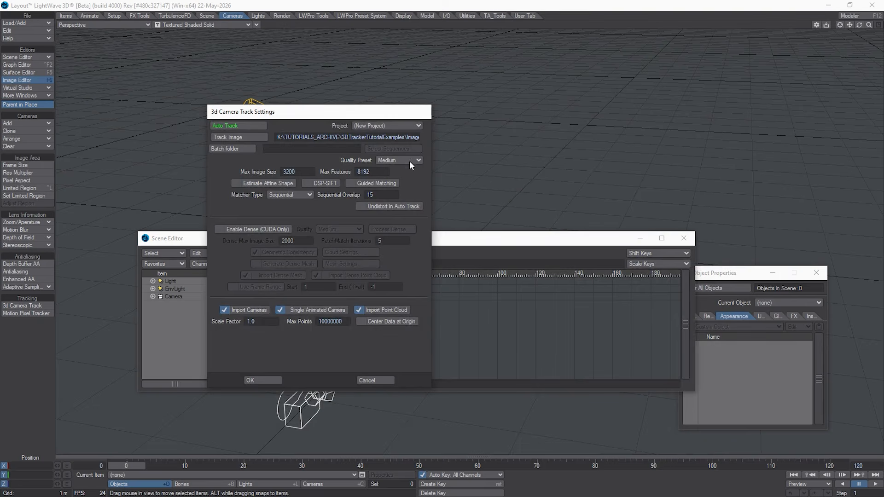
# Step: Set the tracking Quality Preset to Low and enable Undistort in Auto Track
pyautogui.click(381, 160)
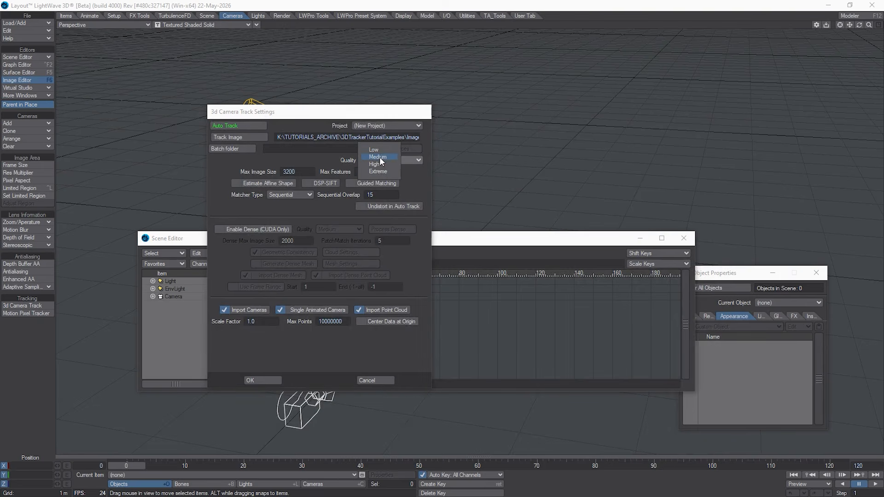
pyautogui.click(381, 152)
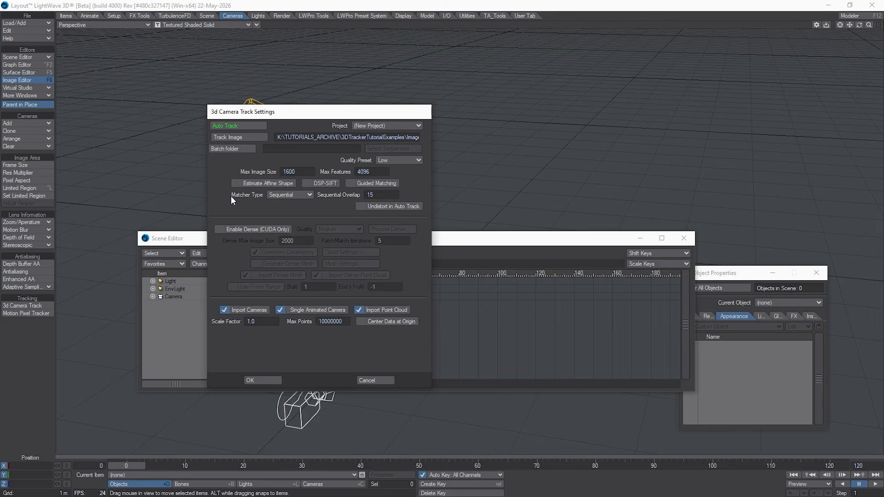
pyautogui.click(368, 206)
# Step: Enable dense reconstruction at Low quality and turn off Import Dense Mesh
pyautogui.click(238, 229)
pyautogui.click(349, 229)
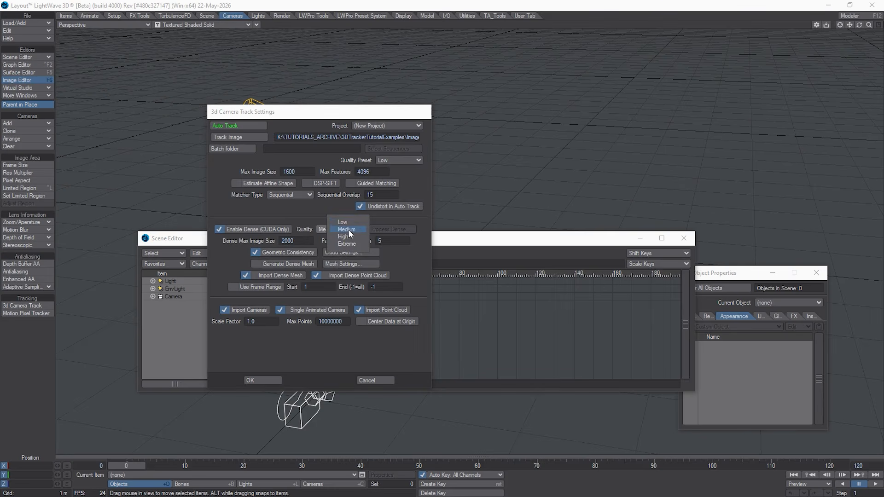
pyautogui.click(347, 223)
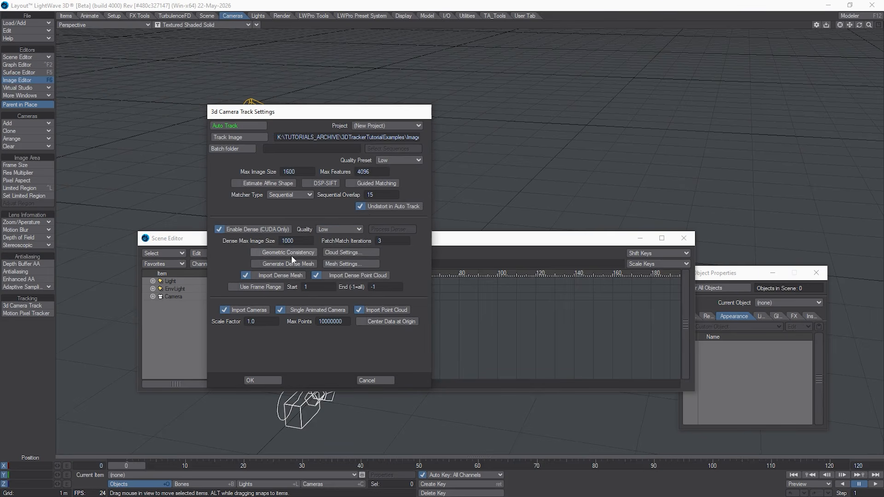
pyautogui.click(247, 276)
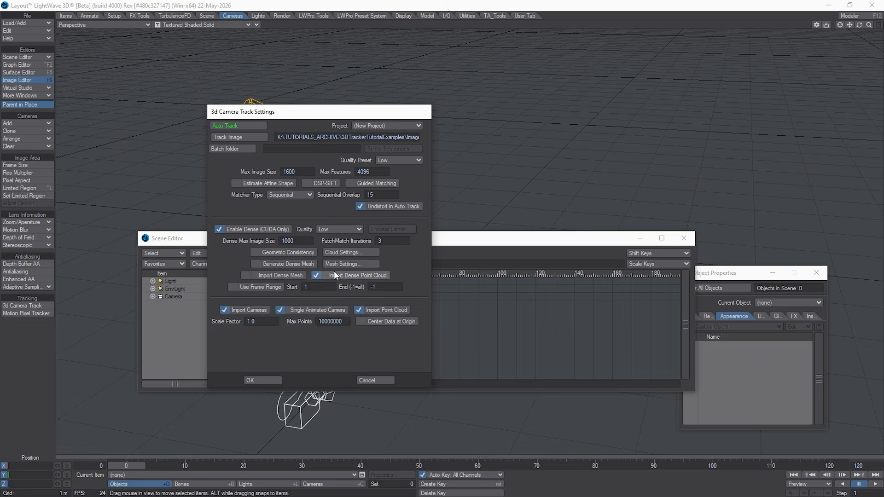
# Step: Review the Dense Cloud Settings alongside the Dense Reconstruction section of the 3D Camera Track documentation, and accept the existing settings
pyautogui.click(344, 255)
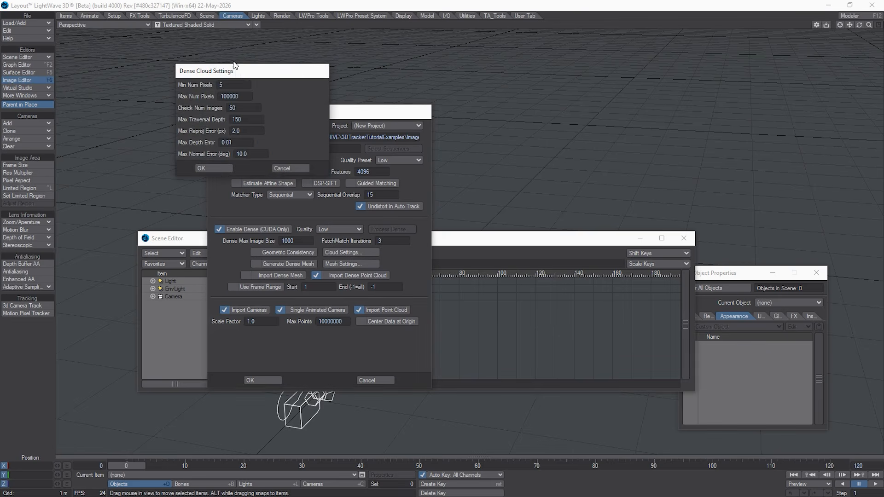
pyautogui.moveTo(212, 72); pyautogui.dragTo(397, 155)
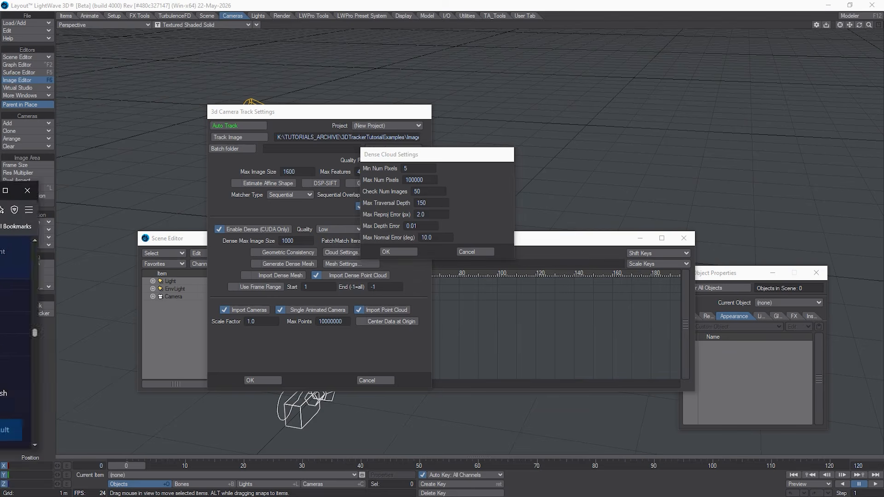
pyautogui.moveTo(0, 178); pyautogui.dragTo(297, 134)
pyautogui.scroll(15, 589, 273)
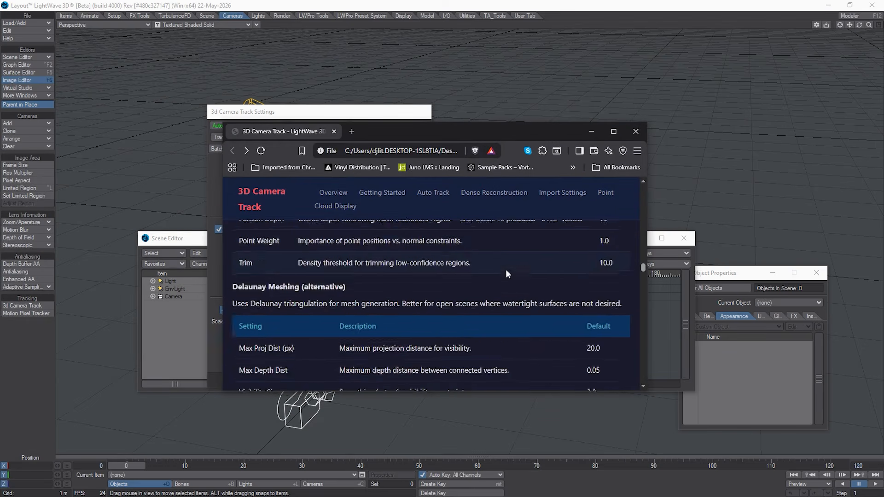
pyautogui.scroll(10, 432, 281)
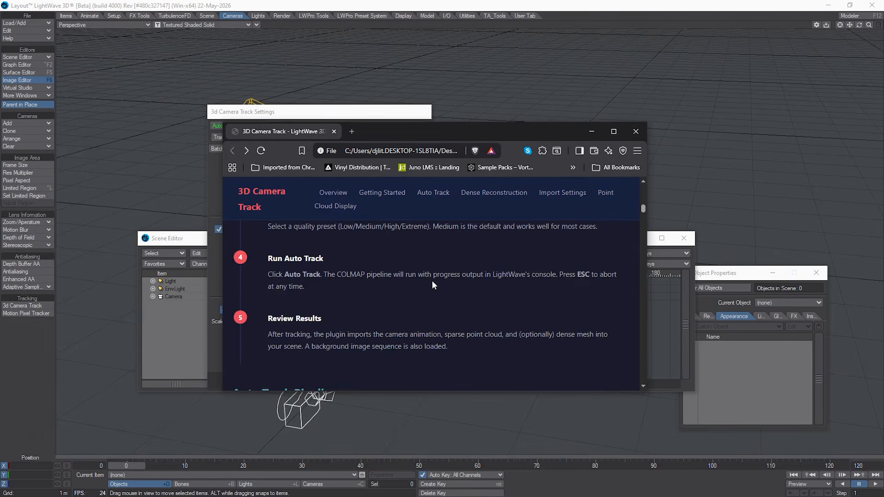
pyautogui.scroll(-15, 414, 286)
pyautogui.scroll(-5, 397, 292)
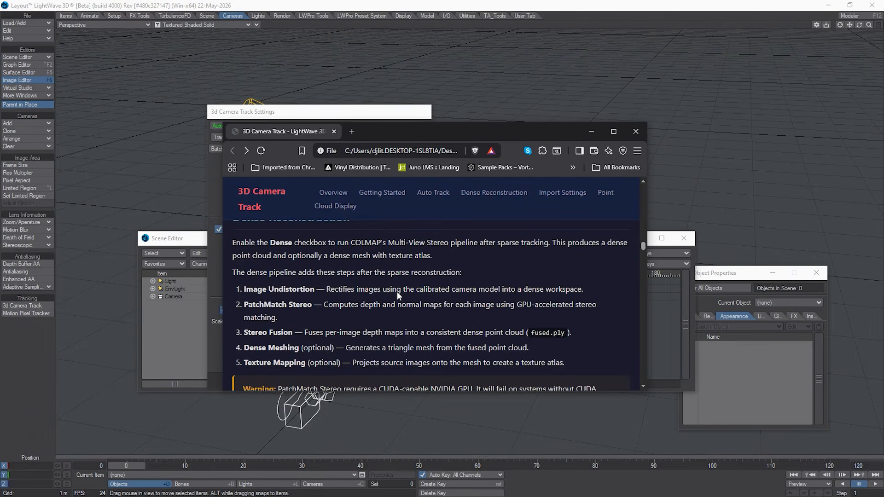
pyautogui.moveTo(404, 391); pyautogui.dragTo(404, 464)
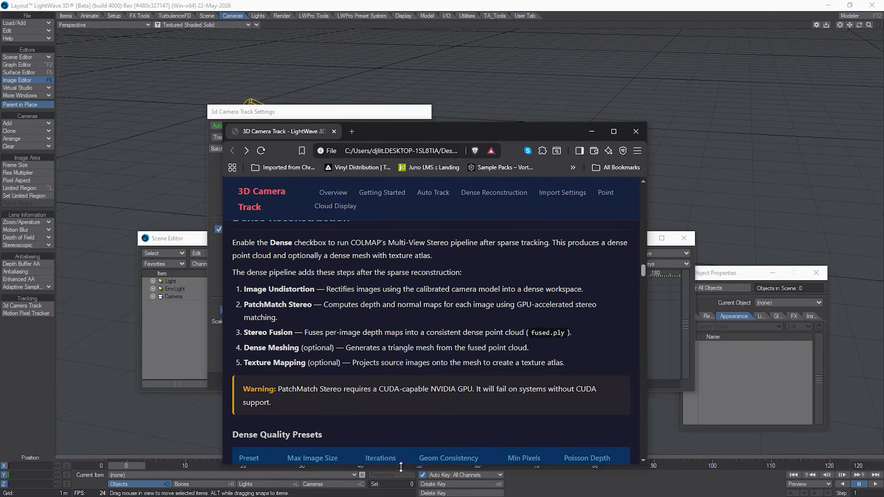
pyautogui.scroll(12, 352, 320)
pyautogui.scroll(5, 350, 315)
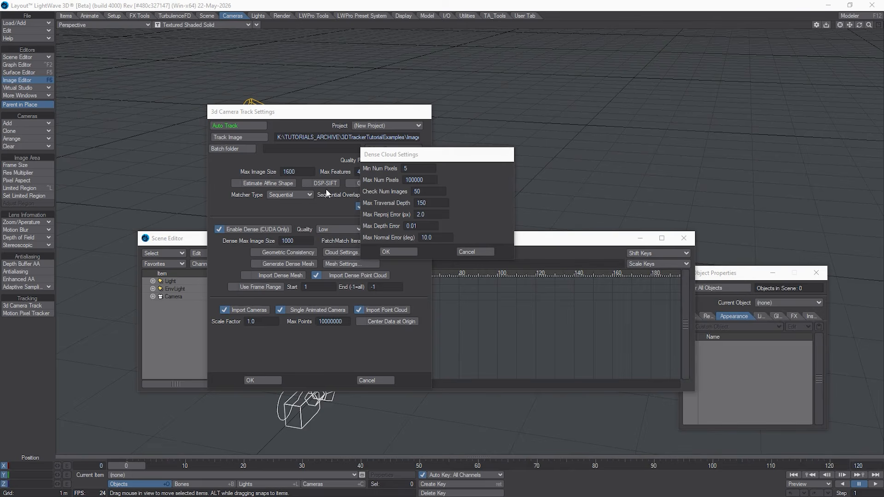
pyautogui.click(398, 253)
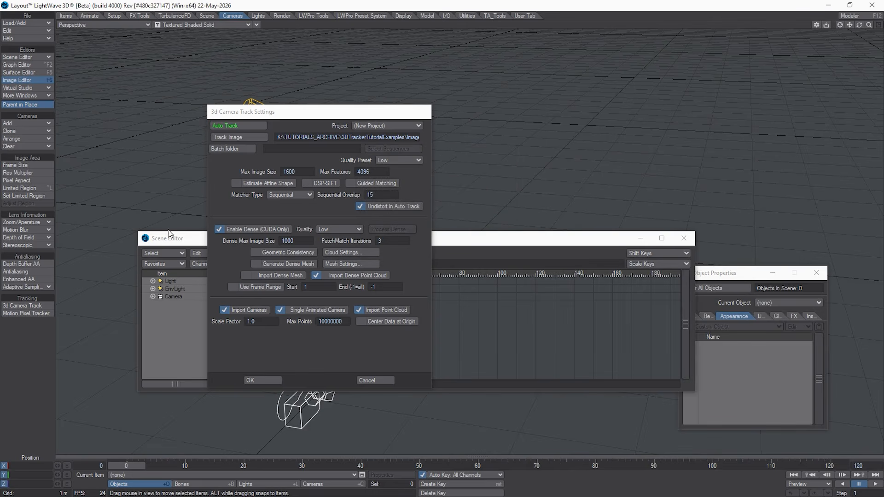
# Step: Enable Generate Dense Mesh, try the Delaunay mesh type, and accept the mesh settings with Poisson selected
pyautogui.click(276, 263)
pyautogui.click(353, 264)
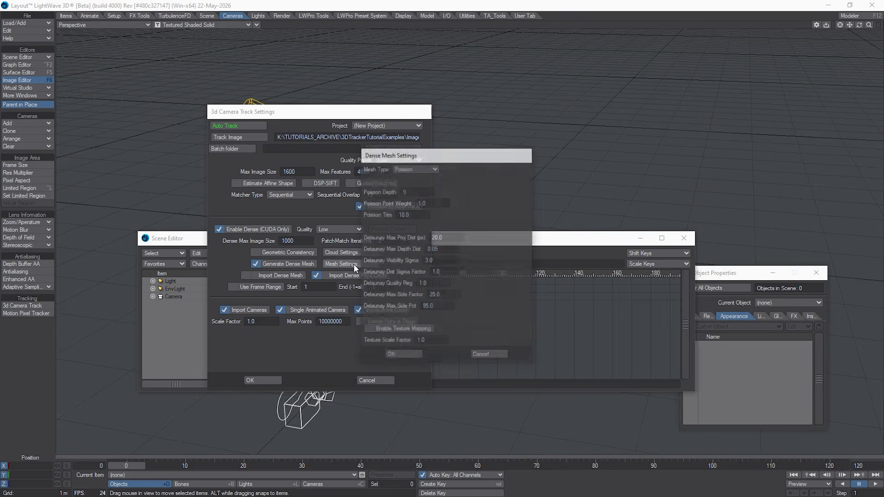
pyautogui.click(428, 170)
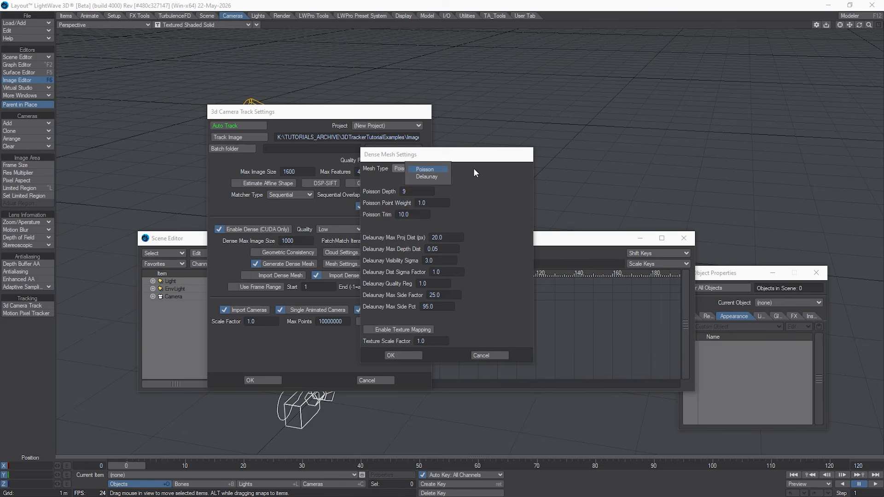
pyautogui.click(437, 178)
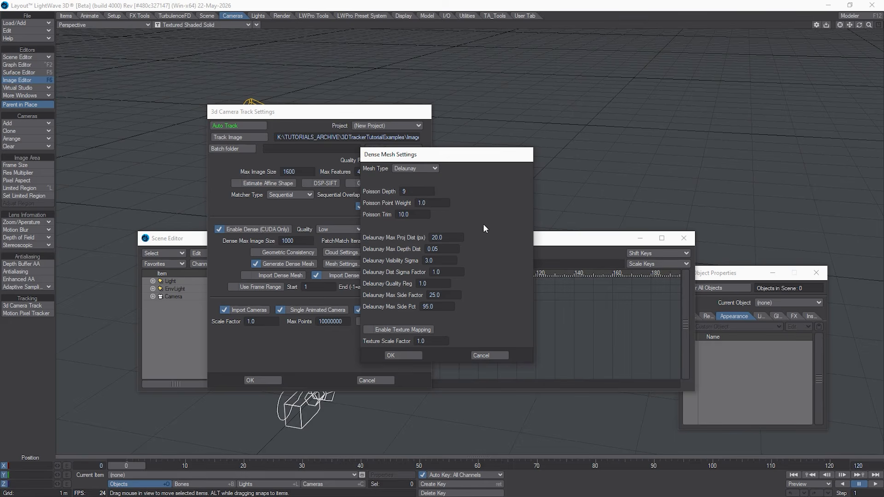
pyautogui.click(419, 175)
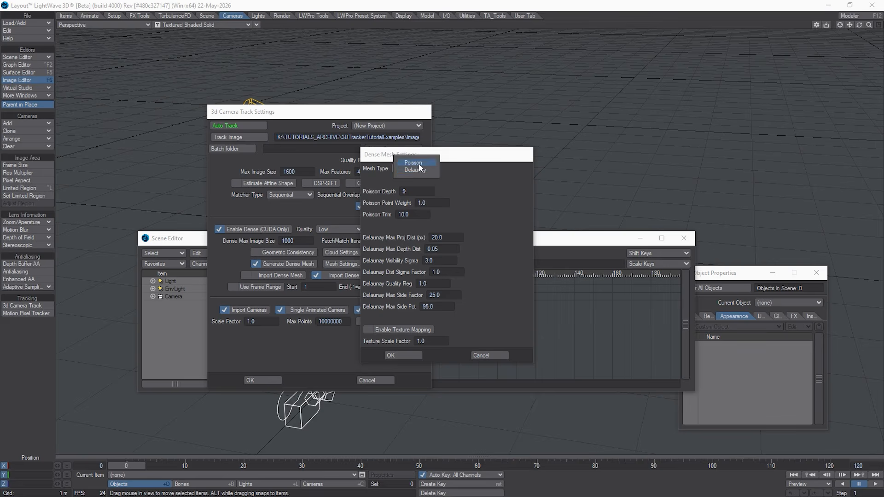
pyautogui.click(416, 164)
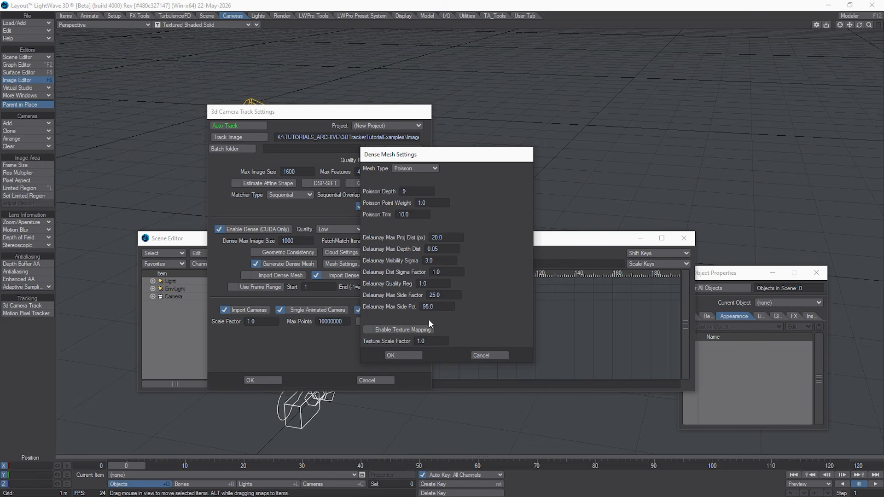
pyautogui.click(403, 356)
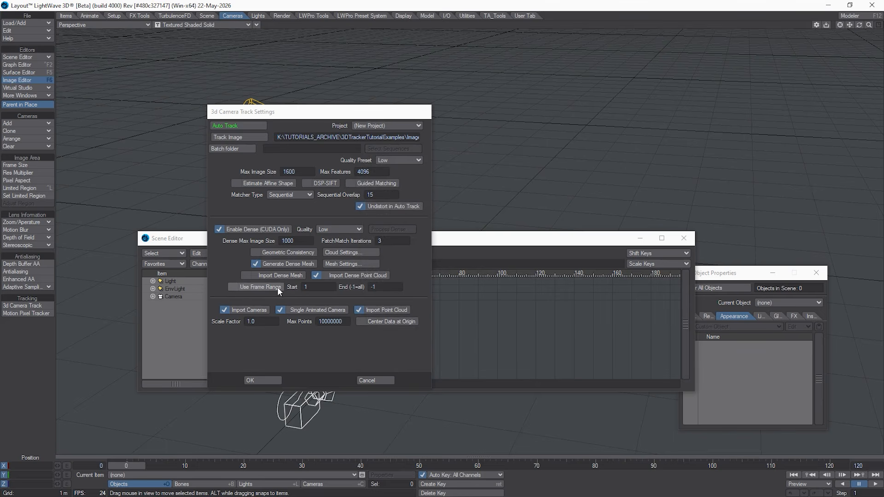
# Step: Try the Use Frame Range option, turn it off again, and re-enter the Scale Factor as 1.0
pyautogui.click(230, 286)
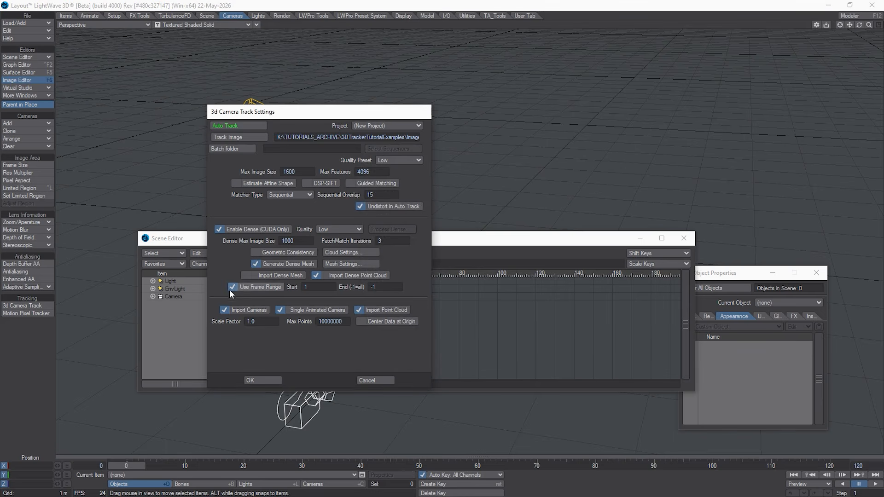
pyautogui.click(256, 288)
pyautogui.click(308, 310)
pyautogui.click(269, 323)
pyautogui.write('.0')
pyautogui.click(262, 320)
pyautogui.write('1')
pyautogui.click(314, 347)
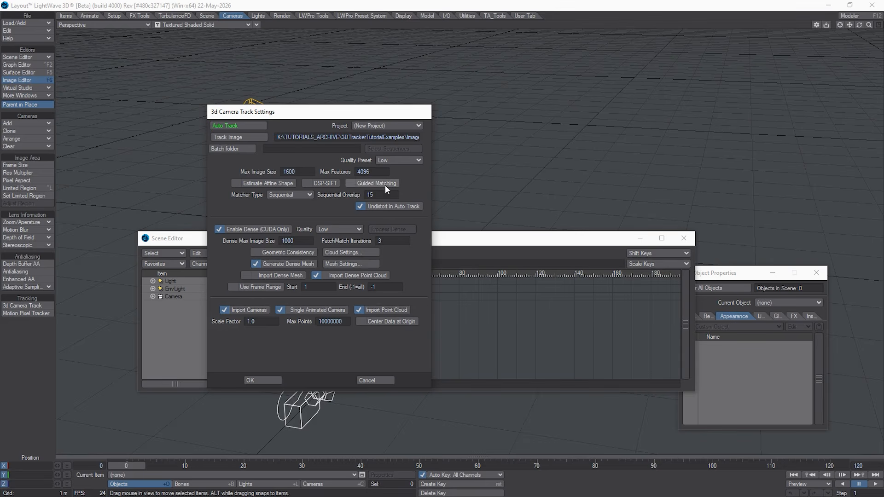
# Step: Move the 3d Camera Track settings aside and start Auto Track on the loaded plate sequence
pyautogui.moveTo(335, 113); pyautogui.dragTo(443, 111)
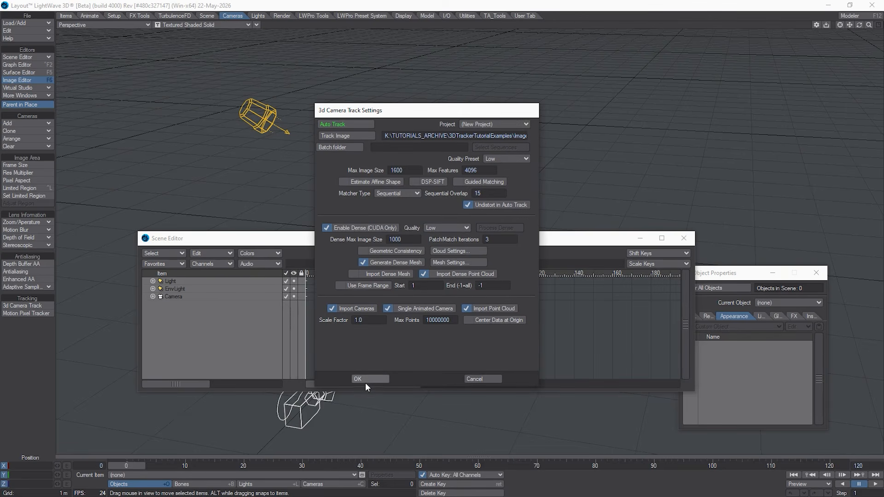
pyautogui.click(348, 124)
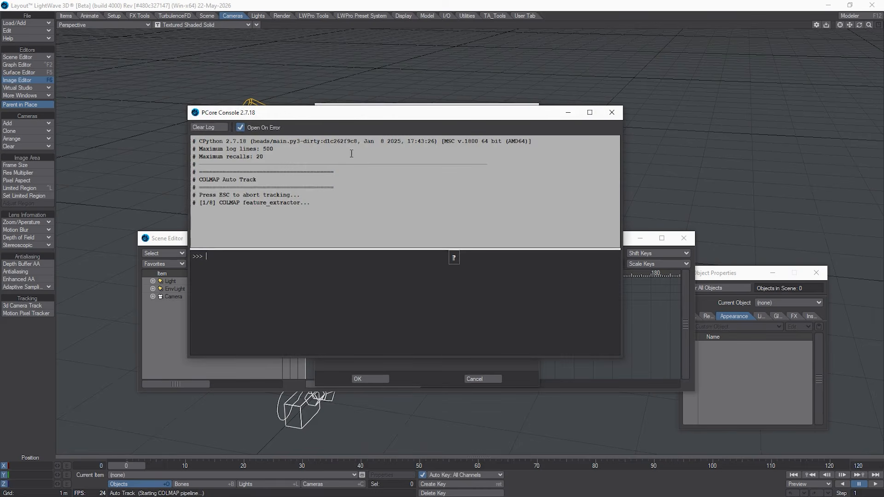
# Step: Move the console aside and inspect the TrackingData\JPGs output folder and its sparse subfolder in File Explorer while the track runs
pyautogui.moveTo(355, 110); pyautogui.dragTo(335, 215)
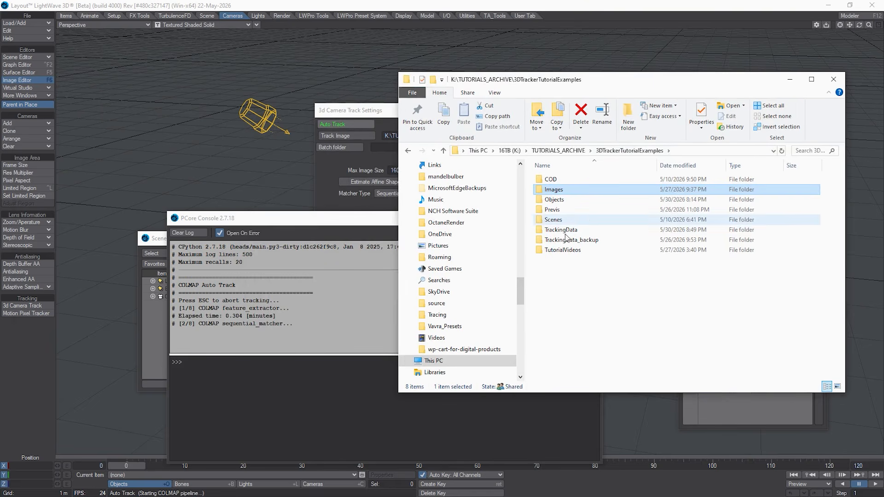
pyautogui.moveTo(584, 234)
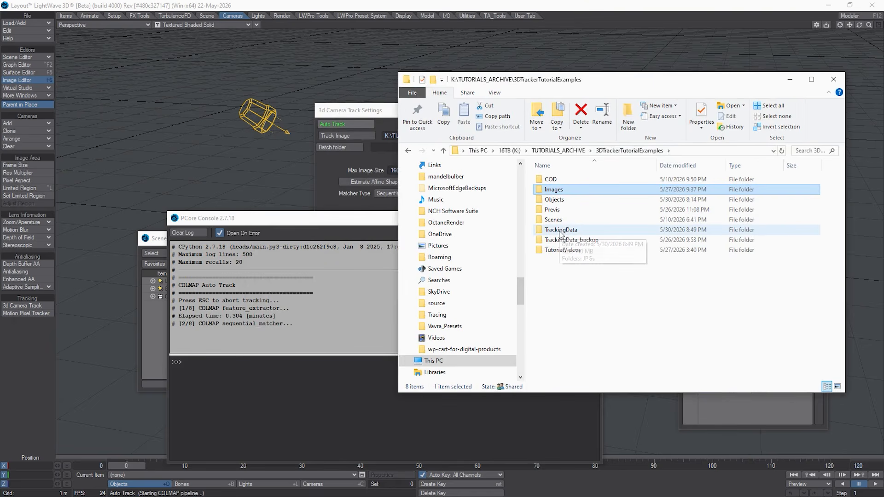
pyautogui.doubleClick(584, 233)
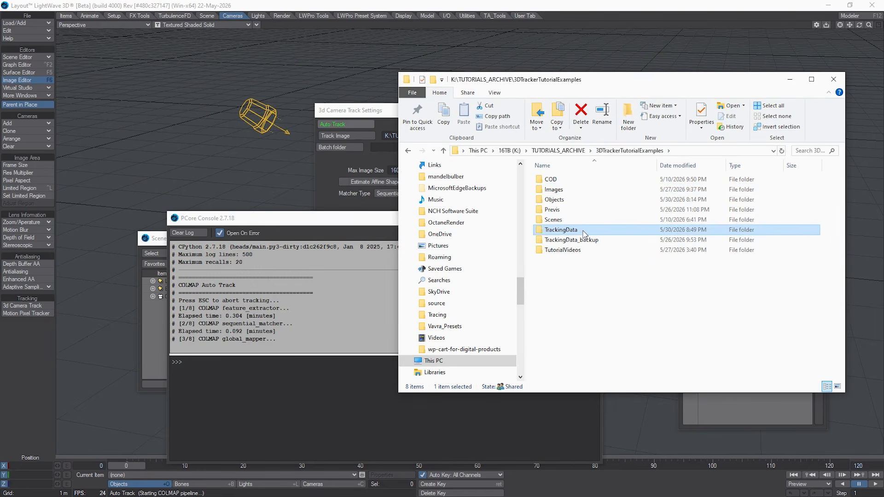
pyautogui.doubleClick(574, 179)
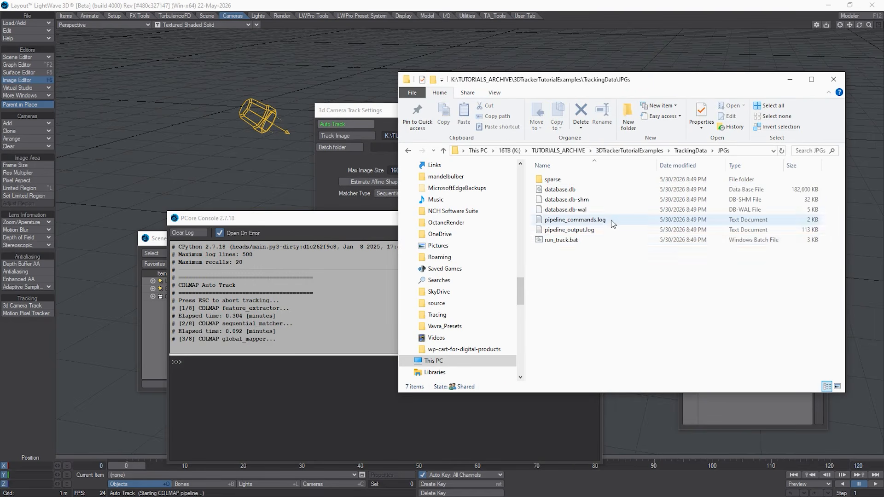
pyautogui.doubleClick(586, 180)
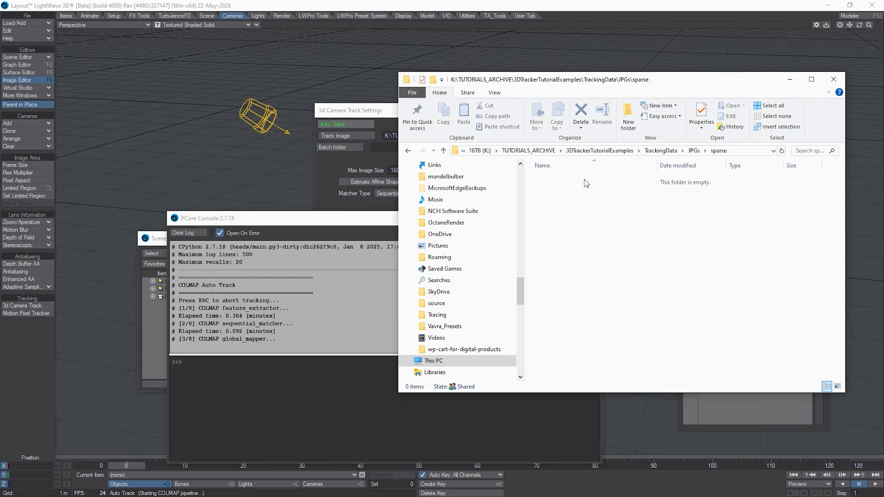
pyautogui.click(692, 151)
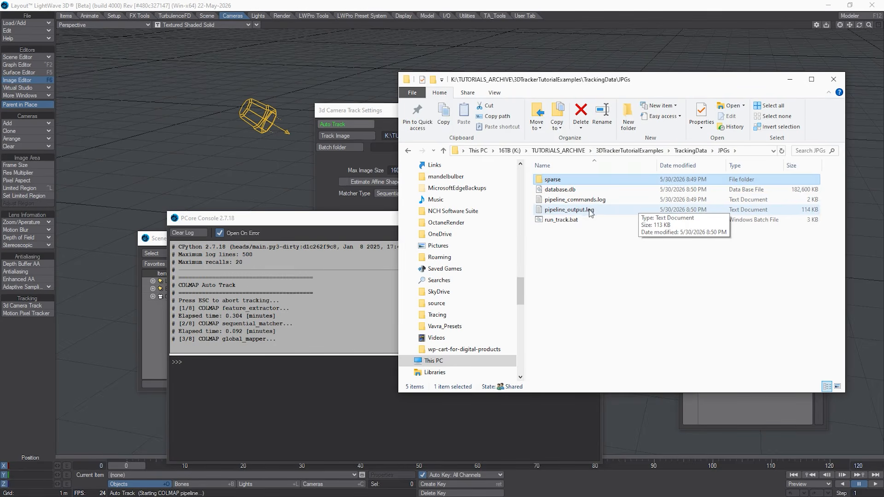
# Step: Open pipeline_output.log from the JPGs folder, enlarge its window, and examine the per-frame feature extraction entries
pyautogui.doubleClick(566, 213)
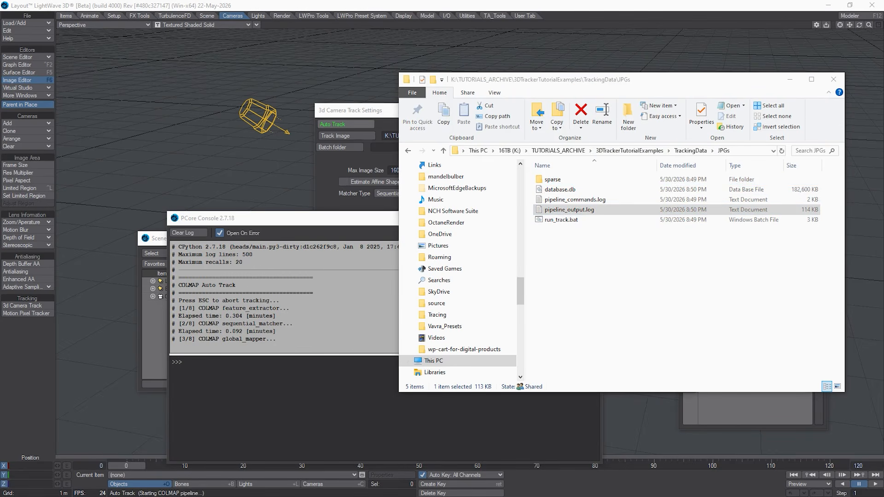
pyautogui.scroll(-5, 423, 224)
pyautogui.scroll(-12, 423, 224)
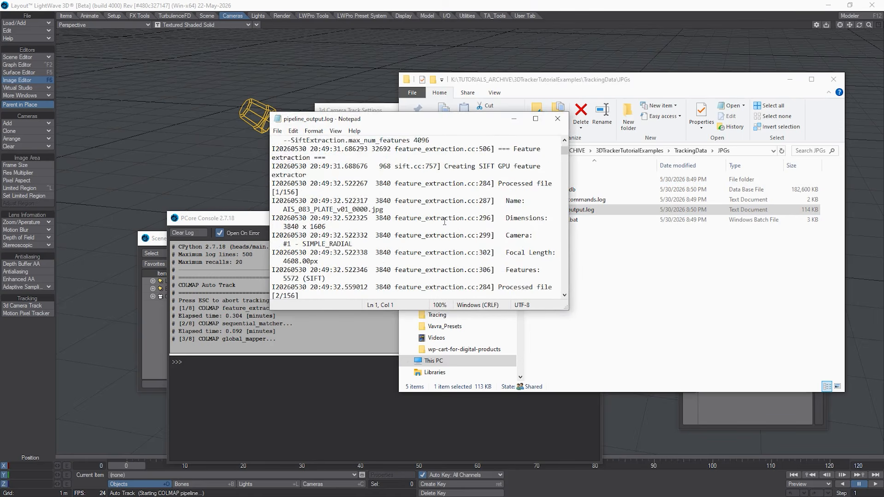
pyautogui.scroll(-20, 442, 242)
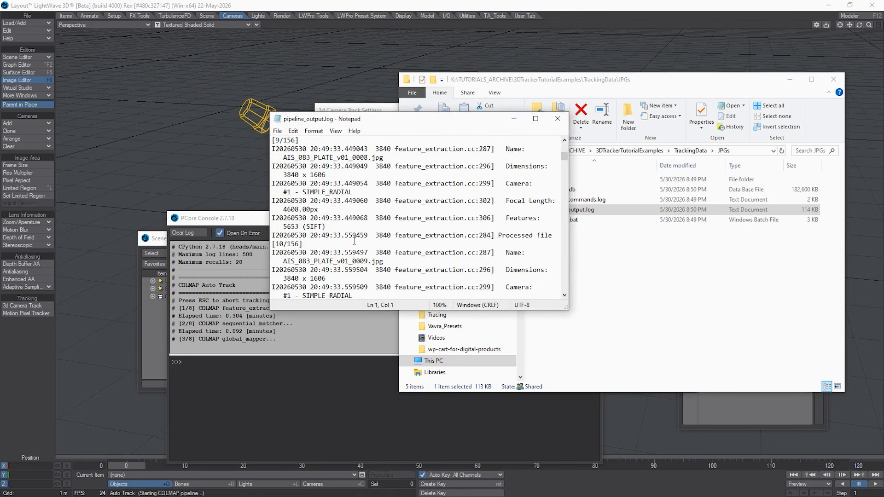
pyautogui.scroll(-20, 360, 239)
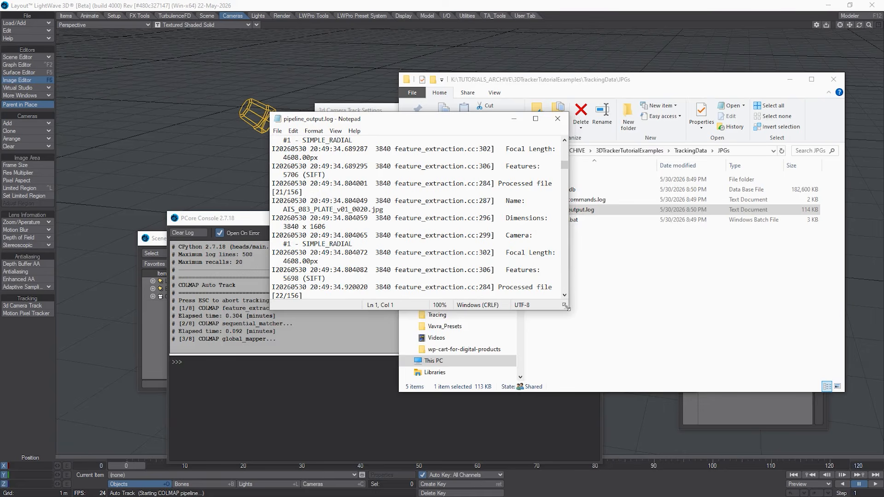
pyautogui.moveTo(568, 309); pyautogui.dragTo(710, 418)
pyautogui.scroll(-7, 502, 329)
pyautogui.scroll(-17, 502, 330)
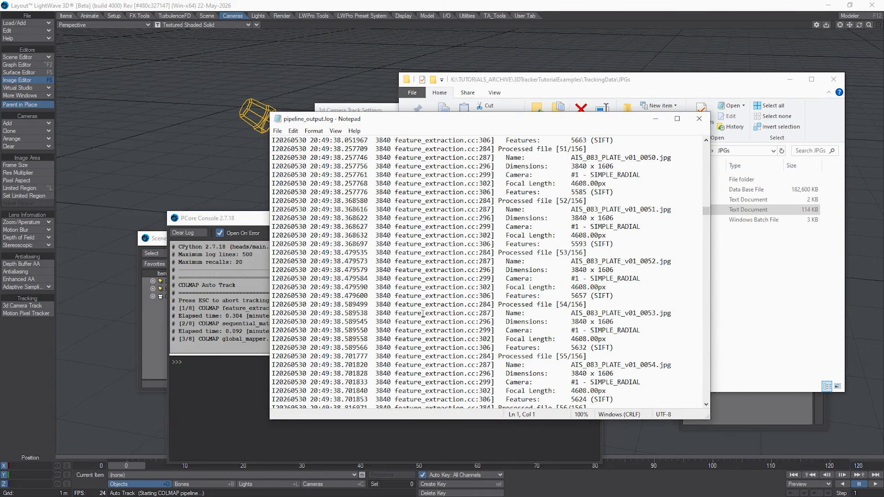
# Step: Read the rest of pipeline_output.log through the feature matching, global mapper and global positioning entries, and close the log
pyautogui.scroll(-6, 358, 322)
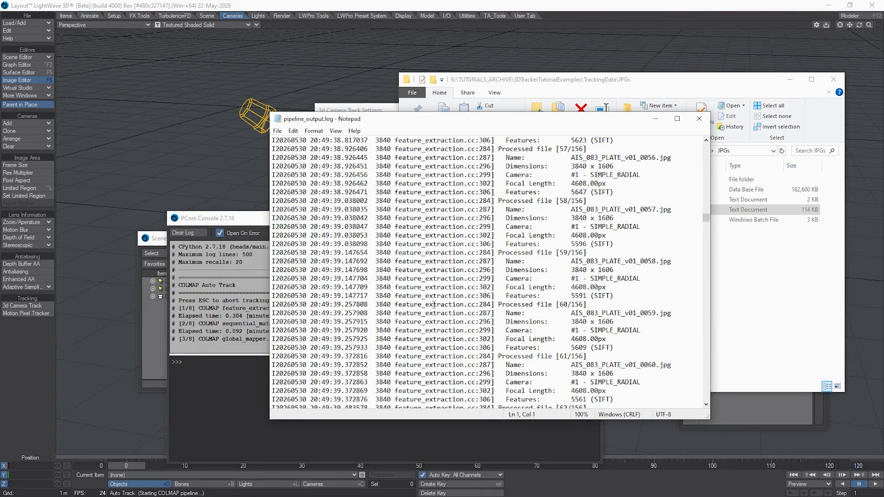
pyautogui.scroll(-20, 388, 350)
pyautogui.scroll(-18, 405, 286)
pyautogui.scroll(-20, 470, 271)
pyautogui.scroll(-15, 395, 278)
pyautogui.moveTo(707, 275); pyautogui.dragTo(670, 390)
pyautogui.scroll(-12, 337, 282)
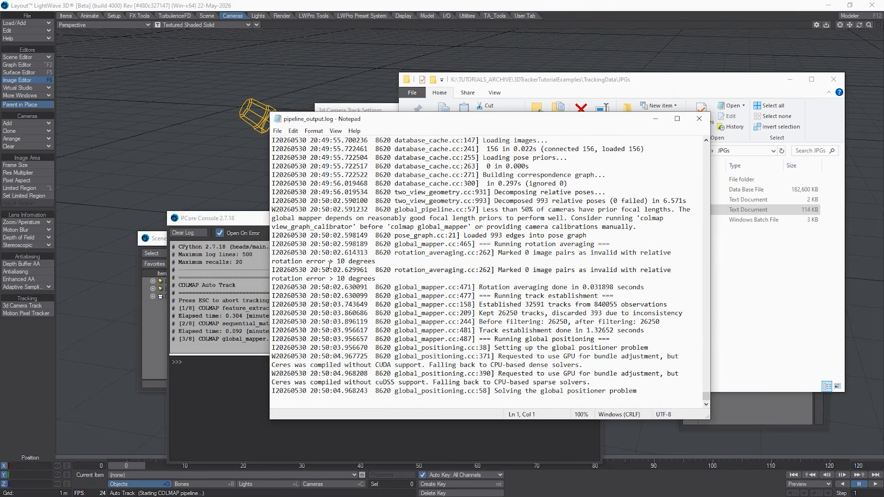
pyautogui.scroll(12, 337, 280)
pyautogui.scroll(-5, 318, 277)
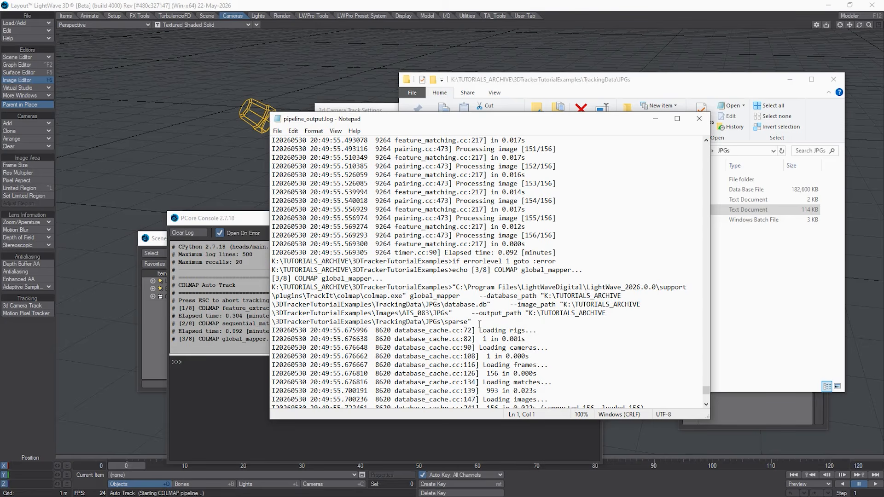
pyautogui.scroll(-7, 301, 347)
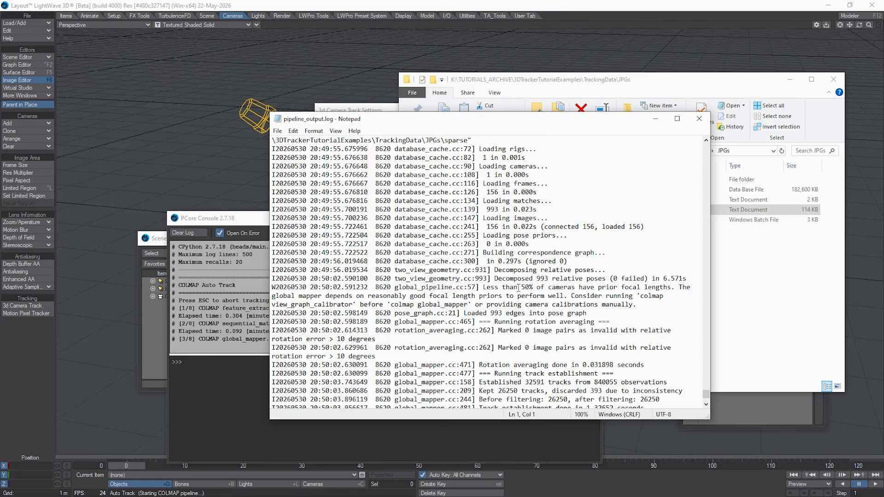
pyautogui.scroll(-3, 368, 288)
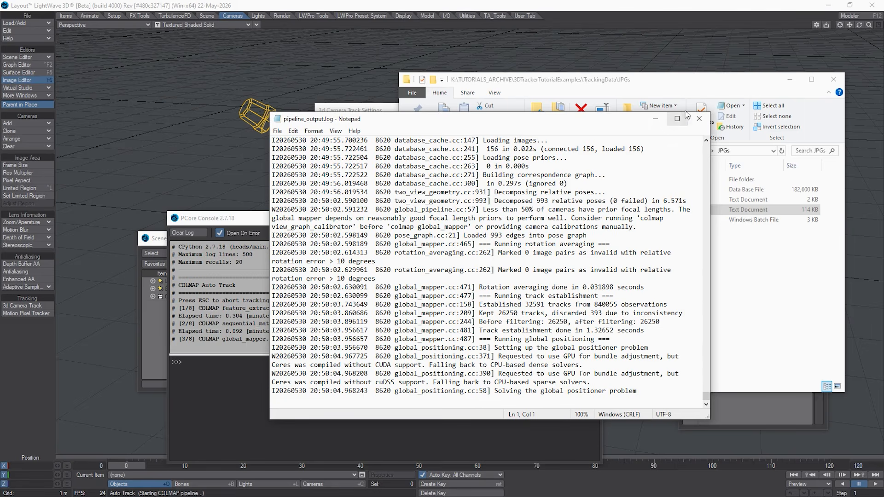
pyautogui.click(699, 118)
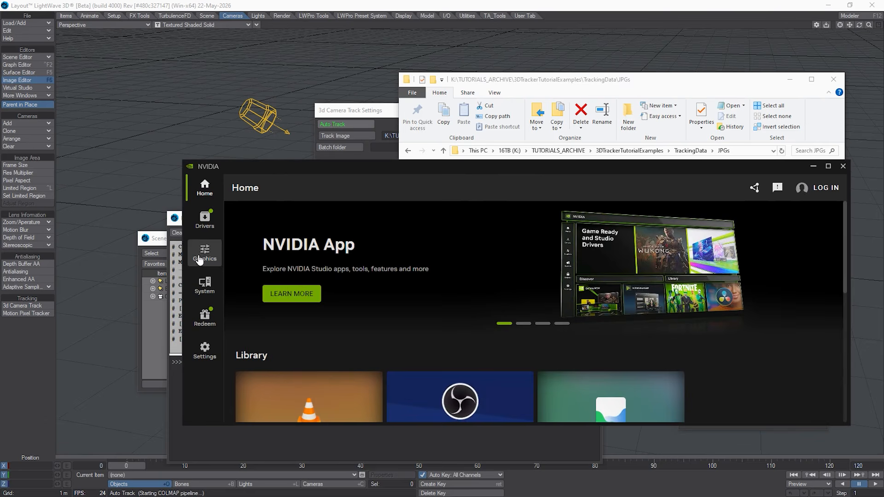
# Step: Check the GPU and CPU performance statistics in the NVIDIA app during tracking, and move its window out of the way
pyautogui.click(205, 284)
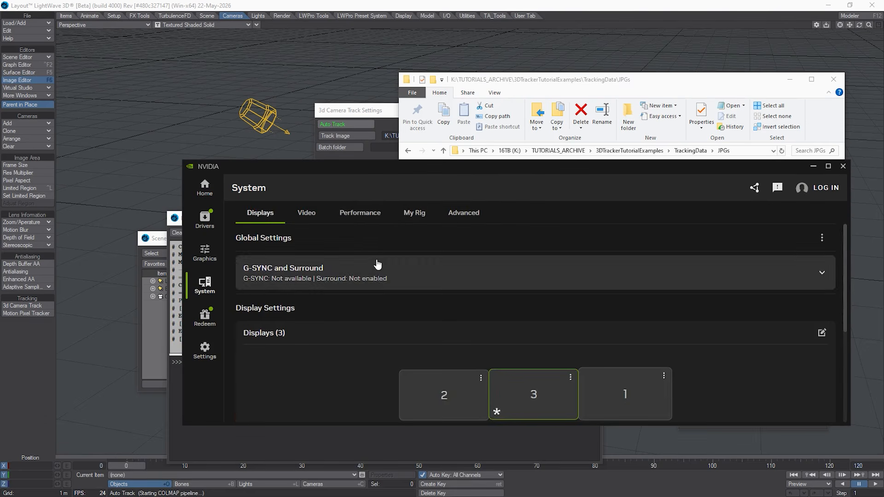
pyautogui.click(363, 221)
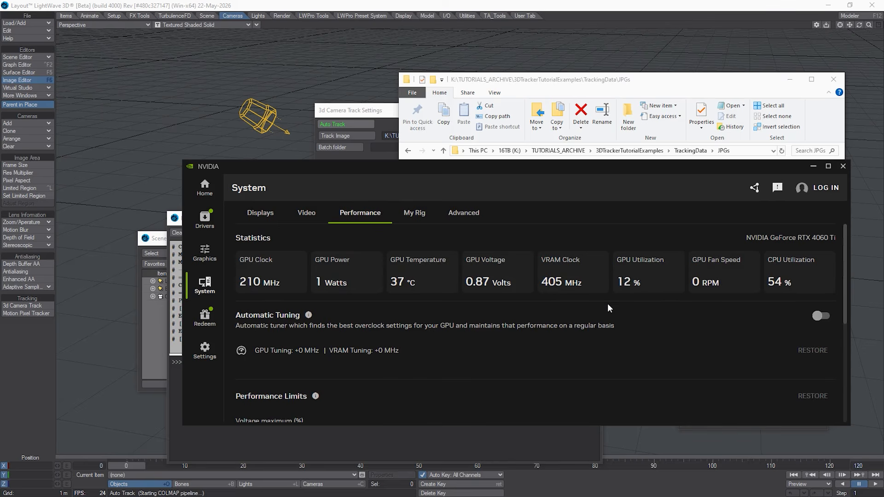
pyautogui.moveTo(518, 174); pyautogui.dragTo(516, 211)
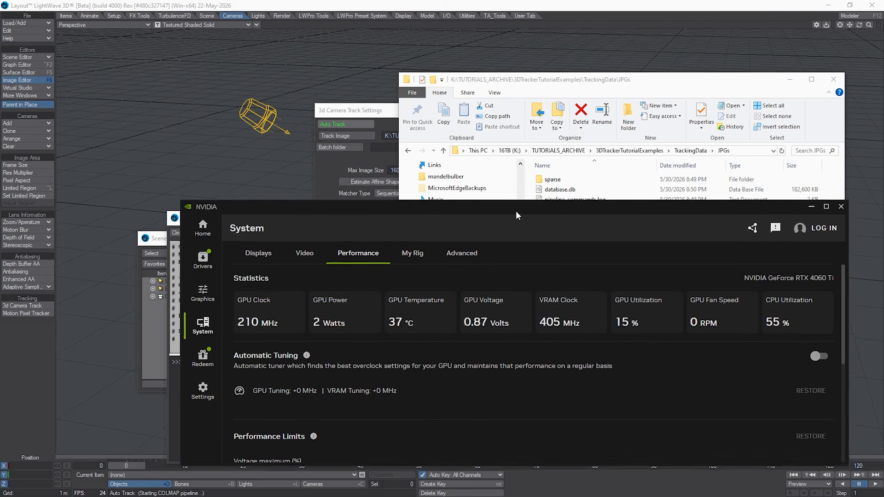
pyautogui.moveTo(291, 214); pyautogui.dragTo(282, 234)
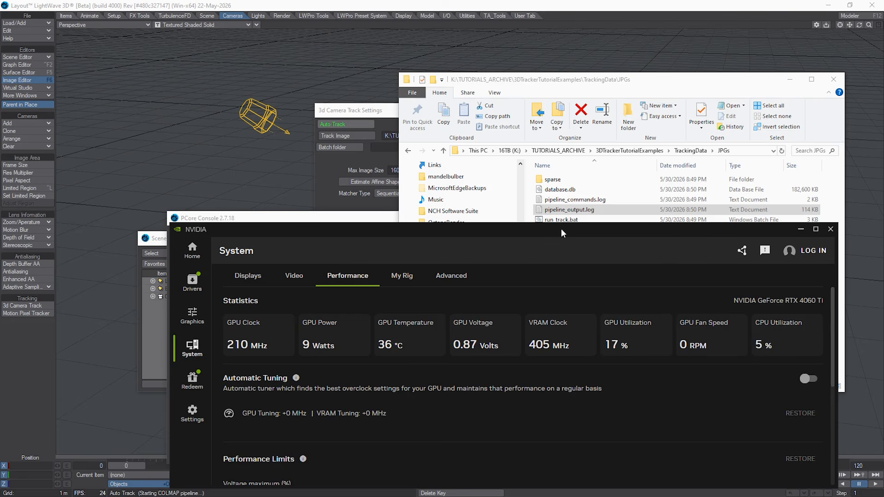
pyautogui.moveTo(568, 233); pyautogui.dragTo(0, 244)
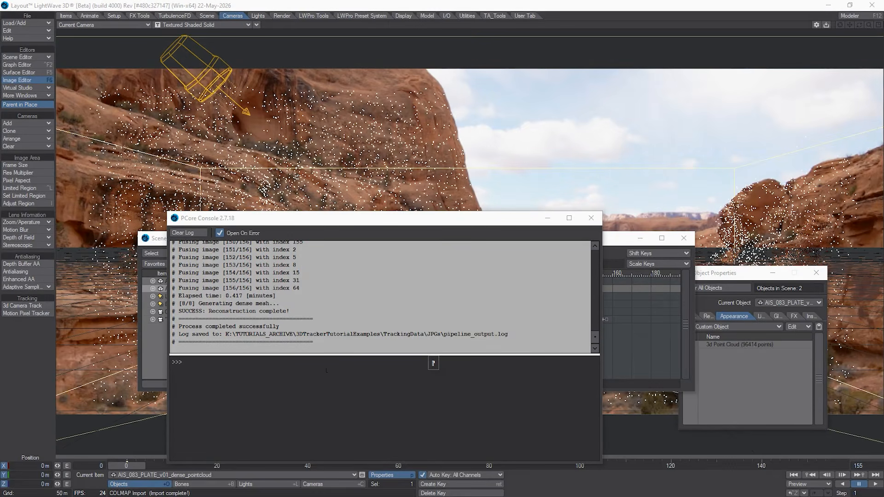
# Step: Review the image fusing and dense mesh generation messages at the end of the PCore Console log
pyautogui.scroll(4, 258, 324)
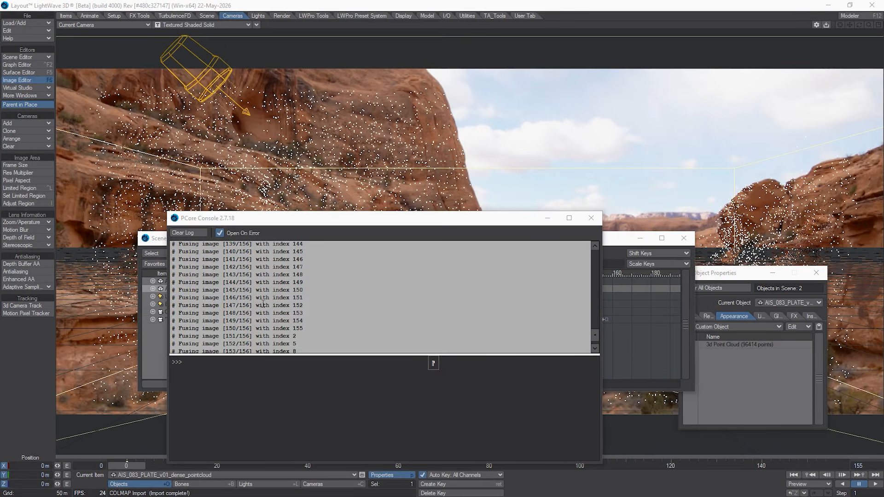
pyautogui.scroll(-4, 263, 304)
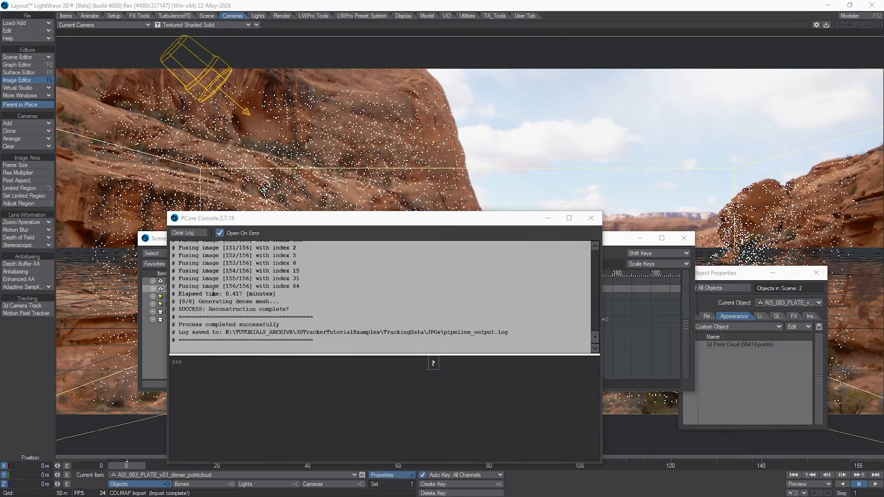
pyautogui.scroll(20, 255, 295)
pyautogui.scroll(-20, 255, 296)
# Step: Reopen pipeline_output.log from the JPGs folder in File Explorer, examine it from feature extraction to the final meshing entries, and close it
pyautogui.hotkey('alt', 'Tab')
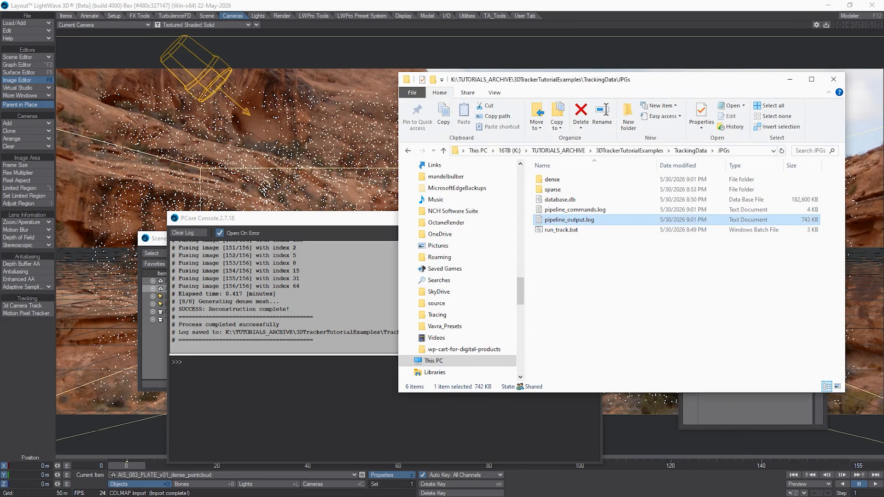
pyautogui.doubleClick(574, 223)
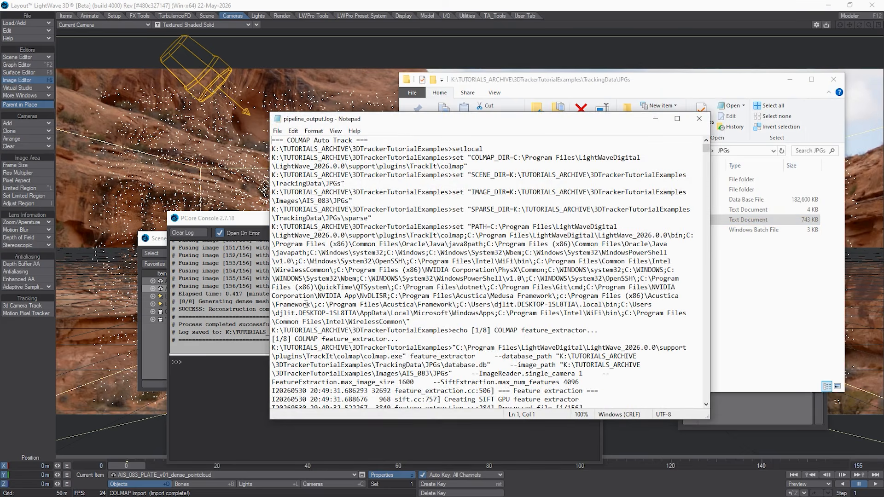
pyautogui.scroll(-4, 368, 232)
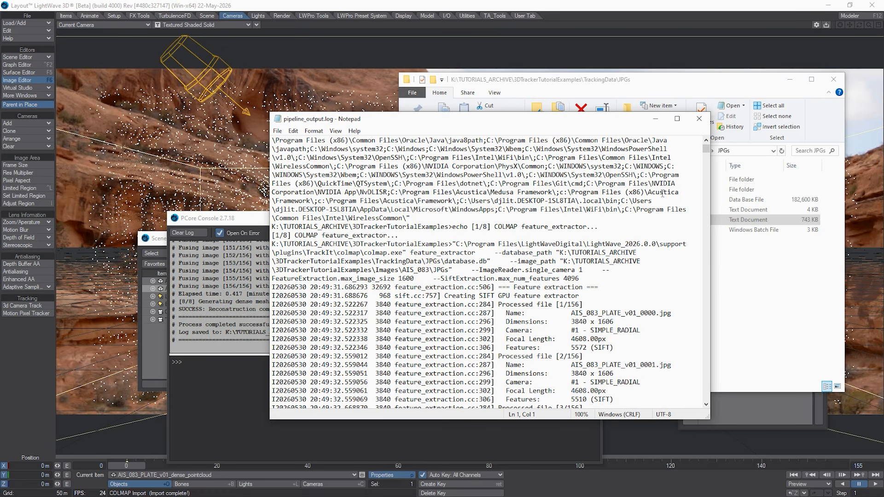
pyautogui.moveTo(705, 149); pyautogui.dragTo(598, 396)
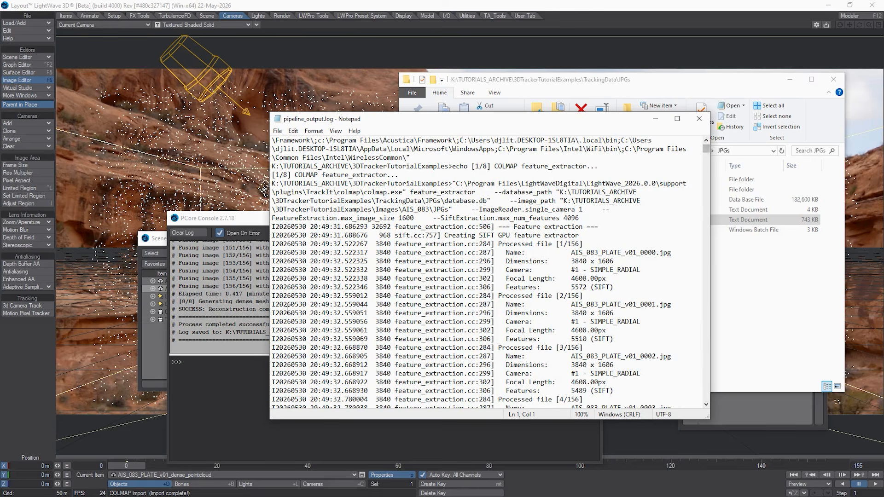
pyautogui.moveTo(706, 150); pyautogui.dragTo(696, 409)
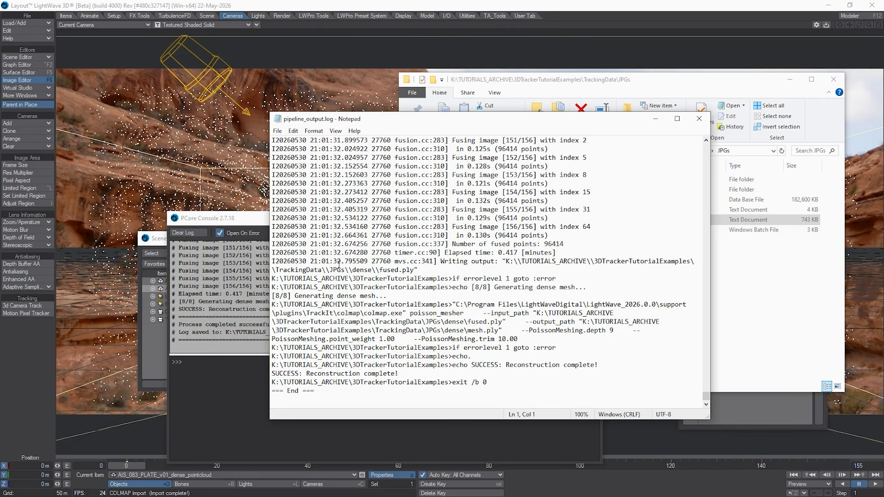
pyautogui.scroll(20, 339, 265)
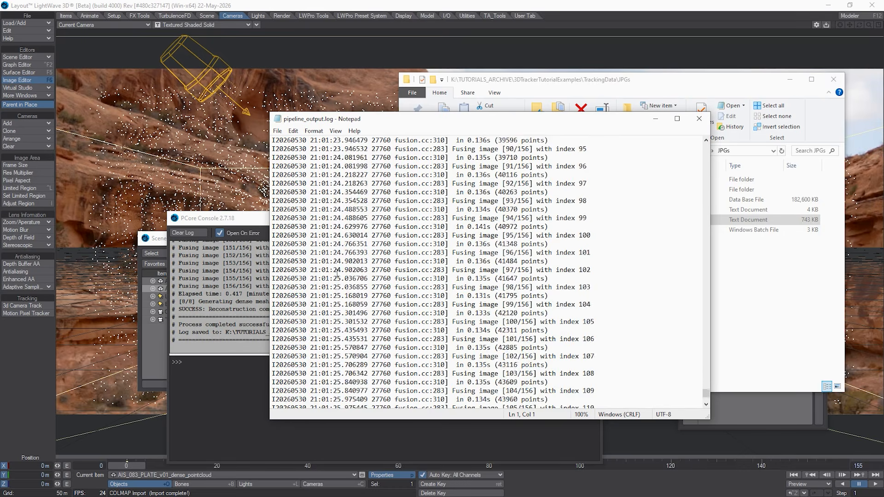
pyautogui.scroll(5, 337, 272)
pyautogui.click(699, 118)
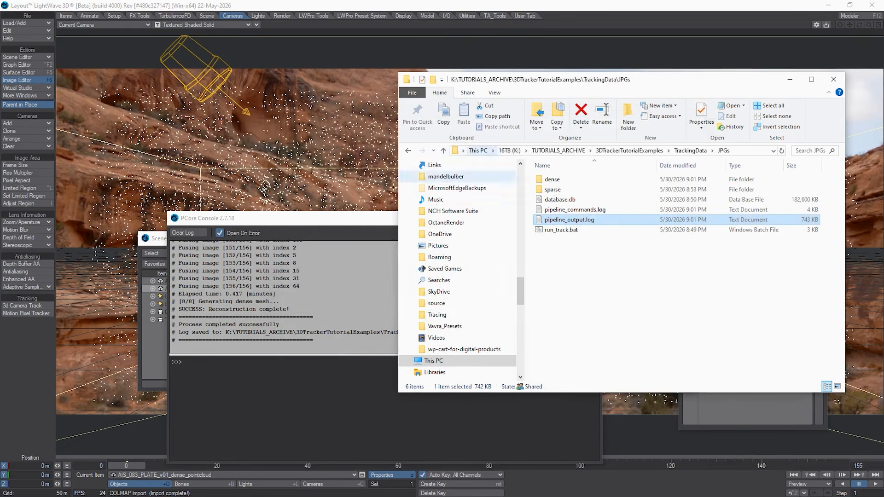
# Step: Clear the folder and console windows off the Scene Editor, and select AIS_083_PLATE_v01_Camera followed by the original Camera to compare their views
pyautogui.moveTo(608, 81); pyautogui.dragTo(883, 138)
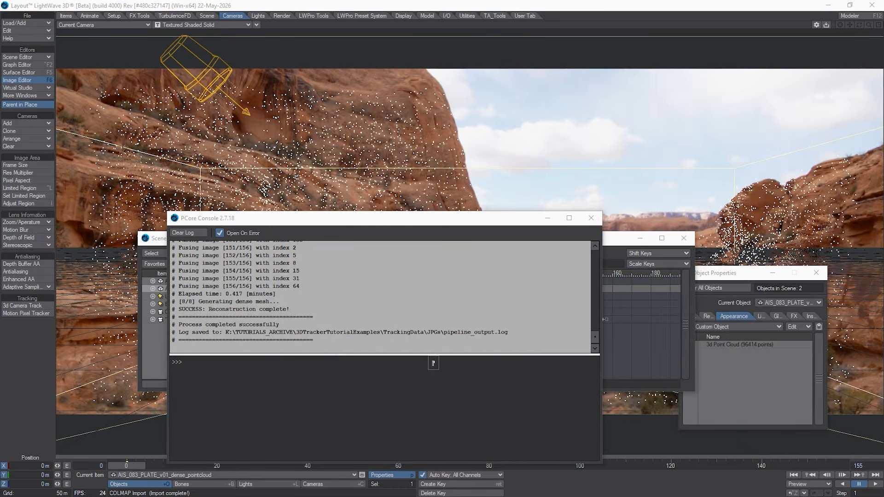
pyautogui.moveTo(339, 211); pyautogui.dragTo(0, 213)
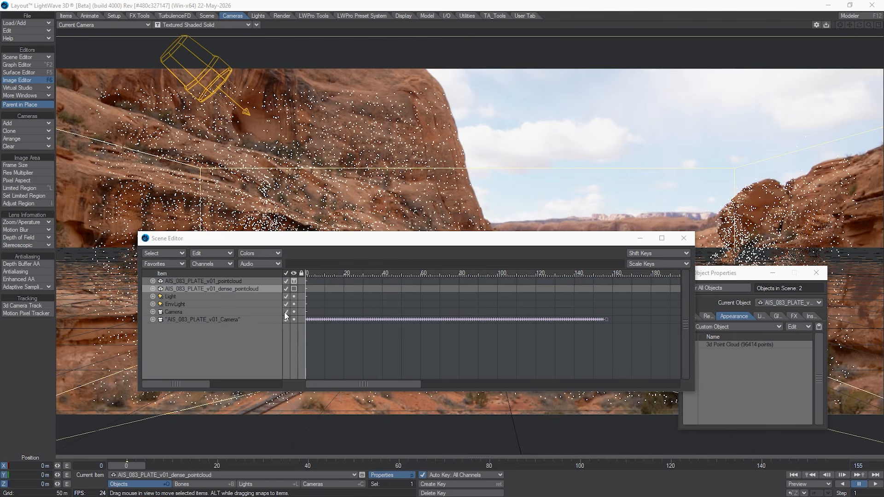
pyautogui.click(198, 320)
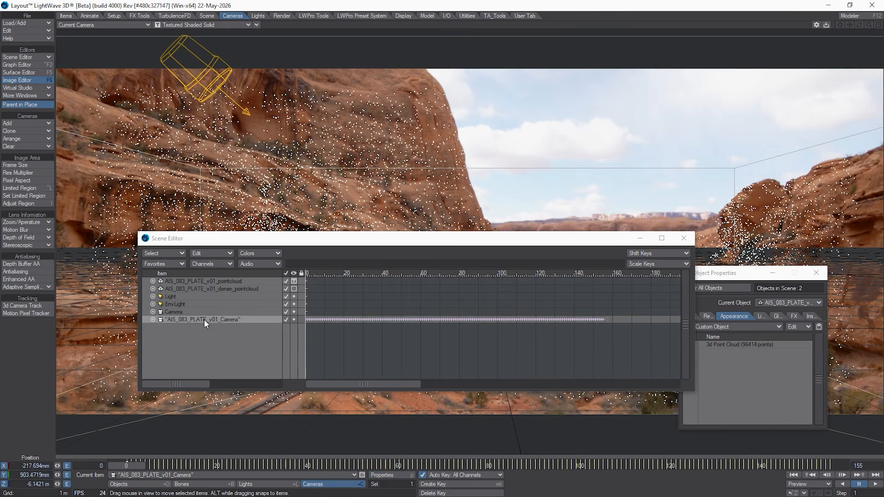
pyautogui.click(177, 312)
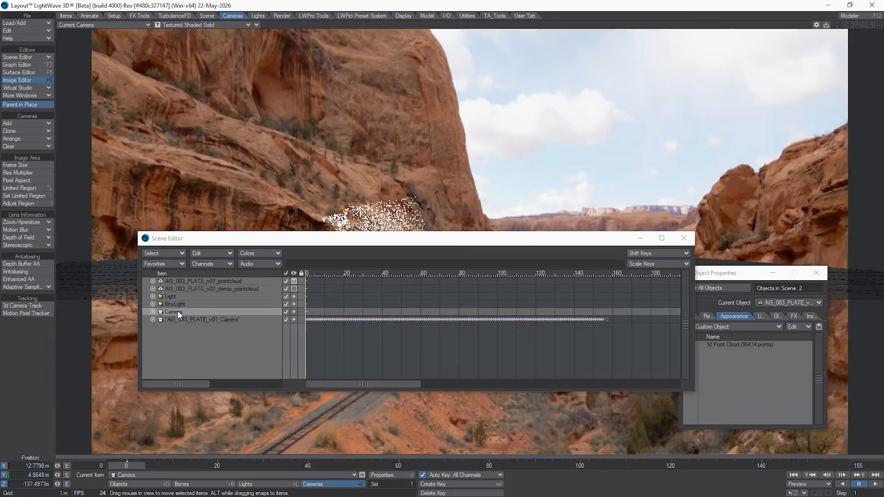
# Step: Switch to the AIS_083_PLATE_v01_Camera view, and give the dense point cloud Distance Attenuation and a Soft Disk point shape
pyautogui.click(220, 320)
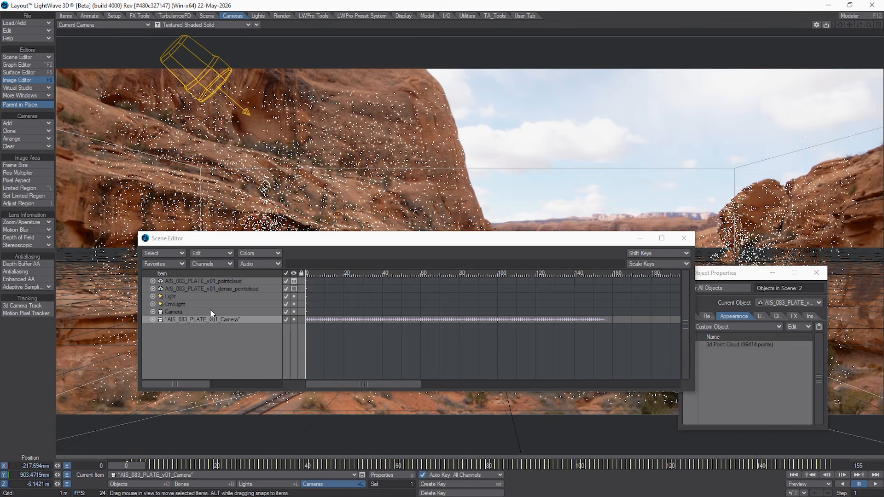
pyautogui.click(227, 282)
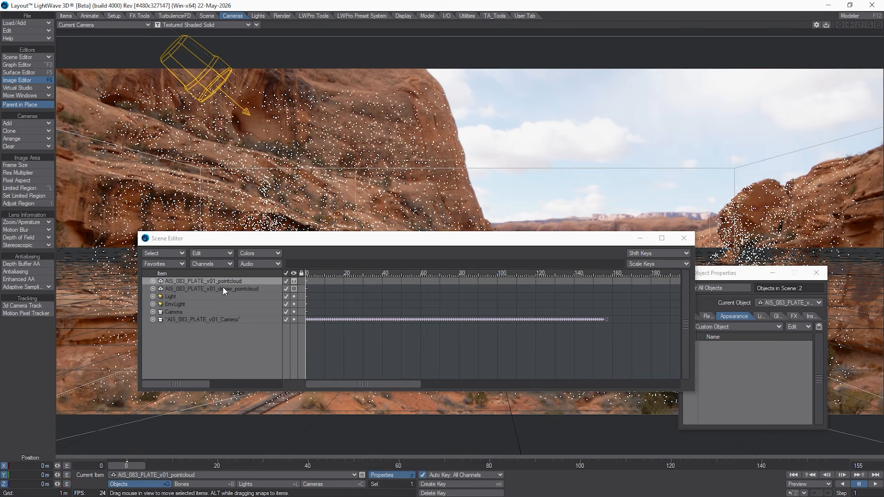
pyautogui.click(248, 290)
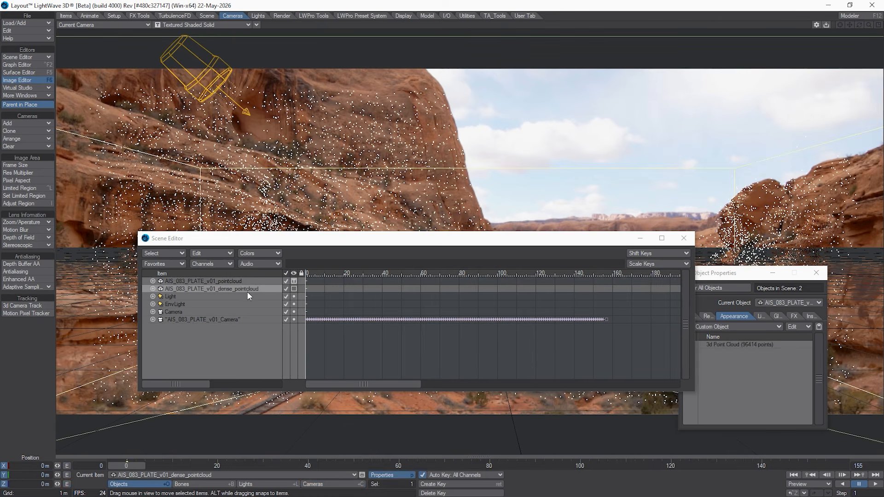
pyautogui.click(739, 345)
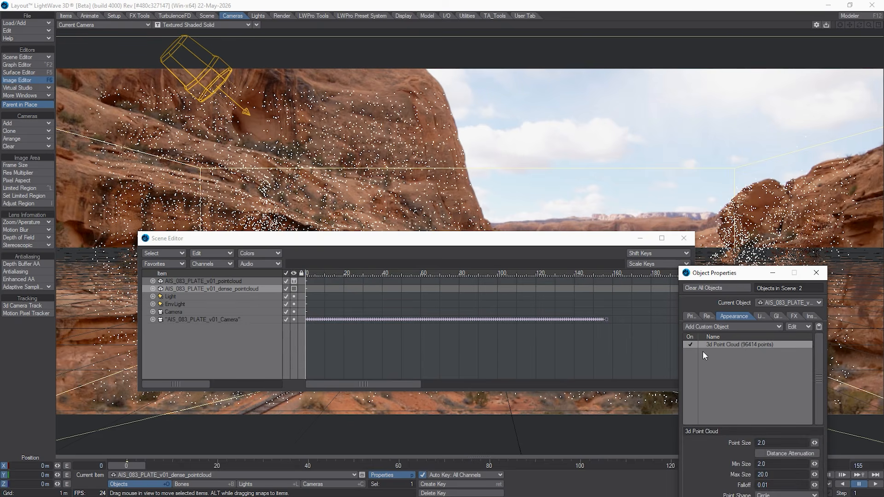
pyautogui.moveTo(747, 276); pyautogui.dragTo(732, 191)
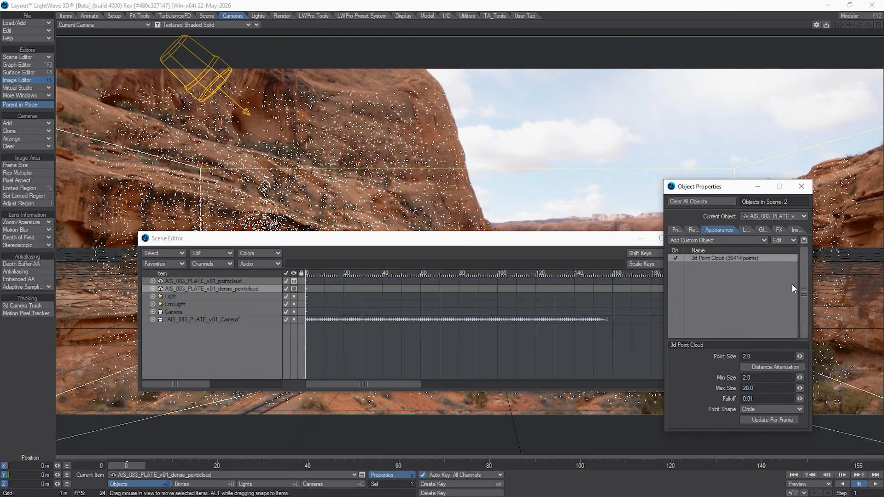
pyautogui.click(756, 367)
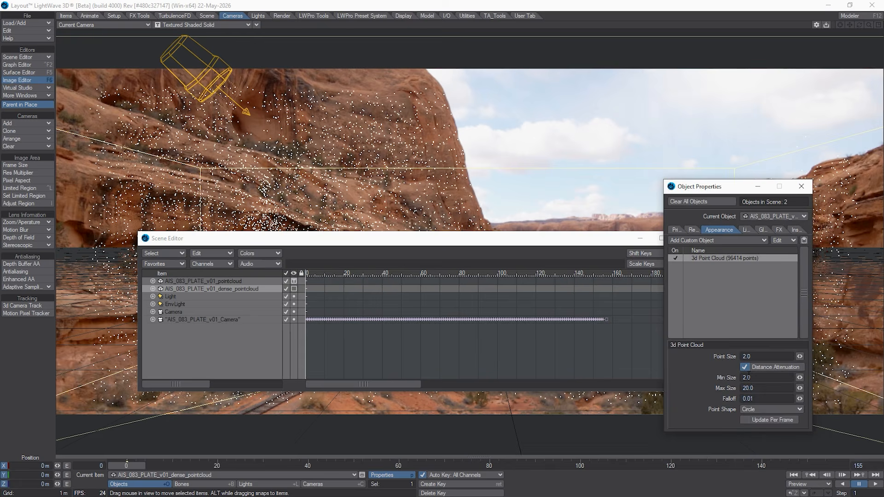
pyautogui.click(759, 408)
pyautogui.click(759, 416)
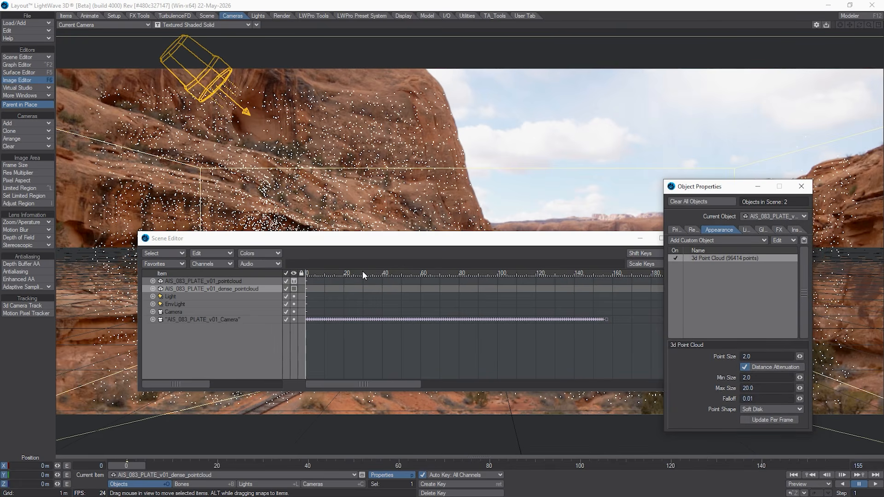
# Step: Select AIS_083_PLATE_v01_Camera, clear the Scene Editor out of the way, and scrub between frames 0 and 77 to check the tracked points
pyautogui.click(219, 320)
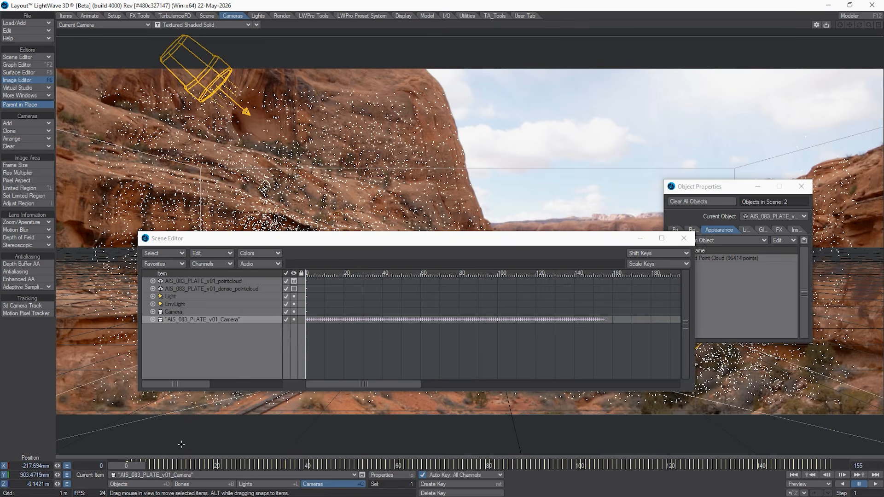
pyautogui.moveTo(167, 463); pyautogui.dragTo(476, 465)
pyautogui.moveTo(506, 239); pyautogui.dragTo(0, 318)
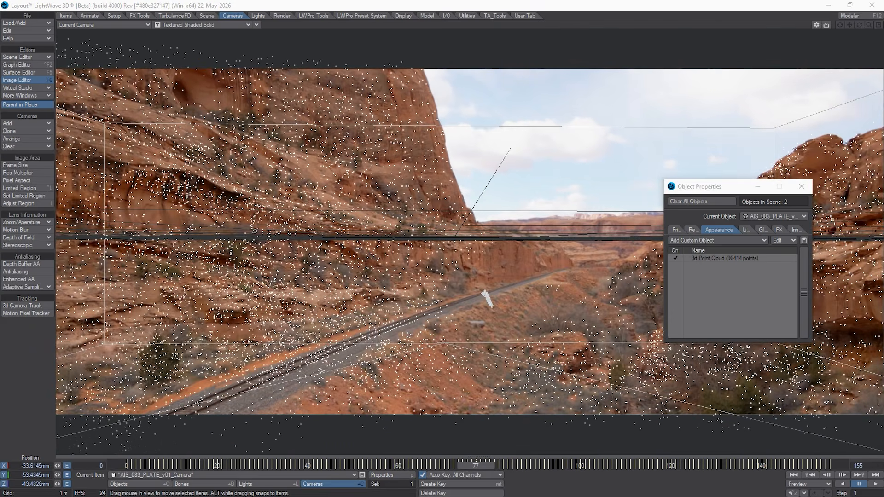
pyautogui.moveTo(475, 466); pyautogui.dragTo(126, 466)
pyautogui.press('Right')
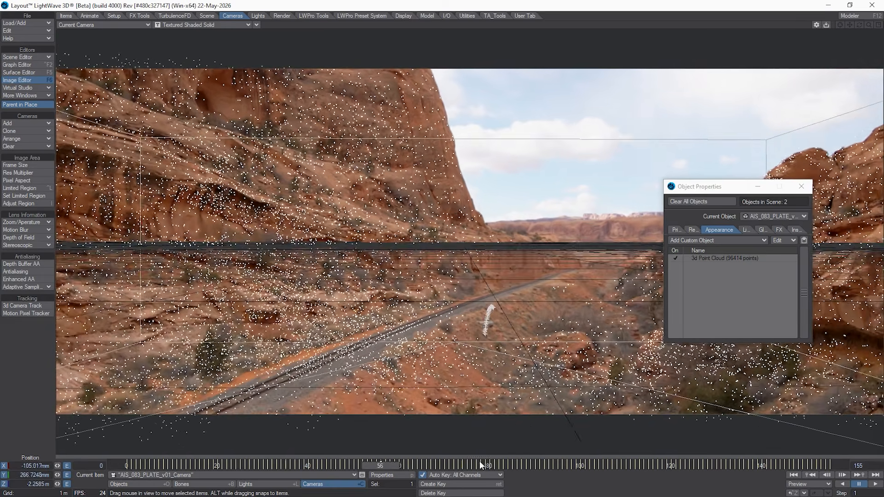
pyautogui.moveTo(479, 462); pyautogui.dragTo(126, 465)
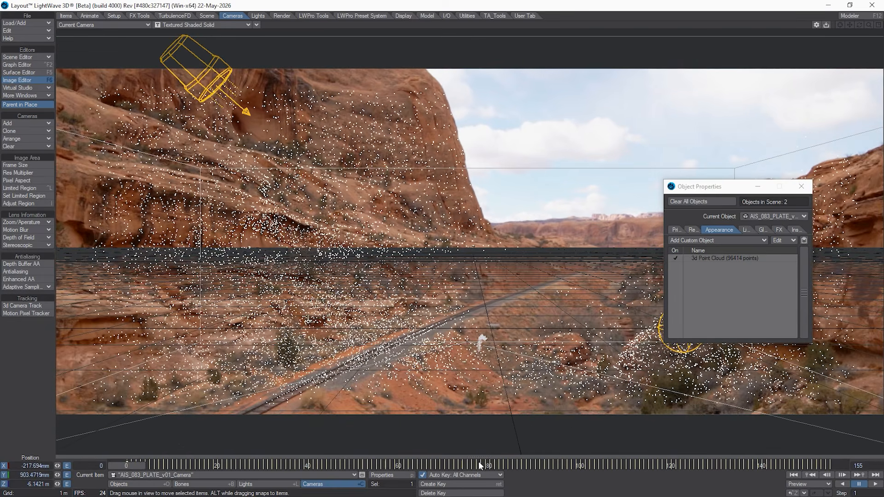
# Step: Make a Camera View preview of frames 0 to 155, play it with Object Properties clear of the shot, and end the preview
pyautogui.click(823, 487)
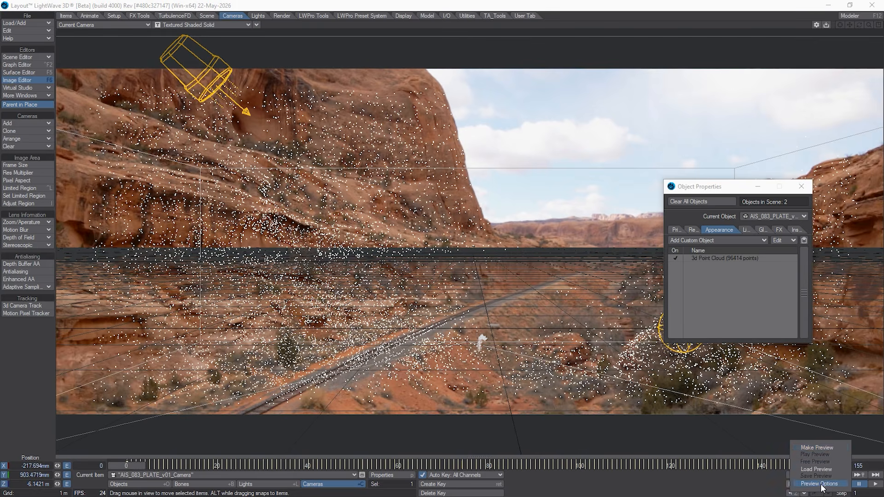
pyautogui.click(831, 449)
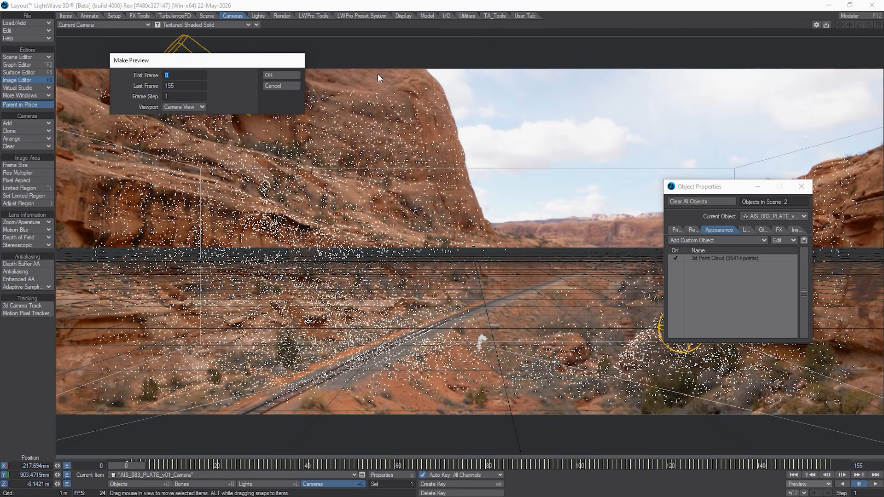
pyautogui.click(284, 75)
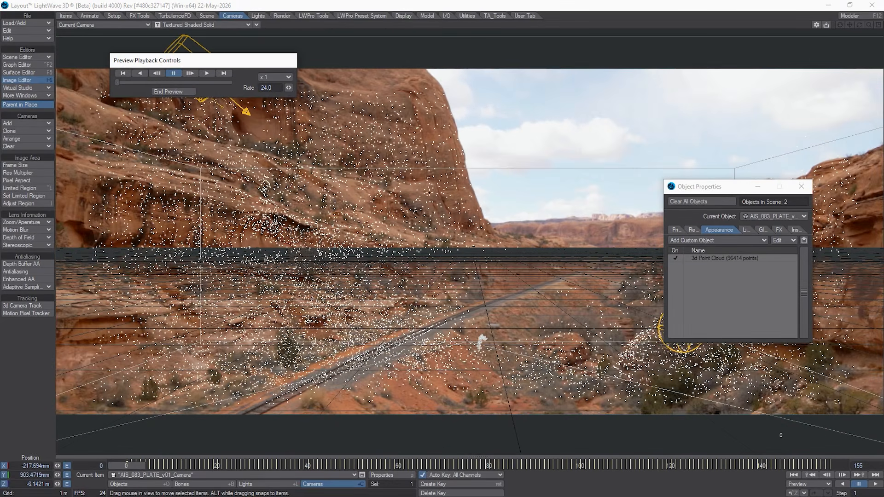
pyautogui.click(207, 74)
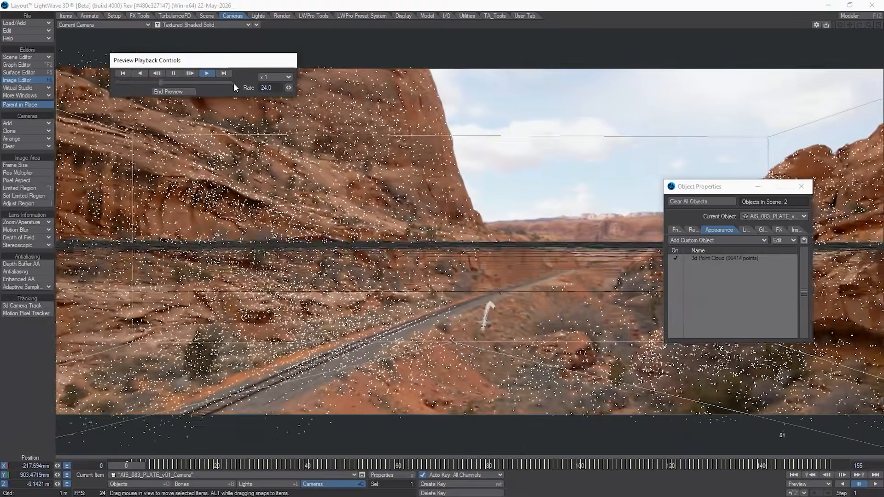
pyautogui.moveTo(704, 186); pyautogui.dragTo(714, 63)
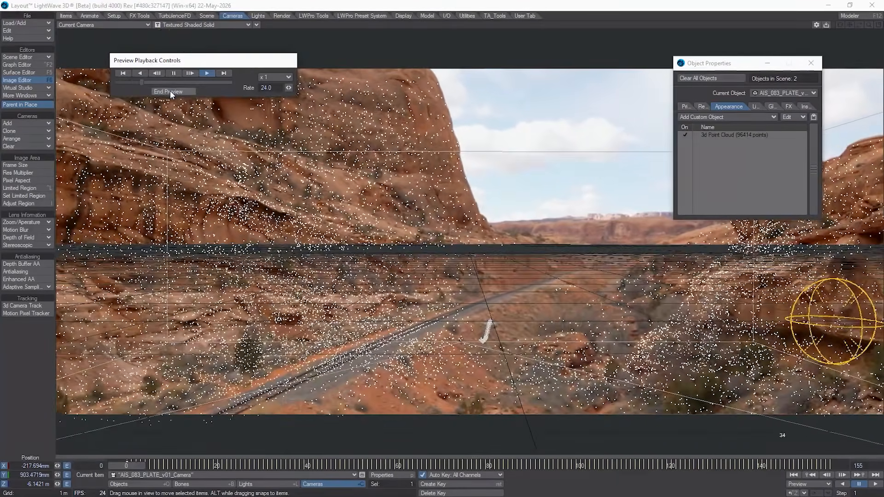
pyautogui.click(170, 91)
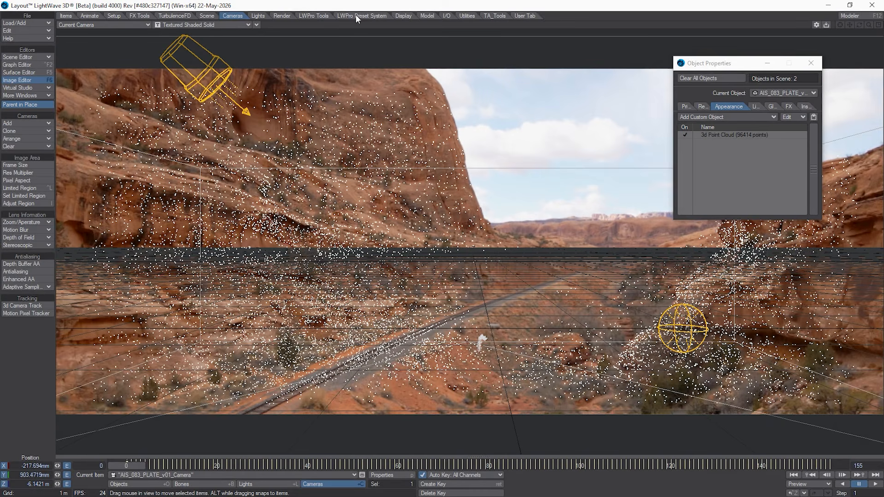
# Step: Start a new Cube object with a width of 5 m, a height of 10 m and a depth of 5 m
pyautogui.click(430, 16)
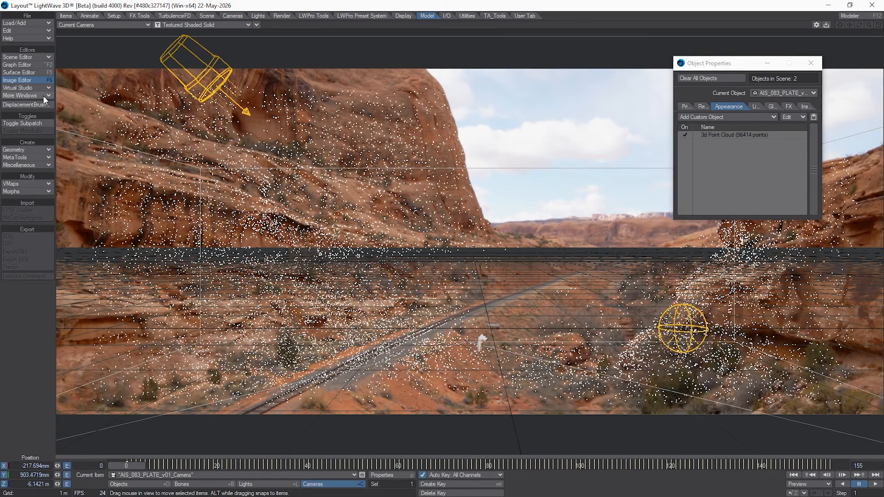
pyautogui.click(34, 145)
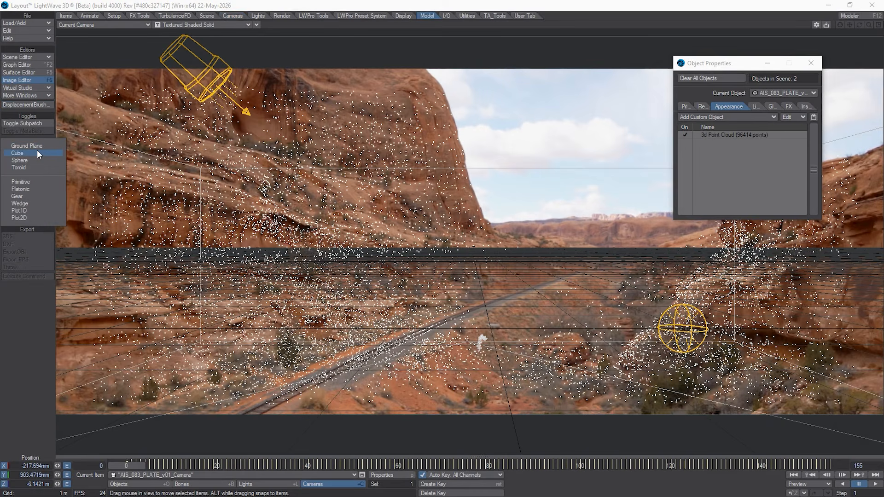
pyautogui.click(37, 152)
pyautogui.click(414, 203)
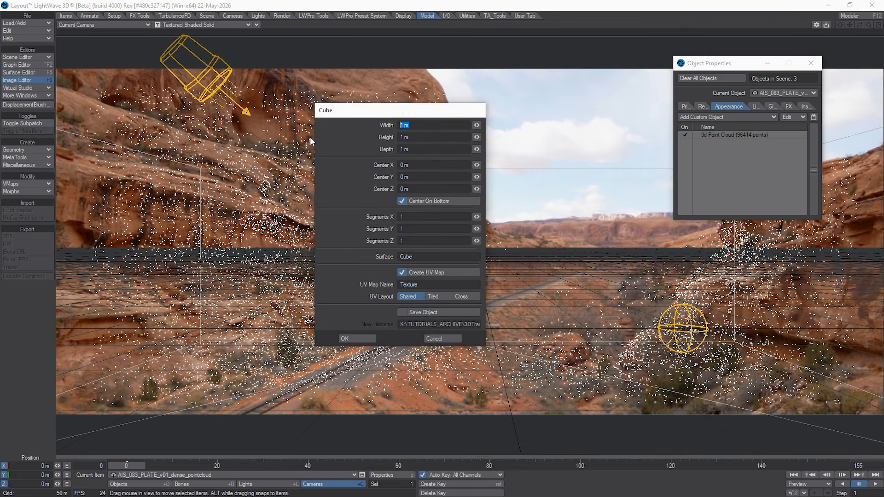
pyautogui.write('5')
pyautogui.press('Tab')
pyautogui.write('10')
pyautogui.press('Tab')
pyautogui.write('5')
pyautogui.press('Tab')
# Step: Create the cube with Save Object enabled, the UV map named Cube and the surface named CubeTall
pyautogui.click(406, 311)
pyautogui.doubleClick(428, 285)
pyautogui.press('BackSpace')
pyautogui.write('Cube')
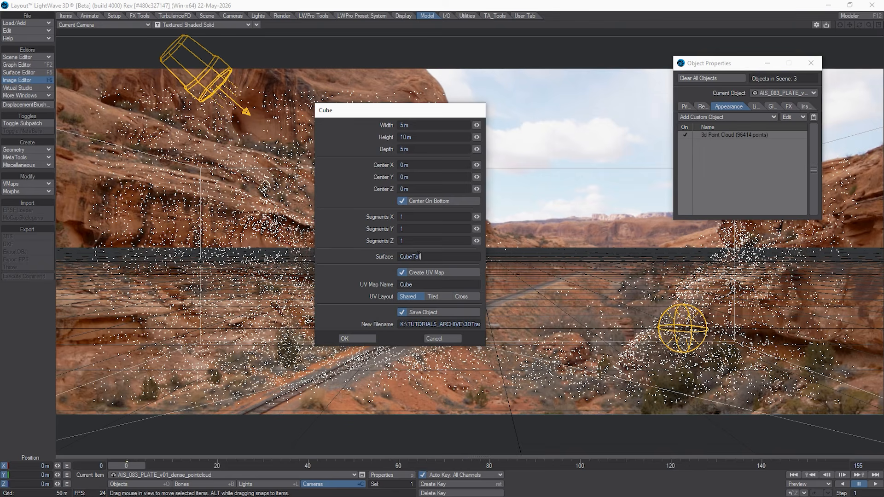
pyautogui.click(349, 338)
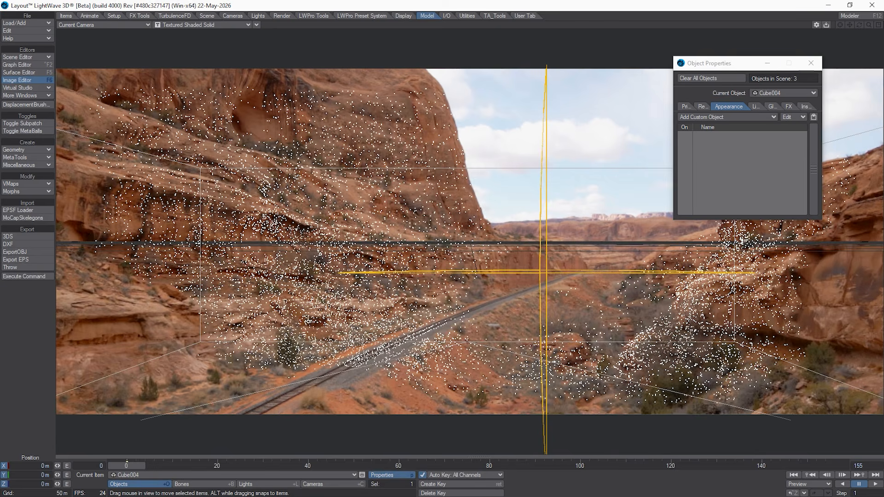
# Step: Bring back the Scene Editor, narrow its window, select Cube004, and park the editor clear of the central view
pyautogui.moveTo(0, 294); pyautogui.dragTo(300, 279)
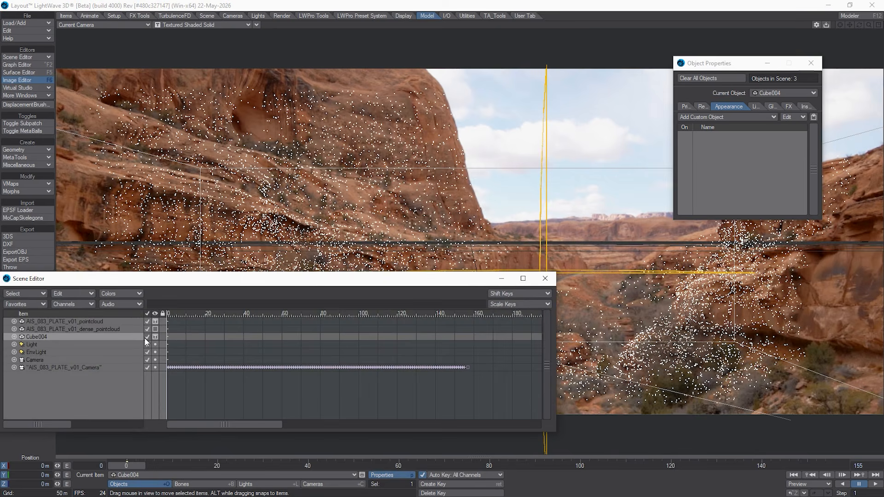
pyautogui.click(59, 368)
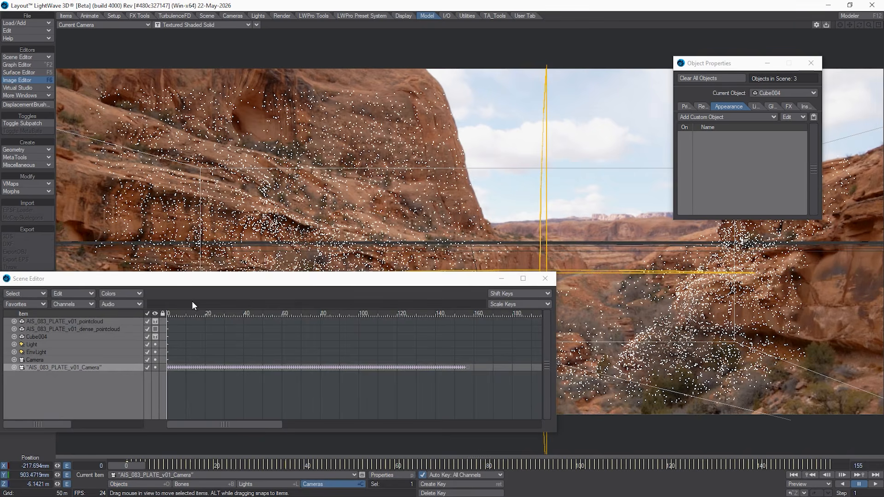
pyautogui.moveTo(193, 284); pyautogui.dragTo(277, 228)
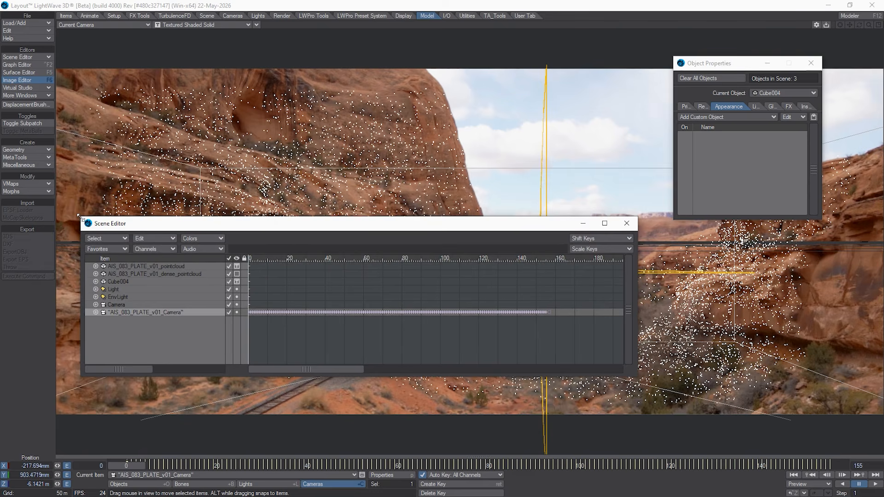
pyautogui.moveTo(78, 216); pyautogui.dragTo(256, 206)
pyautogui.moveTo(367, 217); pyautogui.dragTo(389, 248)
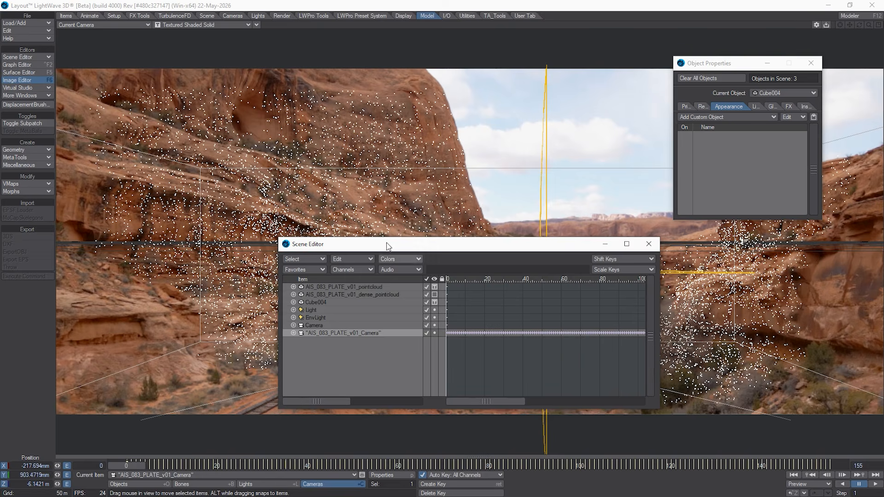
pyautogui.click(334, 303)
pyautogui.moveTo(373, 245); pyautogui.dragTo(752, 278)
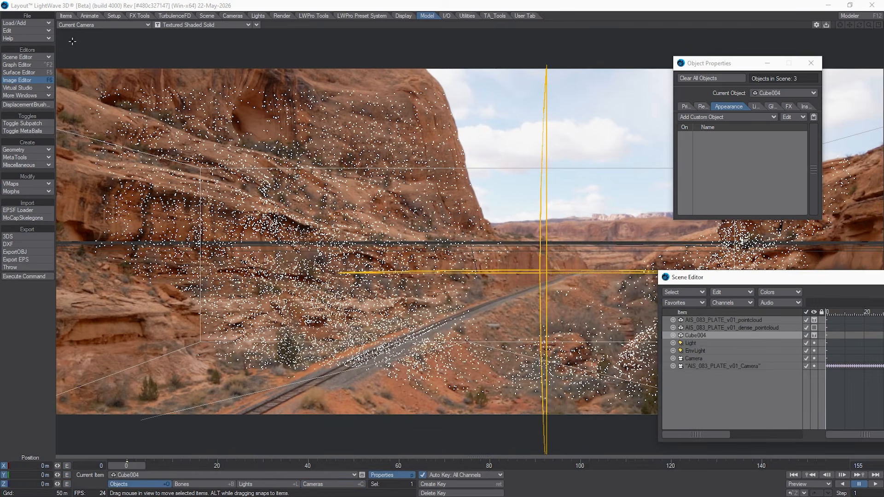
# Step: Switch to a Perspective view centered on Cube004 and scale the cube uniformly to about 0.376
pyautogui.click(99, 26)
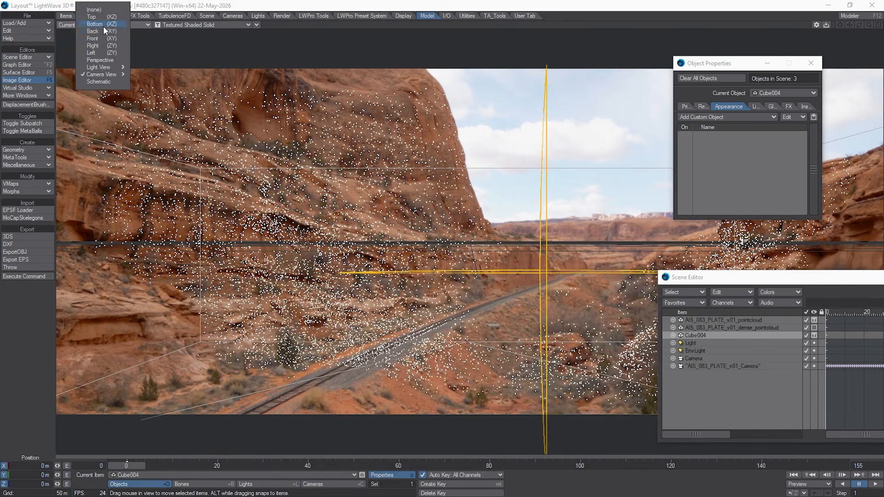
pyautogui.click(106, 61)
pyautogui.click(840, 25)
pyautogui.moveTo(866, 24)
pyautogui.mouseDown()
pyautogui.moveTo(859, 29)
pyautogui.moveTo(871, 30)
pyautogui.mouseUp()
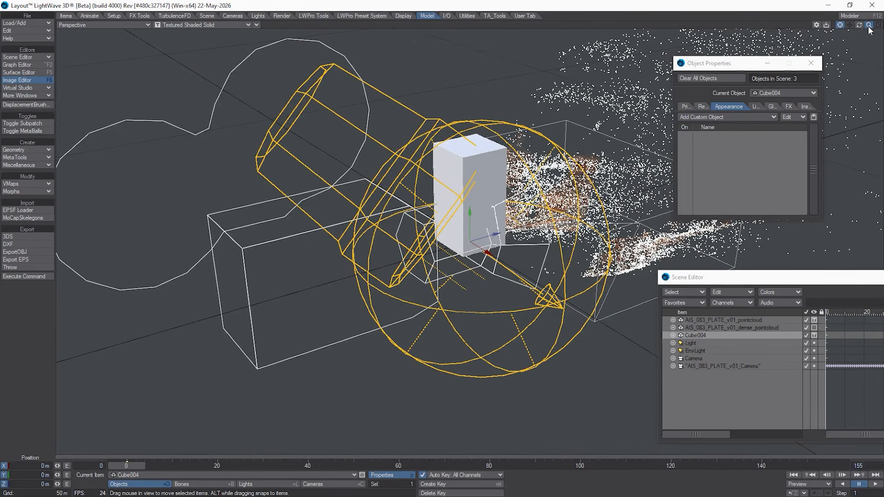
pyautogui.moveTo(860, 26)
pyautogui.mouseDown()
pyautogui.moveTo(873, 21)
pyautogui.moveTo(863, 29)
pyautogui.mouseUp()
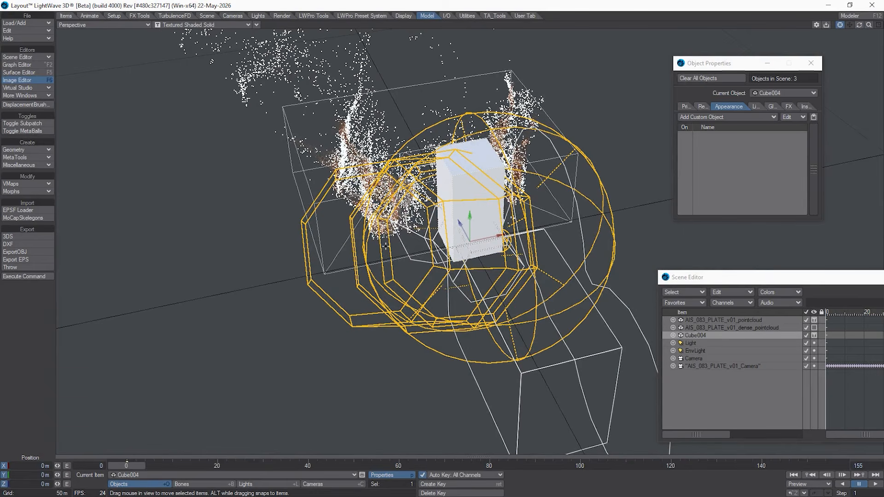
pyautogui.hotkey('shift', 'h')
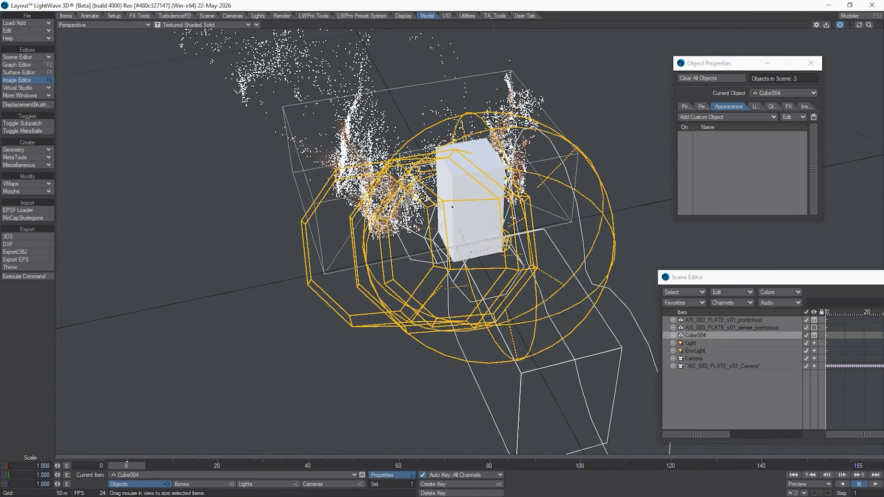
pyautogui.moveTo(467, 246); pyautogui.dragTo(465, 246)
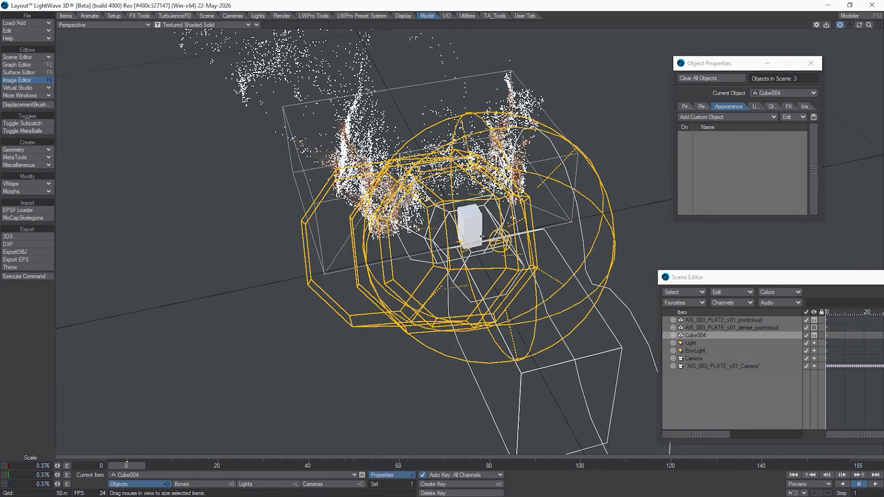
# Step: Move Cube004 into the point cloud area, to about 13.94 m in Z and about -2.67 m in Y
pyautogui.press('t')
pyautogui.moveTo(449, 227)
pyautogui.mouseDown()
pyautogui.moveTo(450, 203)
pyautogui.moveTo(450, 214)
pyautogui.mouseUp()
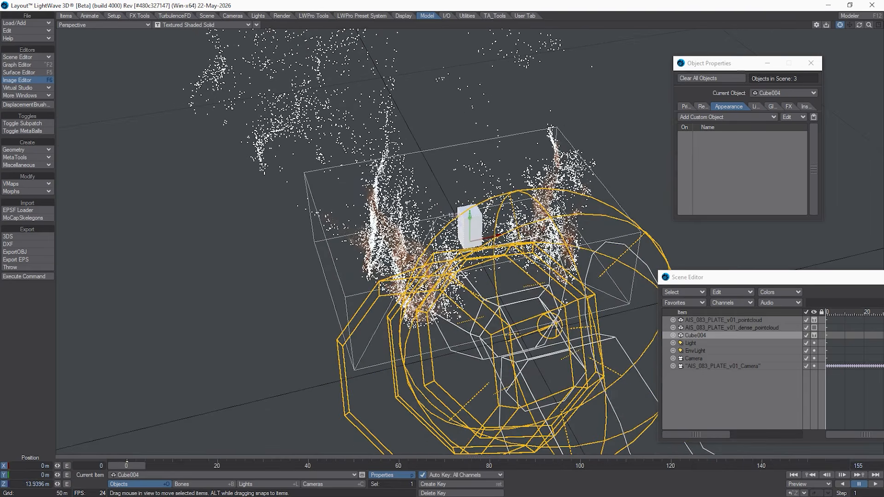
pyautogui.moveTo(869, 26)
pyautogui.mouseDown()
pyautogui.moveTo(798, 26)
pyautogui.moveTo(870, 25)
pyautogui.moveTo(833, 38)
pyautogui.moveTo(873, 28)
pyautogui.mouseUp()
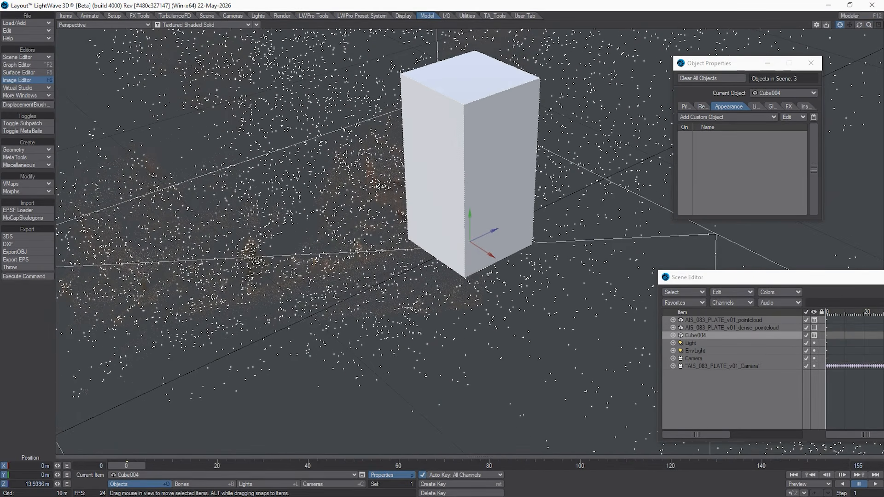
pyautogui.moveTo(457, 215); pyautogui.dragTo(452, 267)
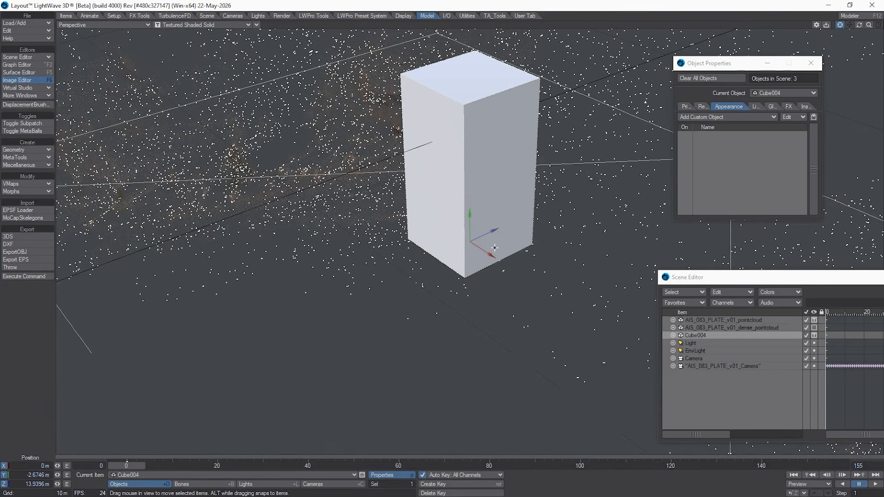
# Step: Move Cube004 to about -4.79 m in X and view the scene through AIS_083_PLATE_v01_Camera
pyautogui.scroll(3, 491, 239)
pyautogui.moveTo(504, 262); pyautogui.dragTo(271, 207)
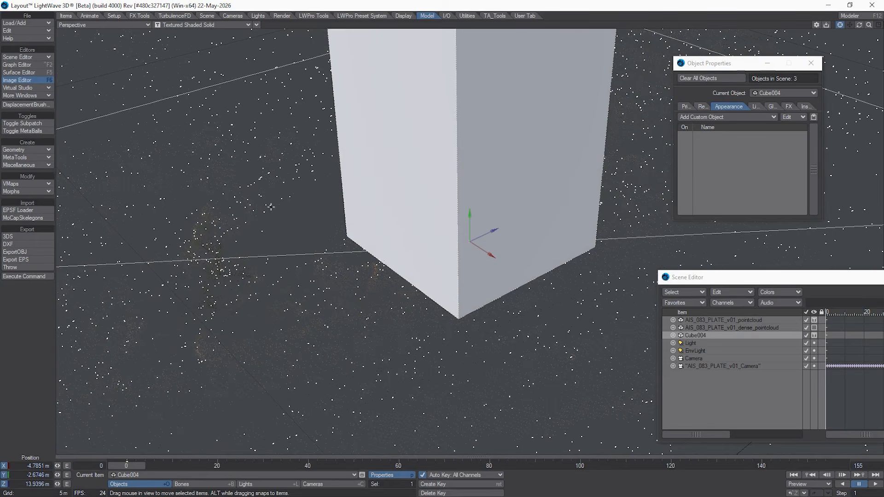
pyautogui.click(132, 26)
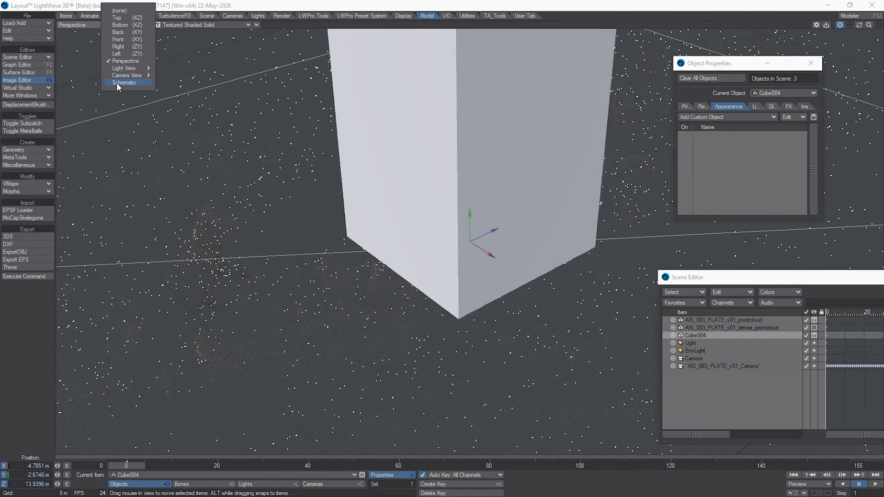
pyautogui.moveTo(144, 78)
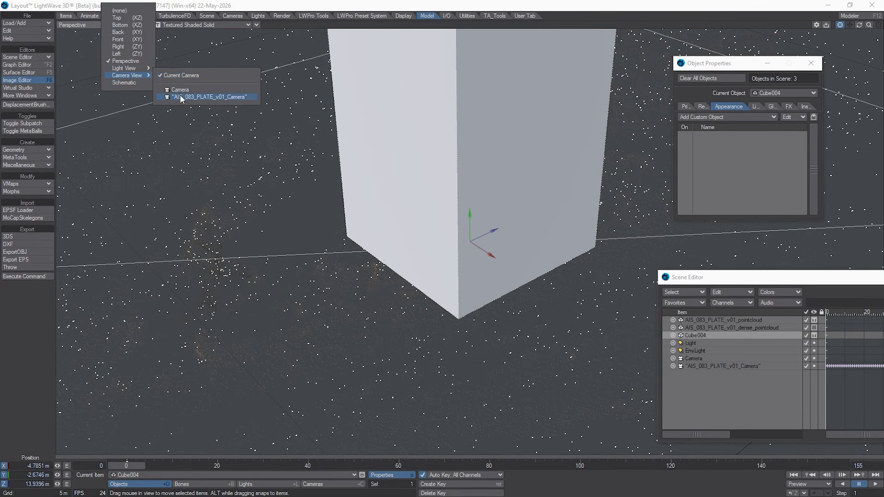
pyautogui.click(184, 96)
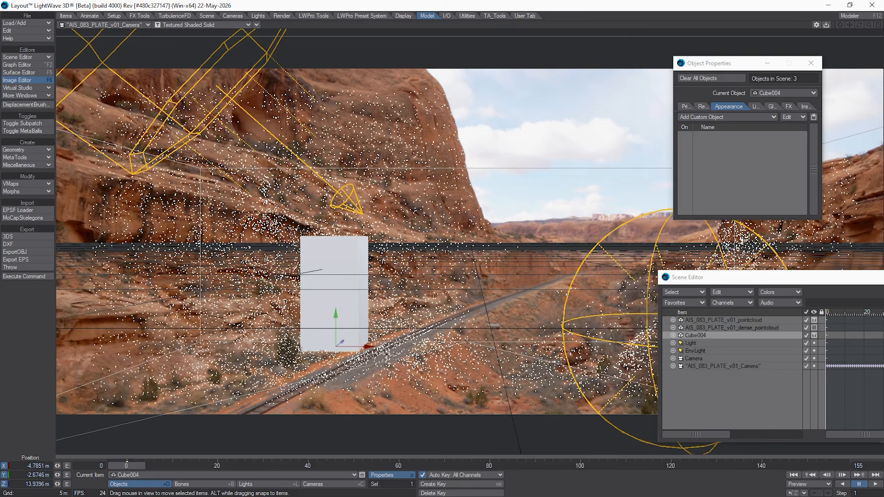
# Step: Rotate Cube004 to a heading of 18.60° and check it against the plate around frame 125, returning to frame 0
pyautogui.press('y')
pyautogui.moveTo(291, 343); pyautogui.dragTo(308, 343)
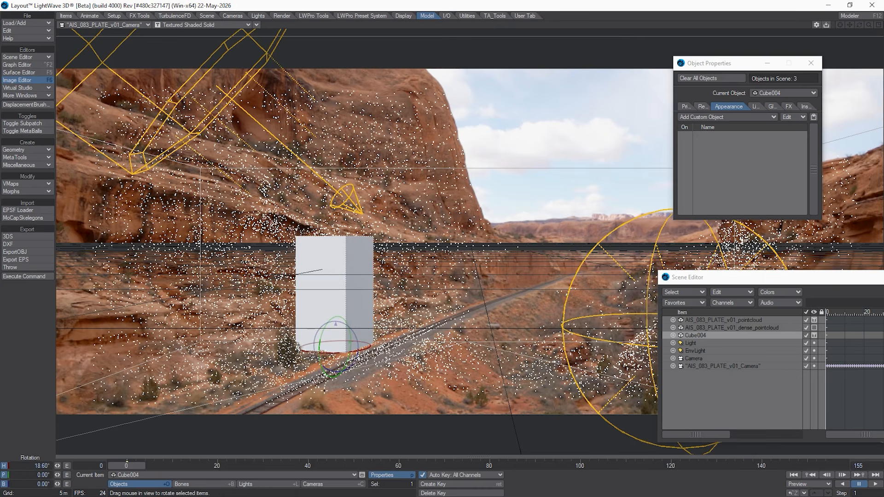
pyautogui.moveTo(126, 464)
pyautogui.mouseDown()
pyautogui.moveTo(147, 464)
pyautogui.moveTo(135, 465)
pyautogui.mouseUp()
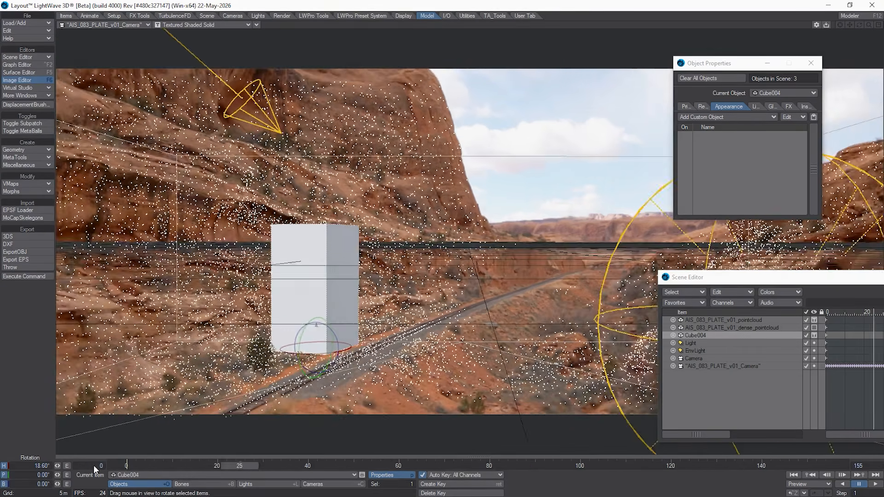
pyautogui.click(126, 464)
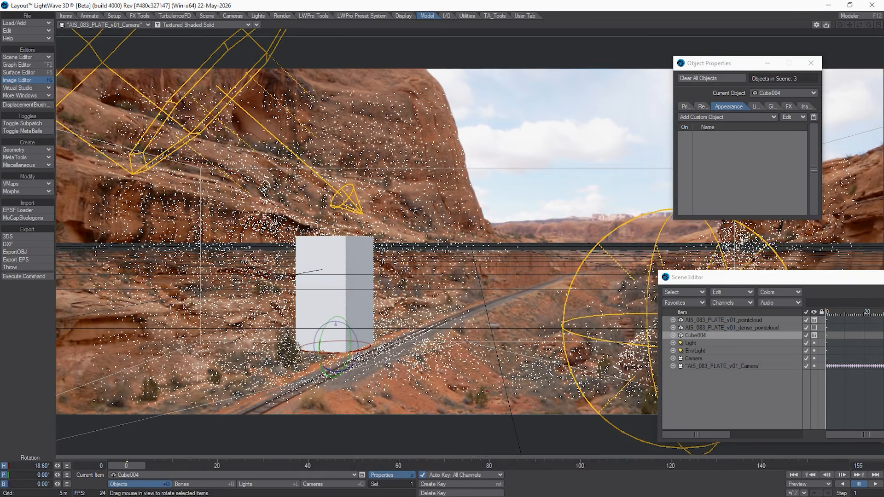
# Step: Scale Cube004 down and move it beside the railway track, to about -4.34 m X, -2.82 m Y and 13.54 m Z
pyautogui.hotkey('shift', 'h')
pyautogui.moveTo(393, 357)
pyautogui.mouseDown()
pyautogui.moveTo(350, 356)
pyautogui.moveTo(392, 357)
pyautogui.moveTo(377, 349)
pyautogui.moveTo(399, 349)
pyautogui.moveTo(370, 350)
pyautogui.moveTo(445, 324)
pyautogui.moveTo(352, 340)
pyautogui.moveTo(380, 350)
pyautogui.mouseUp()
pyautogui.press('t')
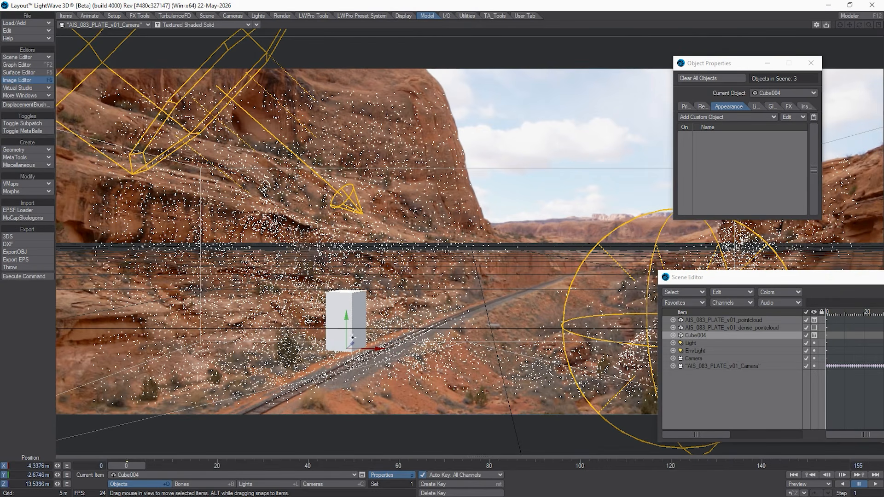
pyautogui.moveTo(338, 311); pyautogui.dragTo(338, 316, button='right')
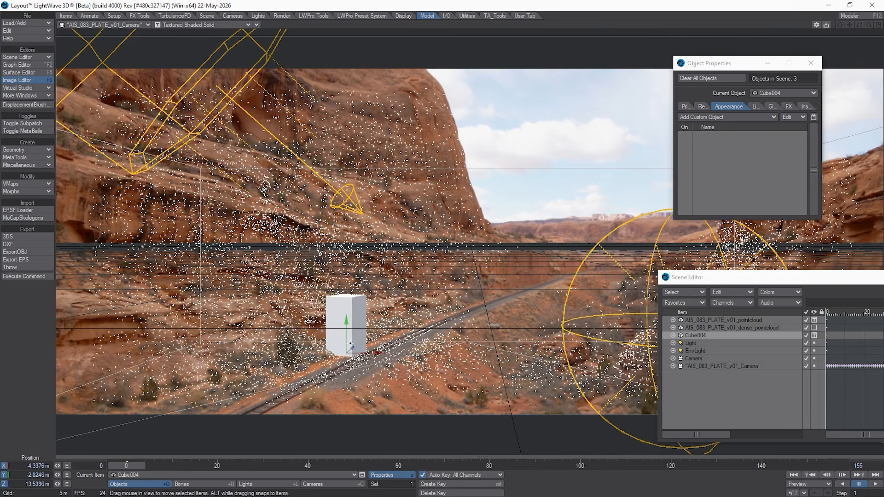
# Step: Fine-tune Cube004 on the ground with heading 21.10°, pitch -2.00° and a Y position of about -2.85 m
pyautogui.press('y')
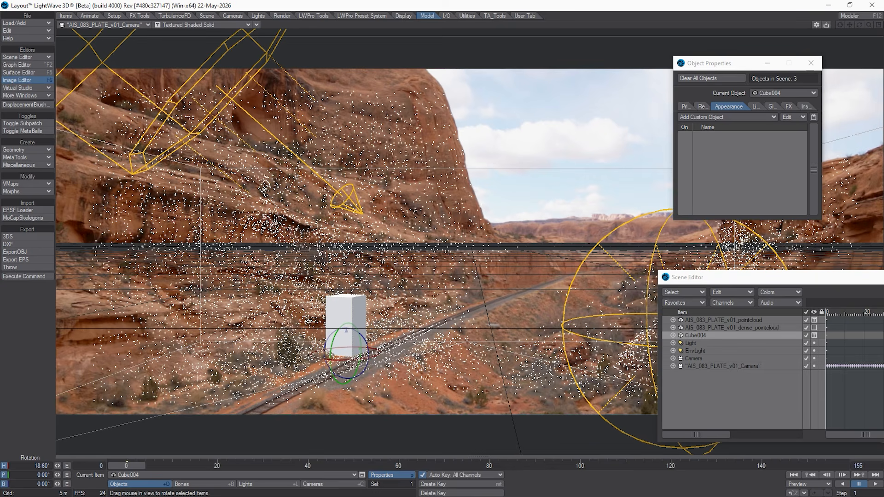
pyautogui.moveTo(311, 355); pyautogui.dragTo(319, 355)
pyautogui.hotkey('shift', 'b')
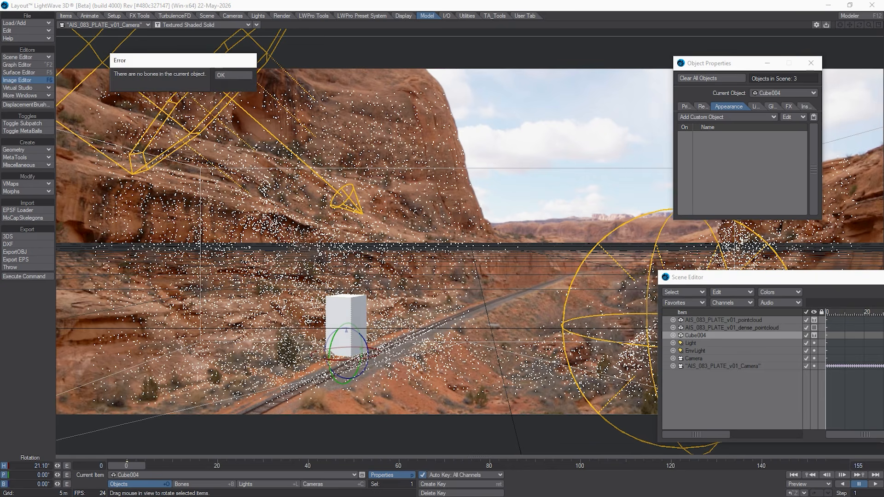
pyautogui.click(232, 75)
pyautogui.press('t')
pyautogui.moveTo(356, 340); pyautogui.dragTo(357, 307)
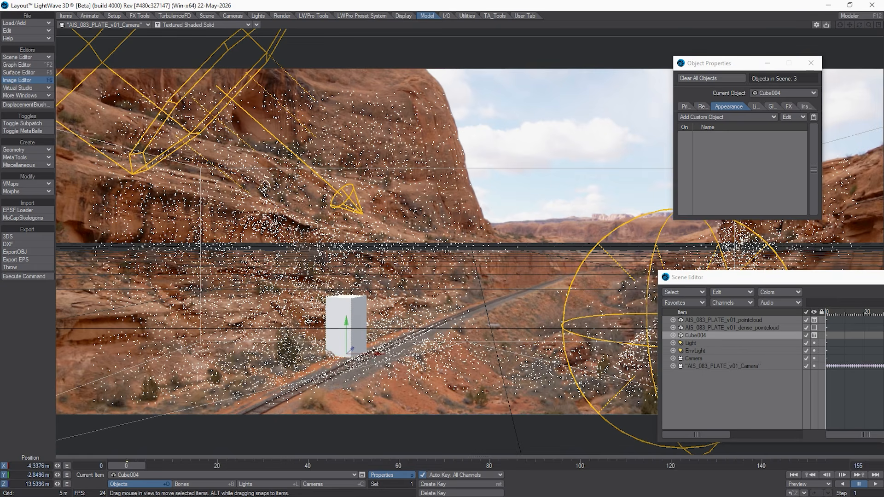
pyautogui.press('y')
pyautogui.moveTo(330, 347); pyautogui.dragTo(334, 343)
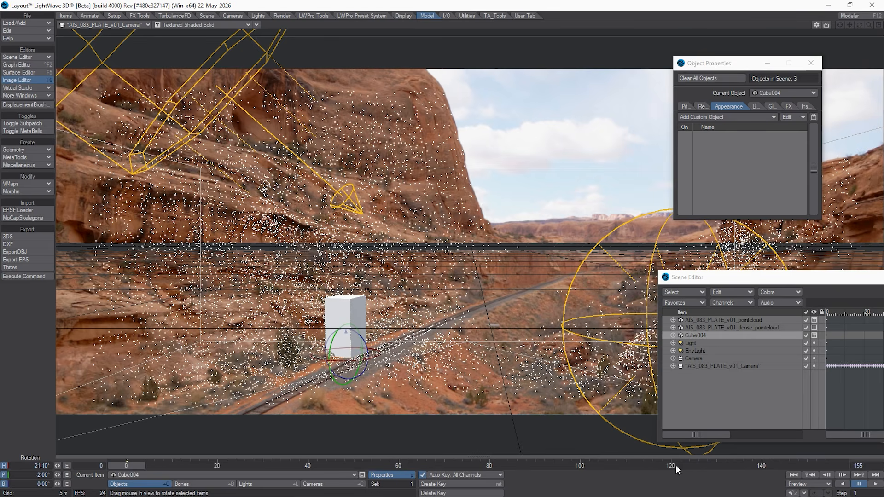
# Step: Make a Camera View preview of frames 0 to 155 with a frame step of 1
pyautogui.click(809, 484)
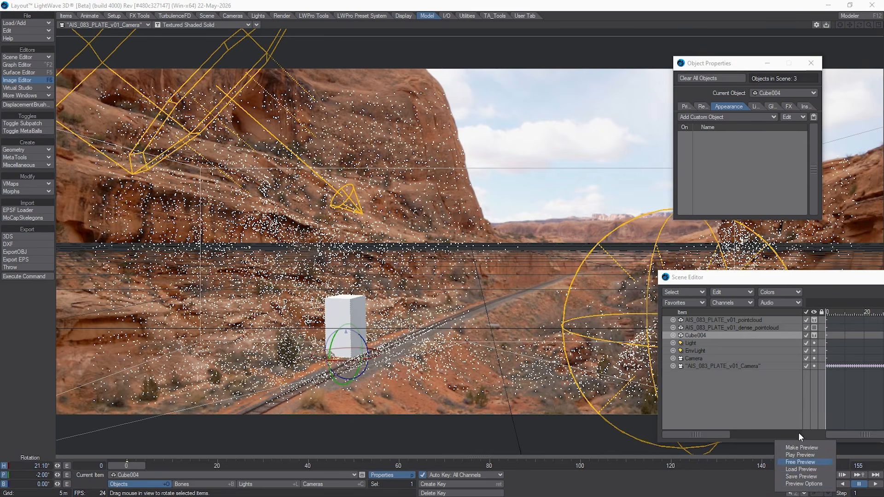
pyautogui.click(798, 448)
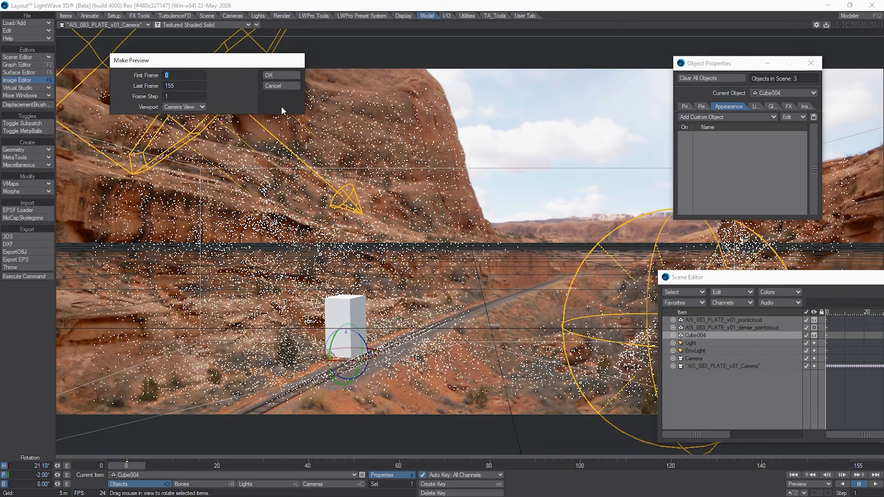
pyautogui.click(280, 76)
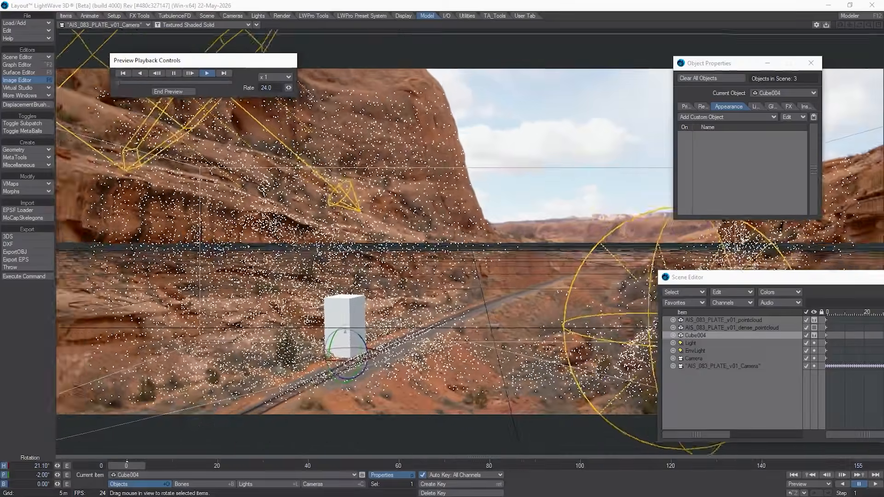
# Step: Watch how the cube sticks to the plate in the preview, shifting the Scene Editor out of the way, and end the preview
pyautogui.moveTo(722, 281); pyautogui.dragTo(554, 289)
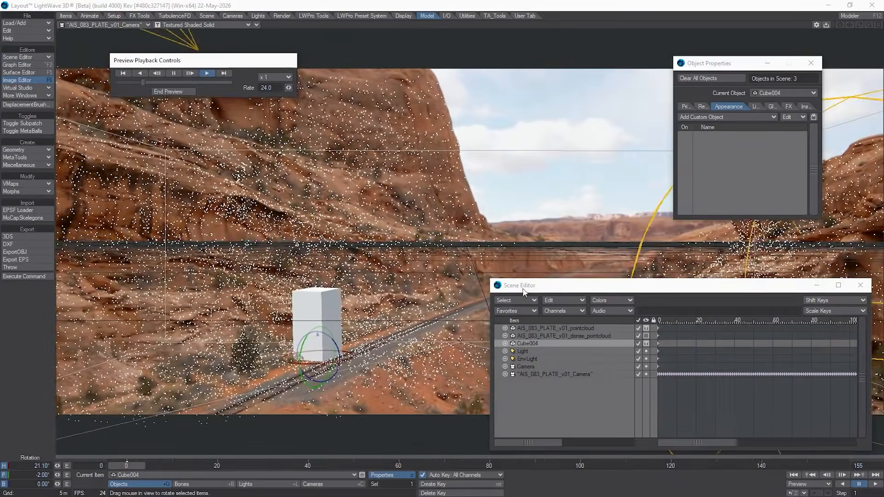
pyautogui.moveTo(517, 292); pyautogui.dragTo(533, 289)
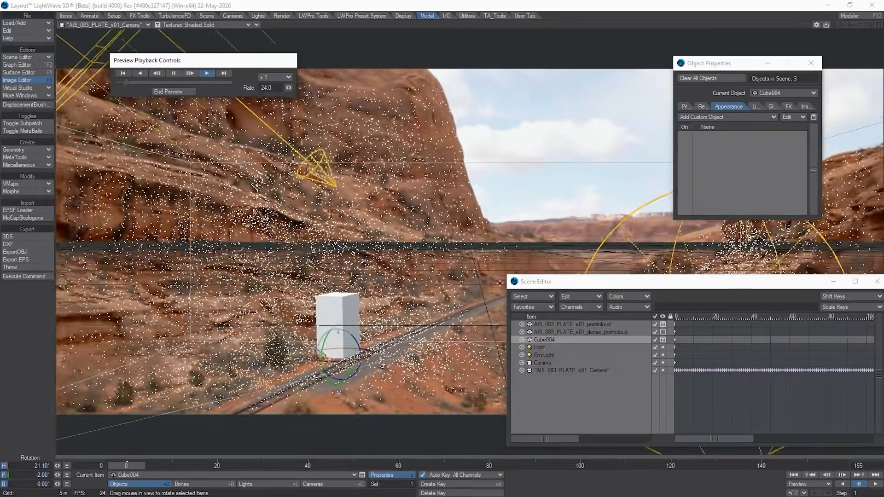
pyautogui.moveTo(599, 282); pyautogui.dragTo(729, 282)
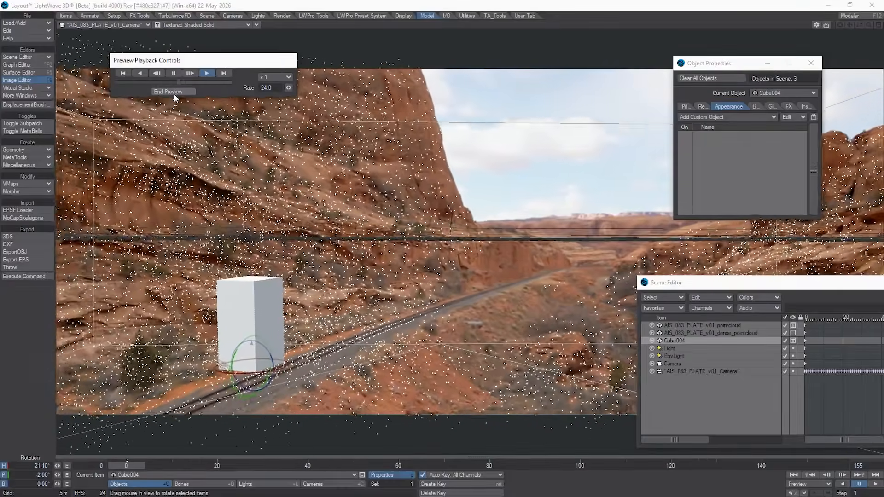
pyautogui.moveTo(660, 284); pyautogui.dragTo(654, 316)
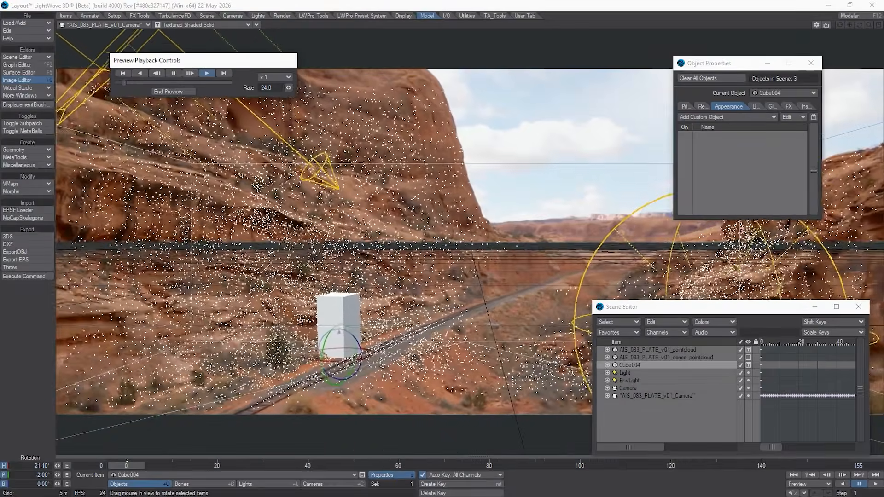
pyautogui.click(170, 91)
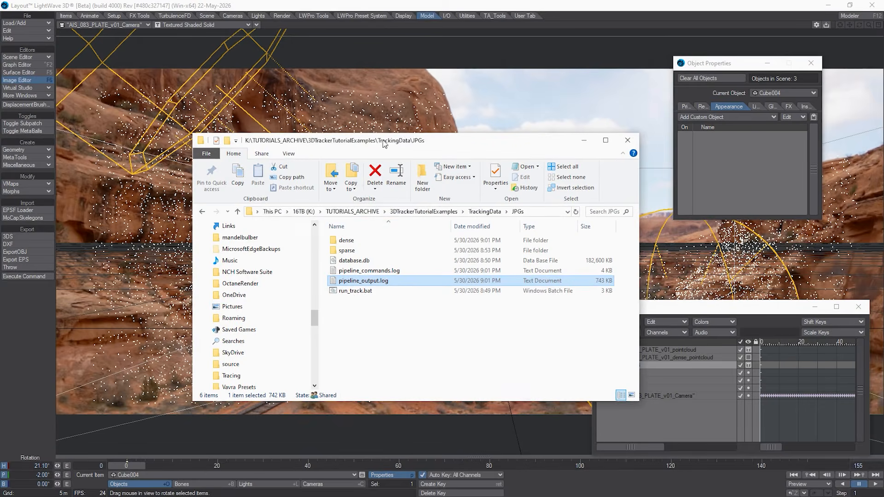
# Step: In File Explorer, look through the images and sparse subfolders of the JPGs tracking data's dense folder
pyautogui.click(385, 235)
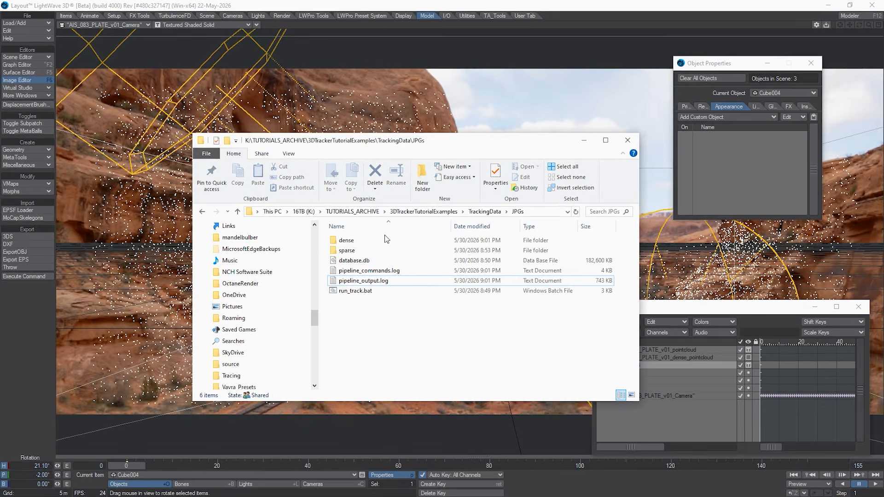
pyautogui.click(385, 241)
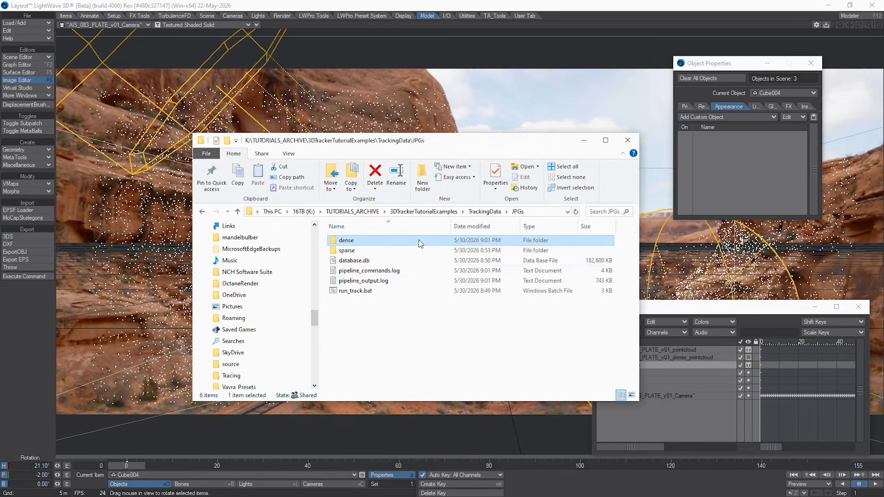
pyautogui.doubleClick(373, 240)
pyautogui.click(370, 244)
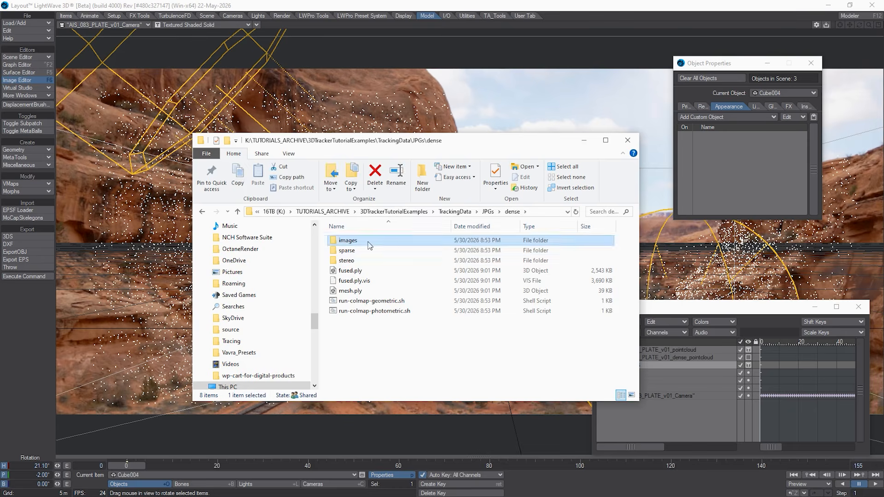
pyautogui.doubleClick(370, 245)
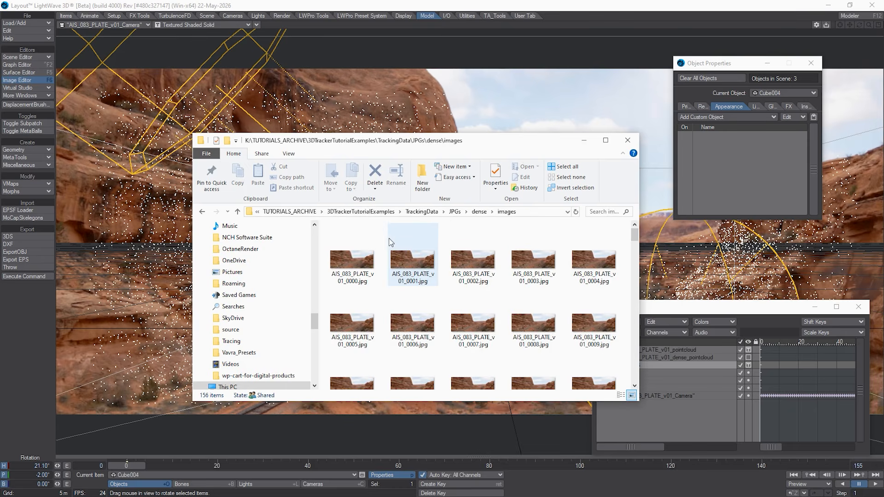
pyautogui.click(481, 214)
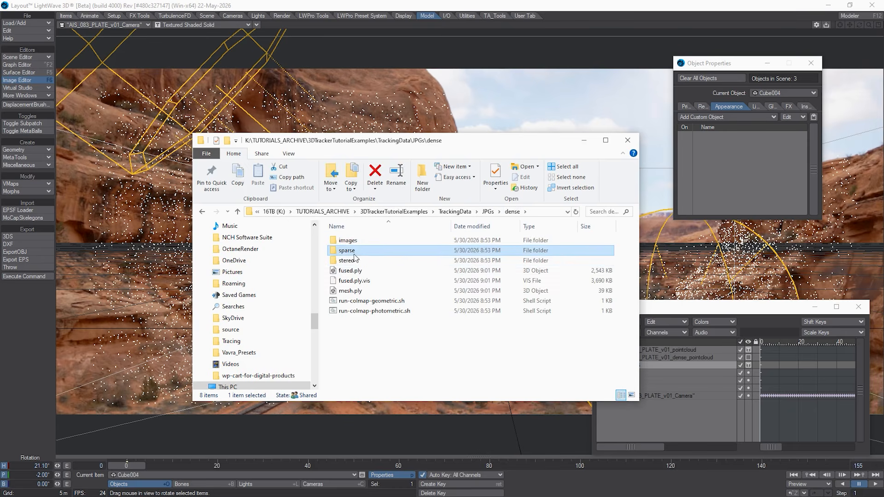
pyautogui.doubleClick(409, 250)
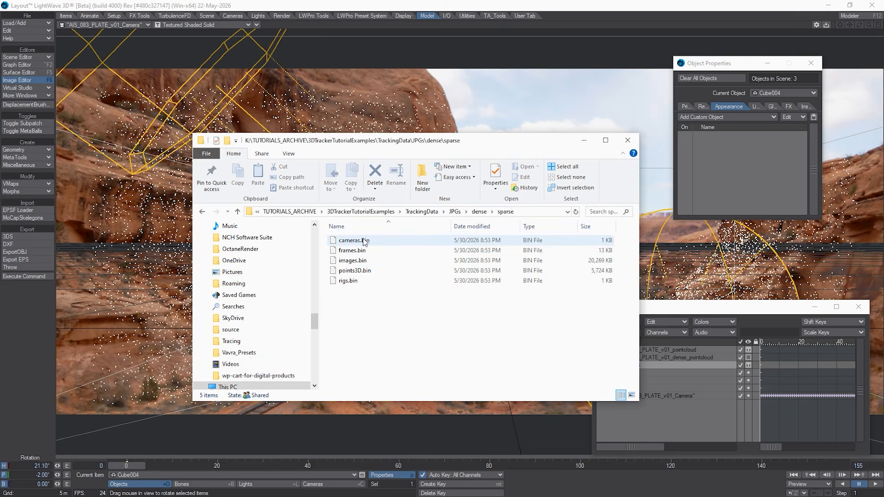
pyautogui.click(479, 212)
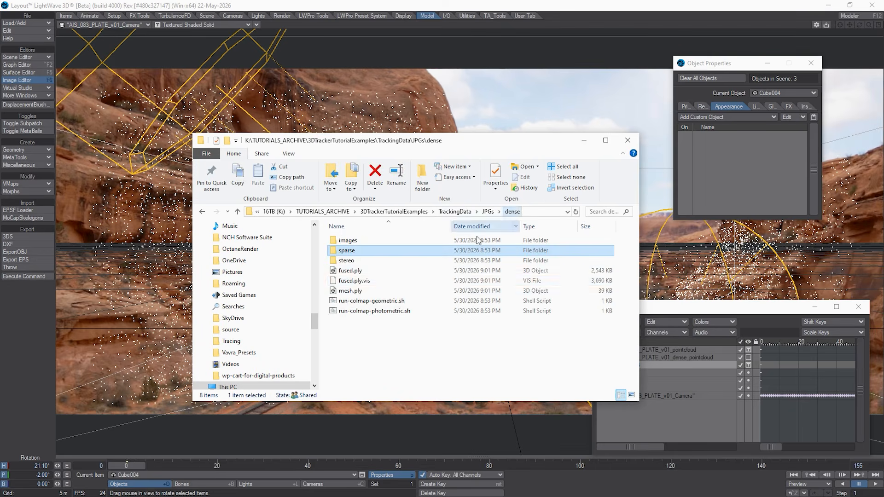
# Step: Examine the photometric files in the normal_maps folder under dense\stereo, with the full file names readable
pyautogui.click(348, 261)
pyautogui.doubleClick(347, 261)
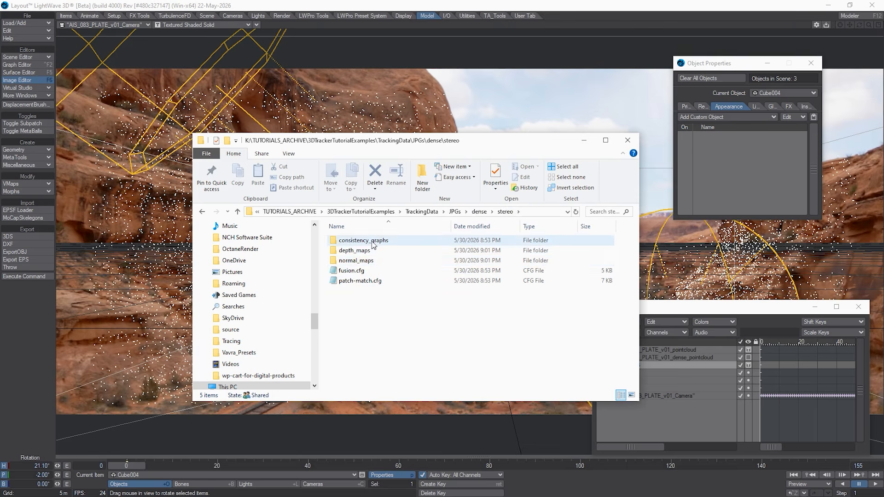
pyautogui.doubleClick(348, 262)
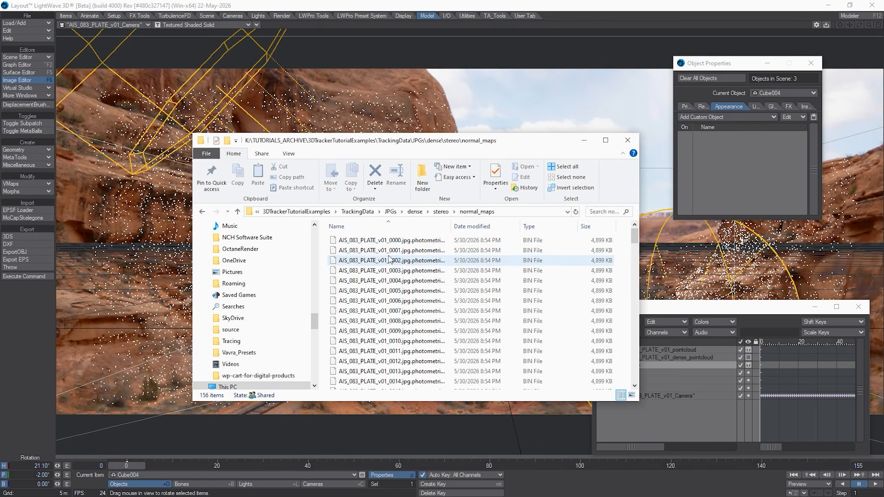
pyautogui.moveTo(451, 226); pyautogui.dragTo(528, 226)
pyautogui.scroll(-3, 404, 292)
pyautogui.scroll(-15, 403, 291)
pyautogui.moveTo(429, 385); pyautogui.dragTo(482, 386)
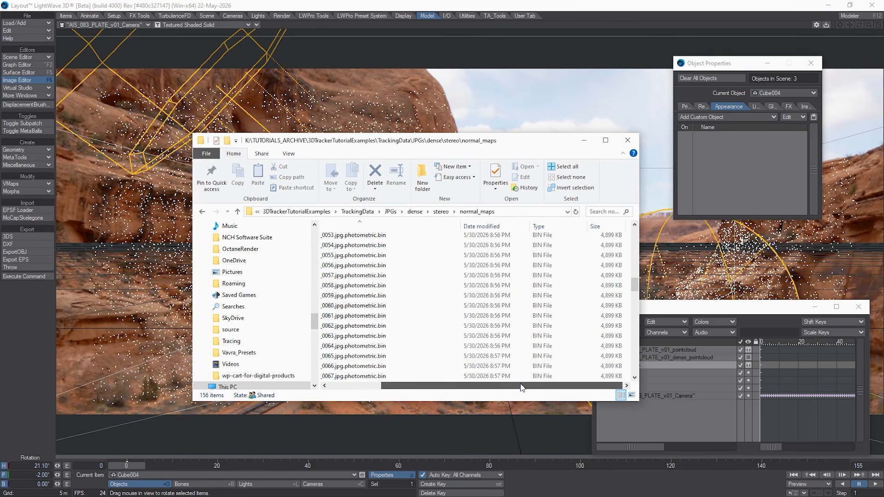
pyautogui.moveTo(636, 286); pyautogui.dragTo(613, 379)
pyautogui.moveTo(529, 385); pyautogui.dragTo(477, 386)
# Step: Look at the depth_maps folder's files and go back up to the TrackingData folder
pyautogui.click(440, 213)
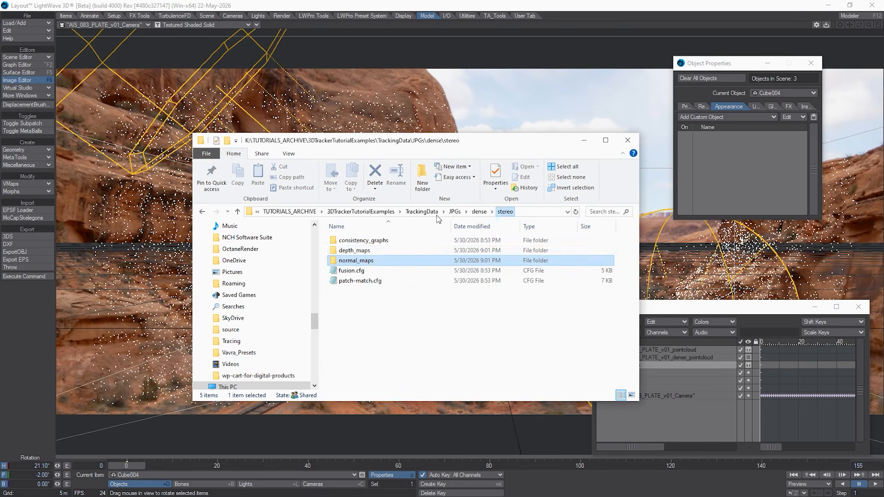
pyautogui.doubleClick(357, 252)
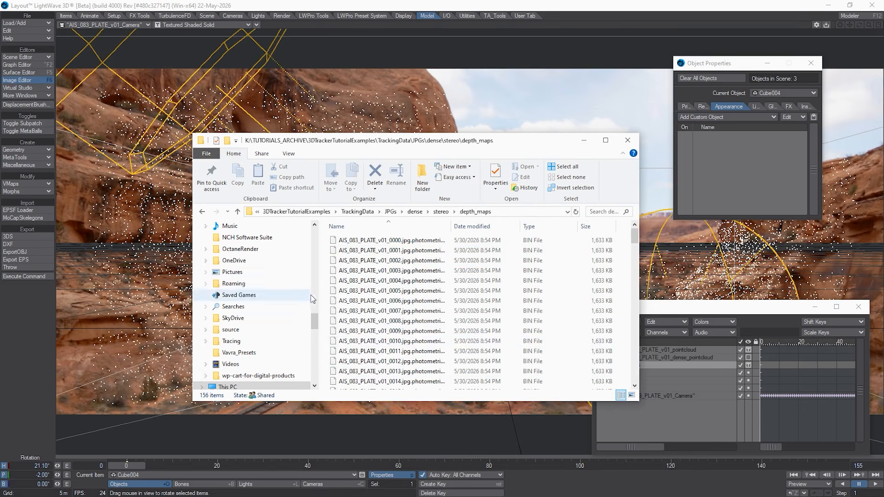
pyautogui.click(443, 212)
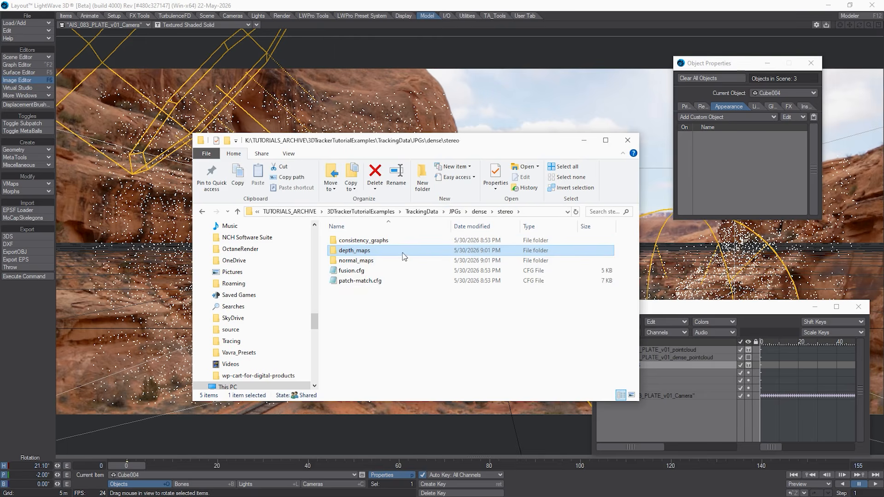
pyautogui.click(430, 215)
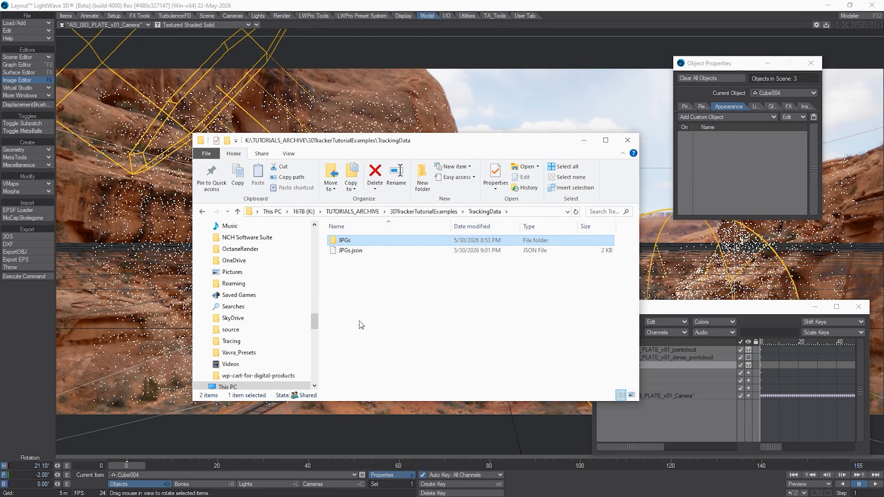
# Step: Look at the contents of the JPGs tracking data folder and go back to the 3DTrackerTutorialExamples folder
pyautogui.doubleClick(391, 240)
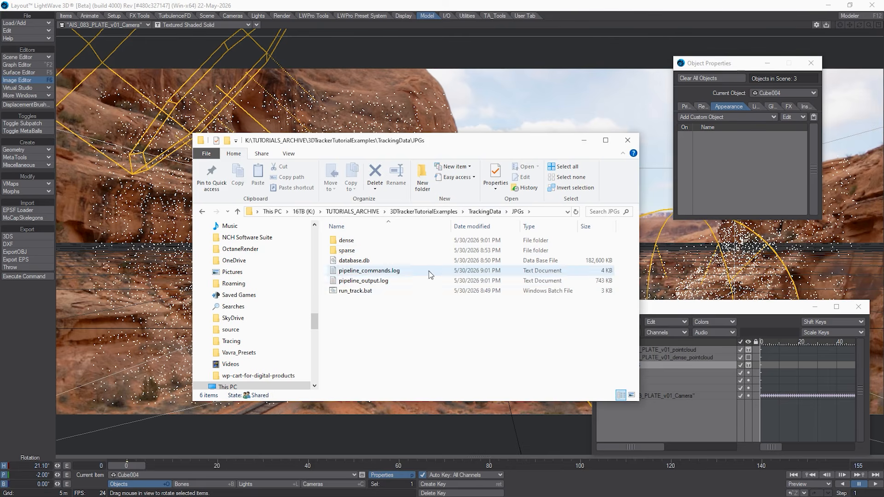
pyautogui.click(447, 212)
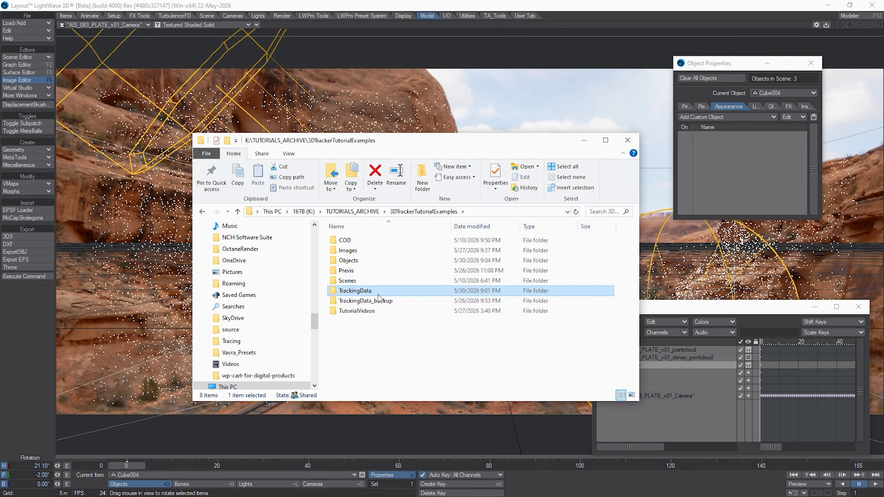
# Step: Return to LightWave, open the 3d Camera Track settings and enable dense processing at High quality
pyautogui.click(229, 15)
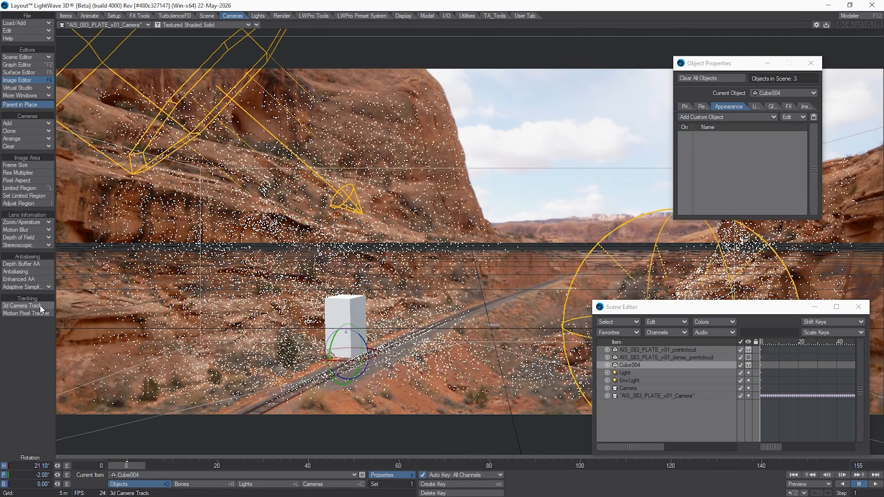
pyautogui.click(22, 305)
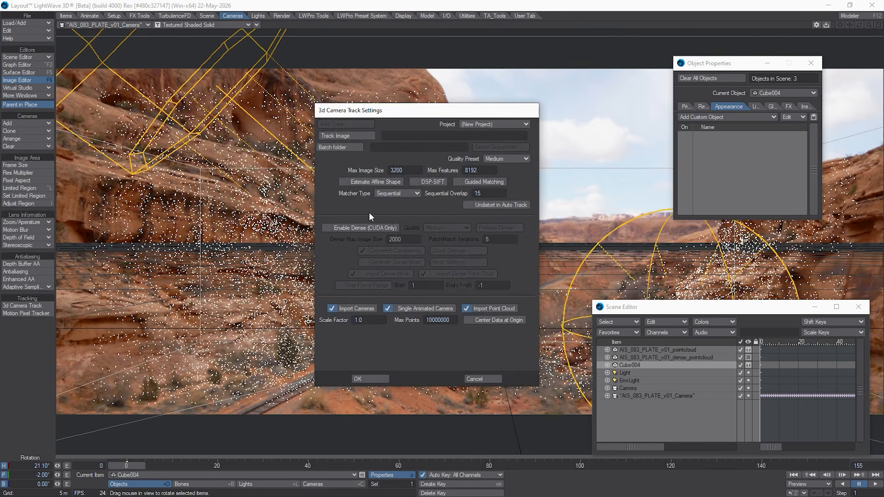
pyautogui.click(368, 227)
pyautogui.click(437, 228)
pyautogui.click(442, 236)
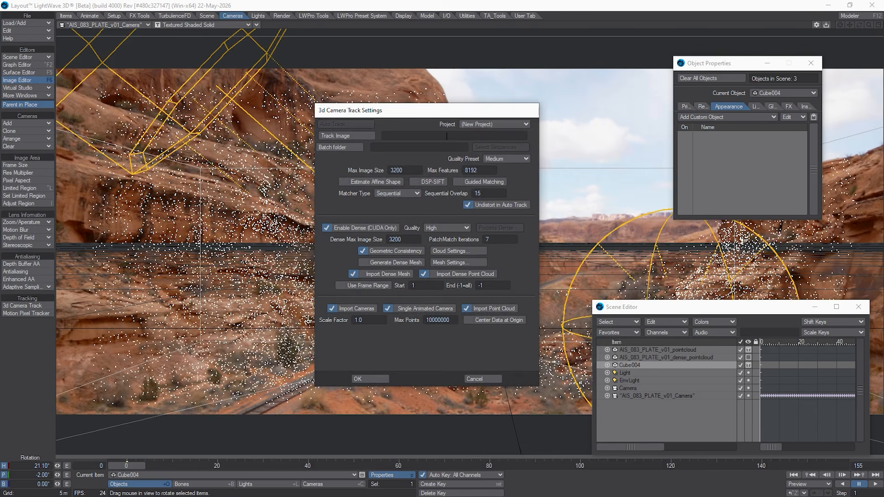
# Step: Load the existing JPGs project in the camera track settings and set its dense quality to High
pyautogui.click(509, 124)
pyautogui.click(507, 130)
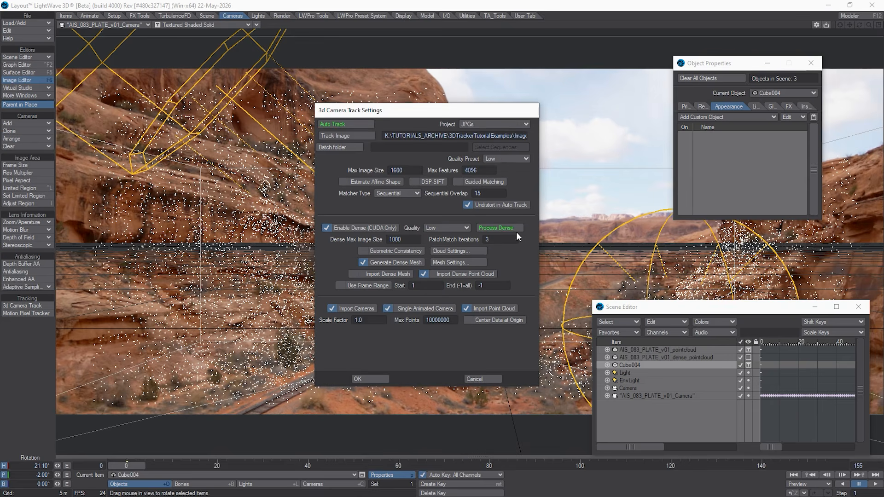
pyautogui.click(467, 228)
pyautogui.click(465, 240)
pyautogui.click(449, 230)
pyautogui.click(445, 238)
# Step: Set the scale factor of the imported tracking data to 10
pyautogui.moveTo(368, 320); pyautogui.dragTo(310, 321)
pyautogui.moveTo(370, 321); pyautogui.dragTo(267, 323)
pyautogui.write('10')
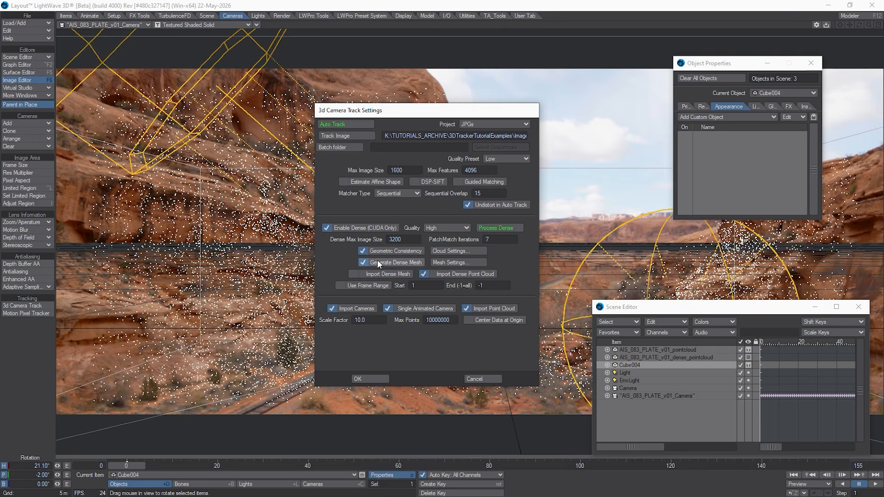
# Step: Check the Import Dense Mesh option, review the Poisson and Delaunay mesh types in the dense mesh settings, and cancel
pyautogui.click(352, 275)
pyautogui.click(377, 274)
pyautogui.click(454, 263)
pyautogui.click(364, 123)
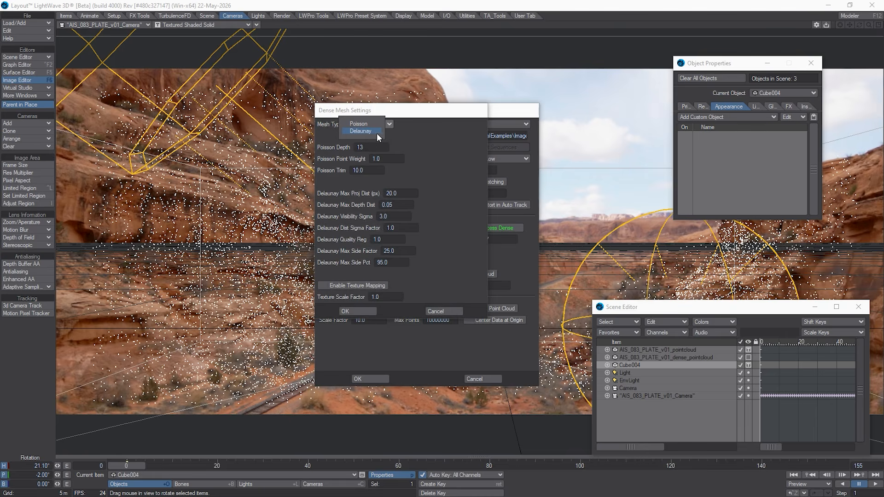
pyautogui.click(365, 123)
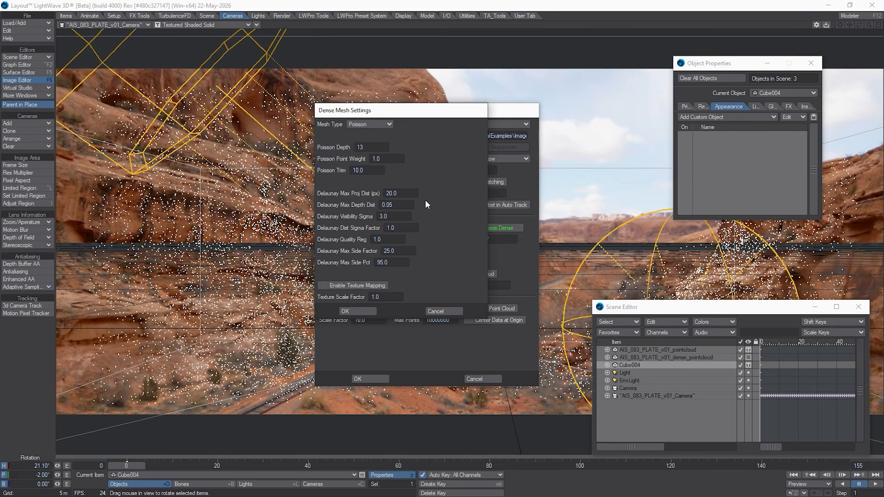
pyautogui.click(440, 310)
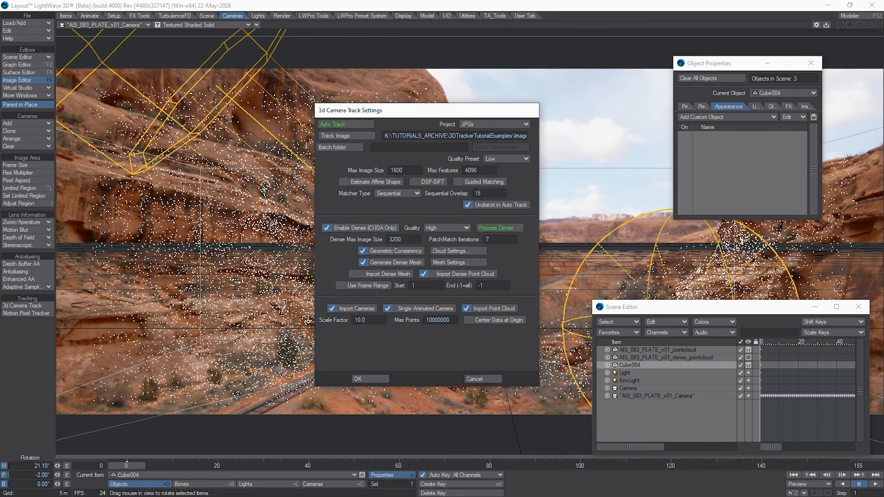
# Step: Set the tracking quality preset to High and look over the available matcher types
pyautogui.click(493, 161)
pyautogui.click(507, 168)
pyautogui.click(515, 160)
pyautogui.click(514, 168)
pyautogui.click(387, 192)
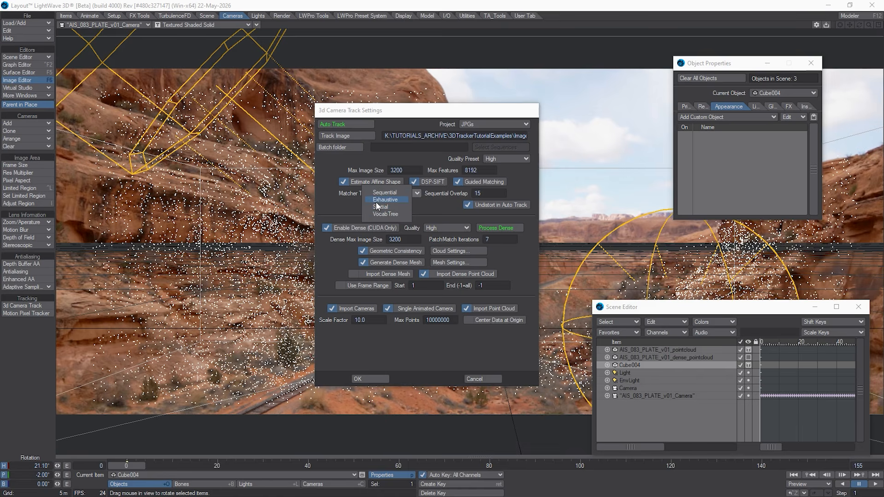
pyautogui.click(419, 211)
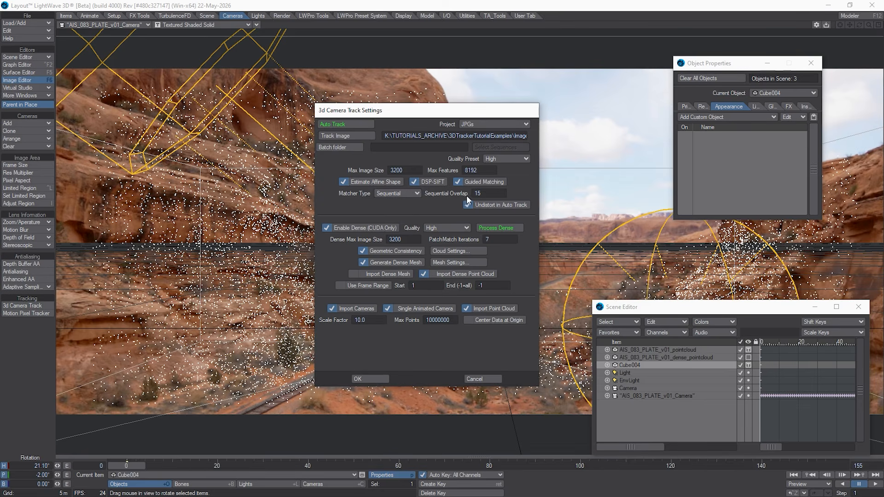
# Step: Set the tracking quality preset to Low and the sequential overlap to 50
pyautogui.click(483, 194)
pyautogui.click(509, 161)
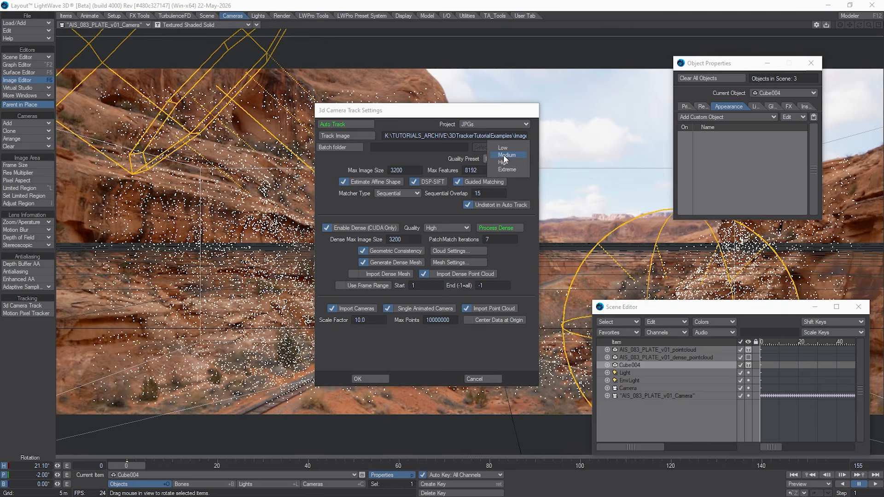
pyautogui.click(503, 148)
pyautogui.doubleClick(485, 192)
pyautogui.write('50')
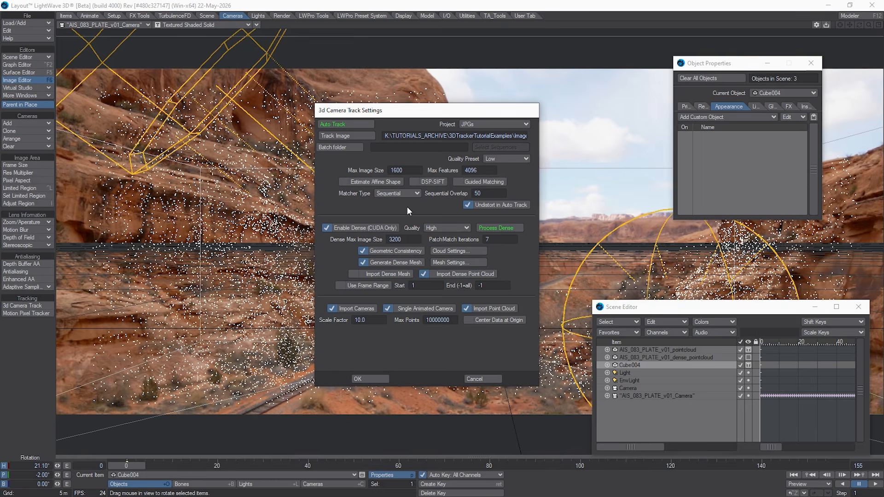
pyautogui.moveTo(489, 194); pyautogui.dragTo(399, 200)
# Step: Move the 3d Camera Track settings dialog aside so the cube in the viewport is uncovered
pyautogui.moveTo(419, 116); pyautogui.dragTo(504, 145)
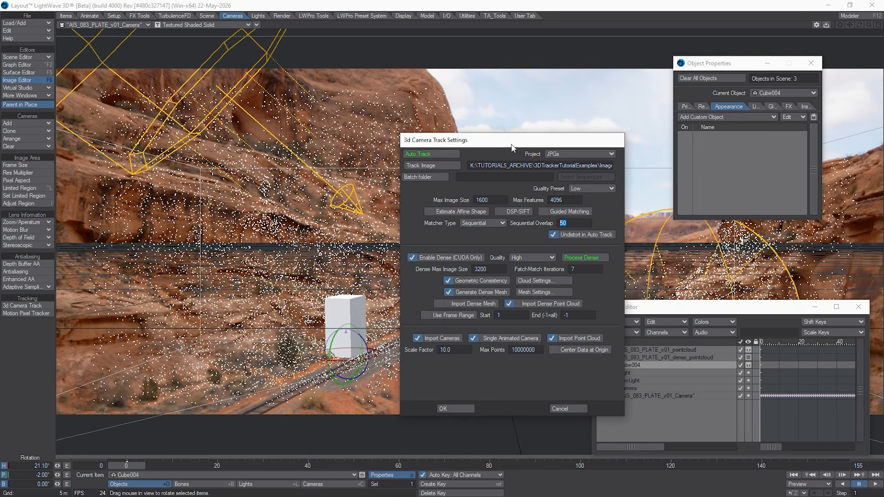
pyautogui.moveTo(512, 146); pyautogui.dragTo(536, 122)
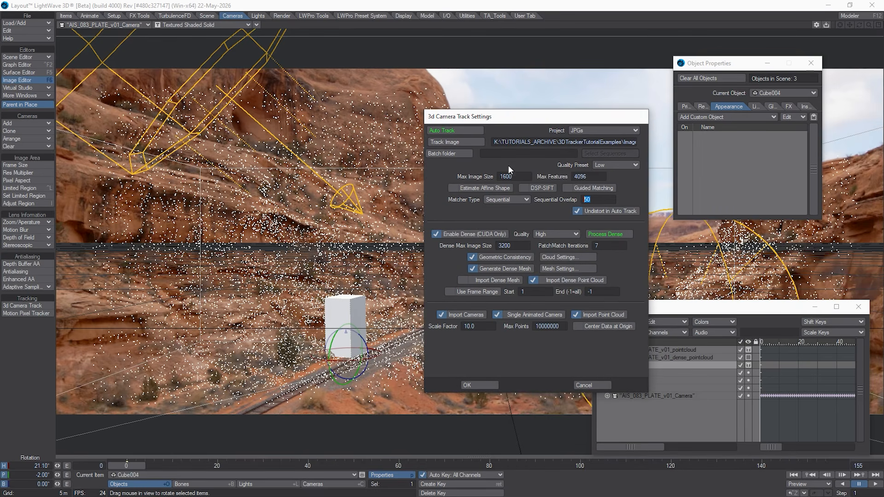
pyautogui.moveTo(517, 120); pyautogui.dragTo(525, 101)
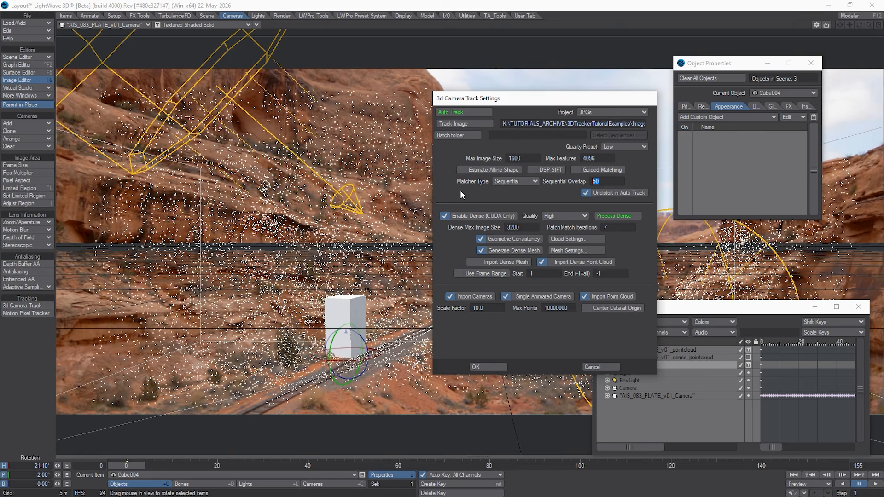
pyautogui.click(530, 110)
# Step: Switch dense processing off and back on, and set its quality to Low
pyautogui.click(496, 215)
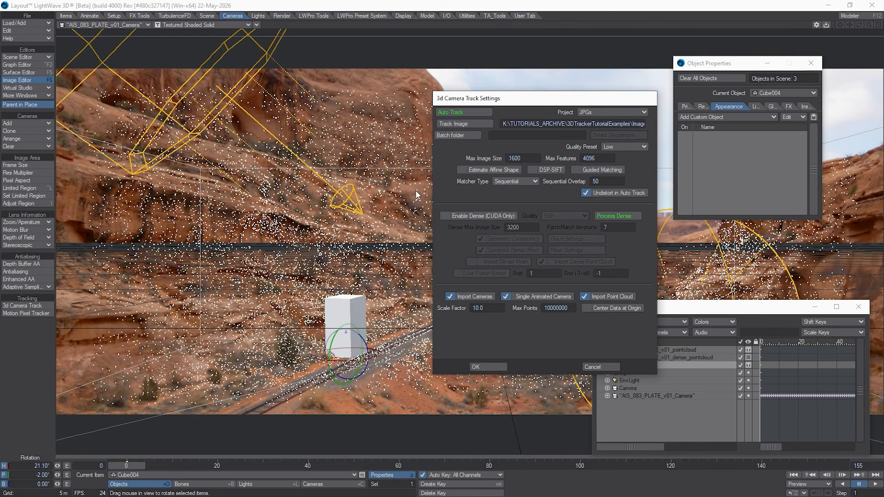
pyautogui.click(484, 216)
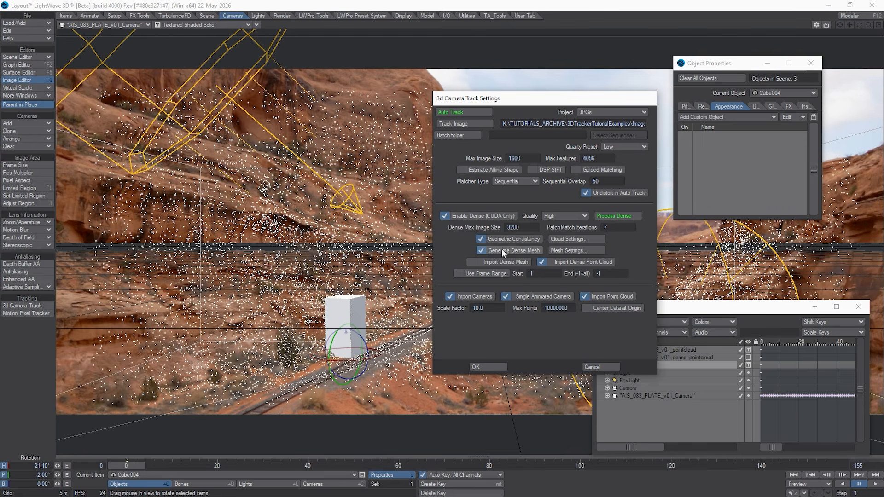
pyautogui.click(564, 216)
pyautogui.click(567, 206)
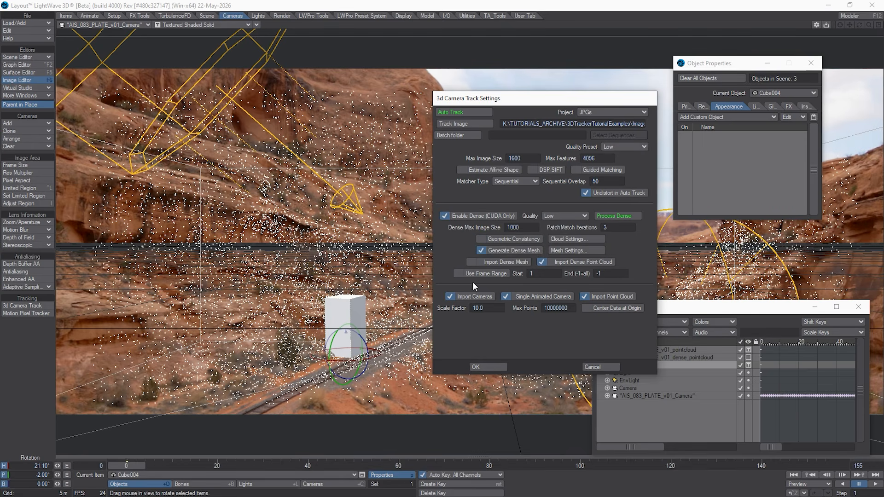